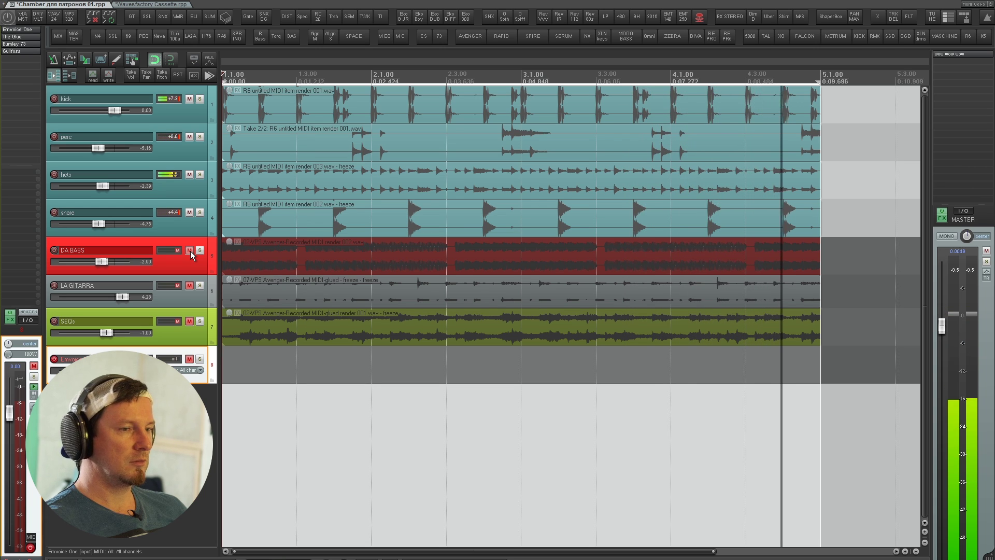
- Unmute the DA BASS and LA GITARRA tracks while the loop plays, and briefly audition the guitar in solo
click(189, 252)
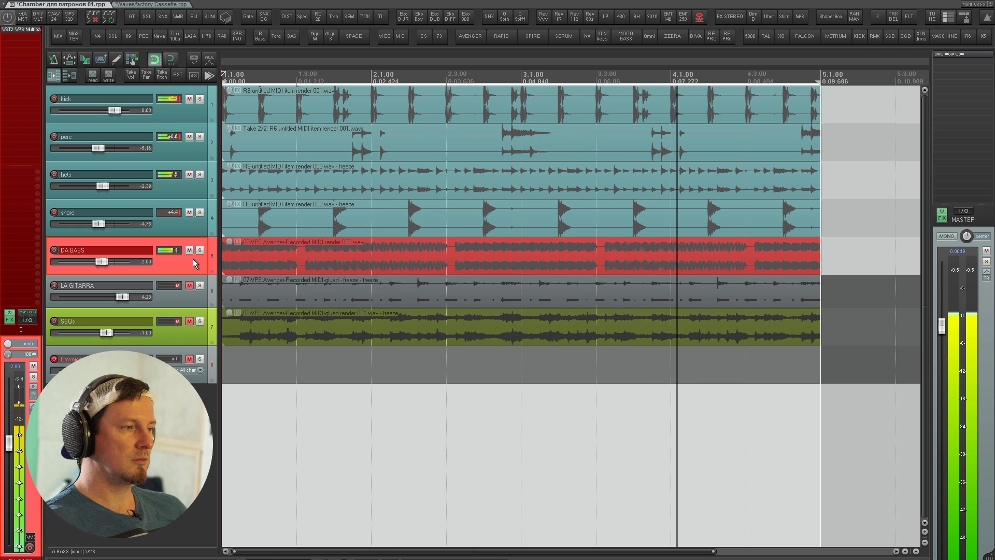
click(182, 297)
click(183, 299)
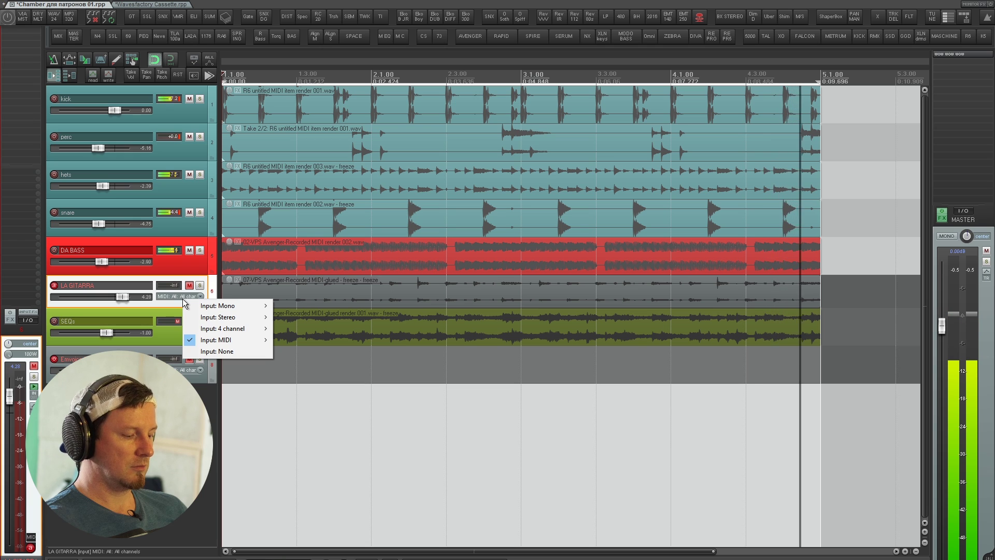
click(188, 275)
click(190, 286)
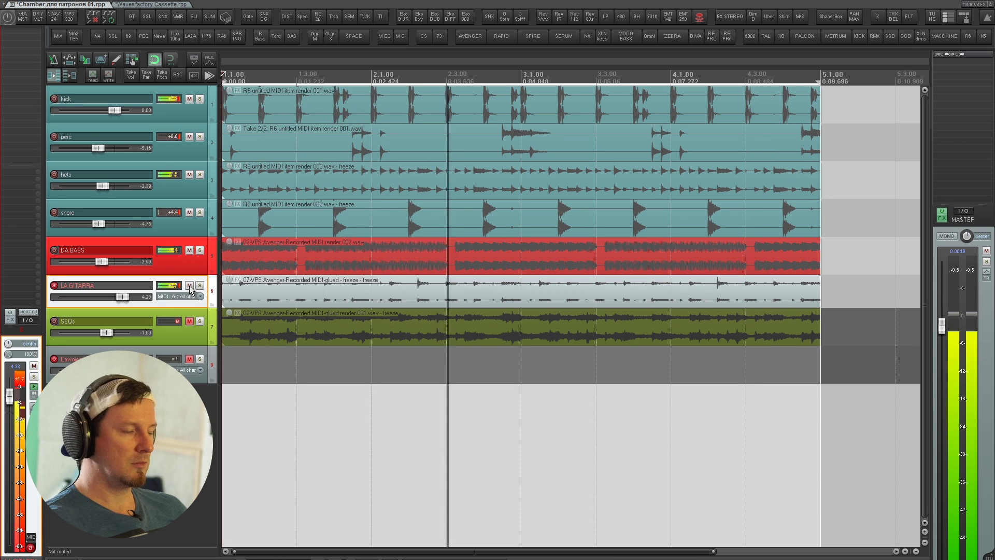
key(F6)
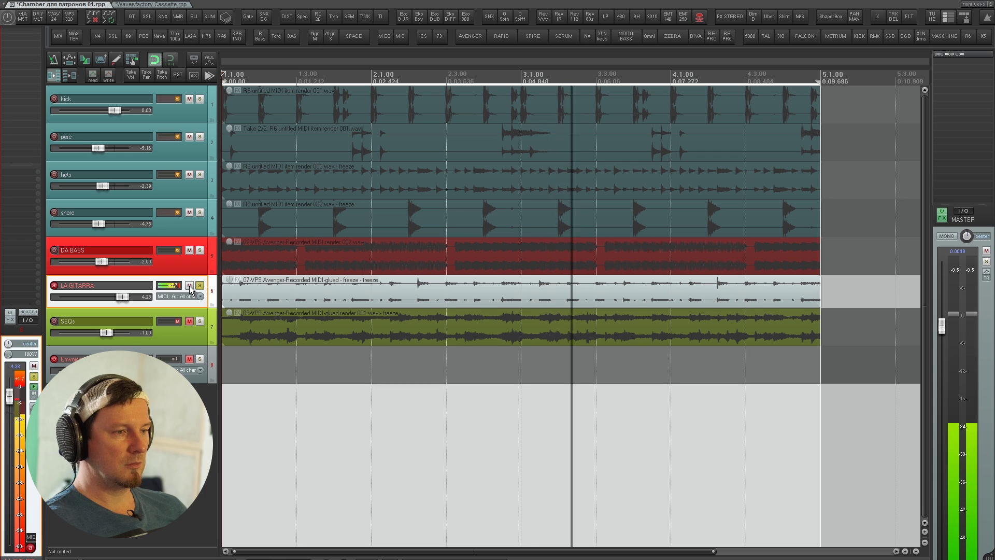
key(F6)
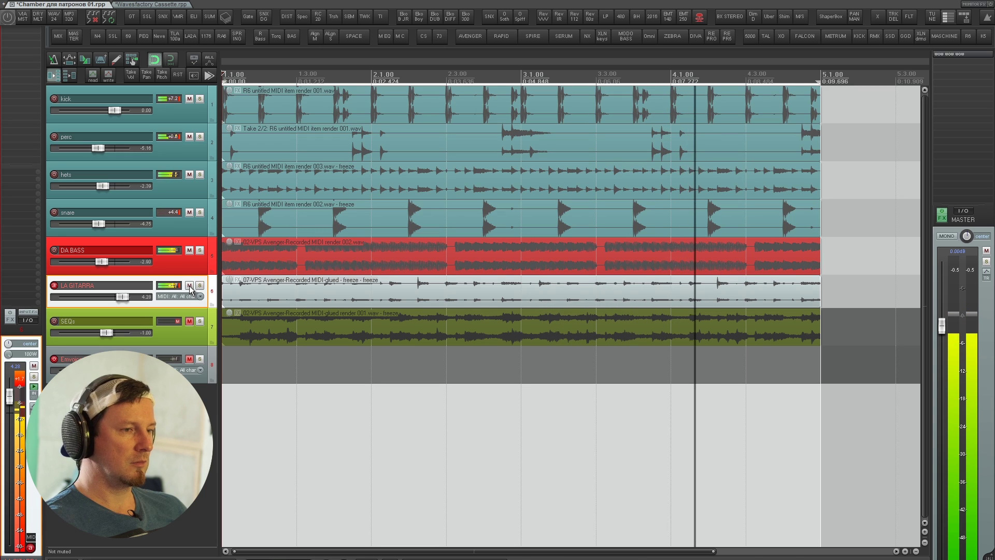
- Unmute the SEQs and Emvoice One tracks, view the Emvoice One vocal plugin during playback, and stop the transport
click(154, 320)
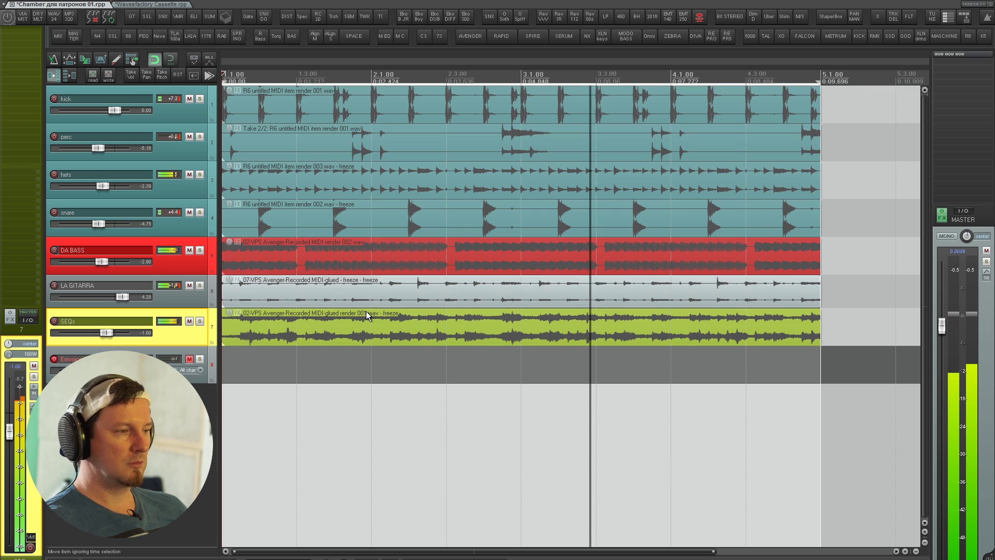
click(167, 357)
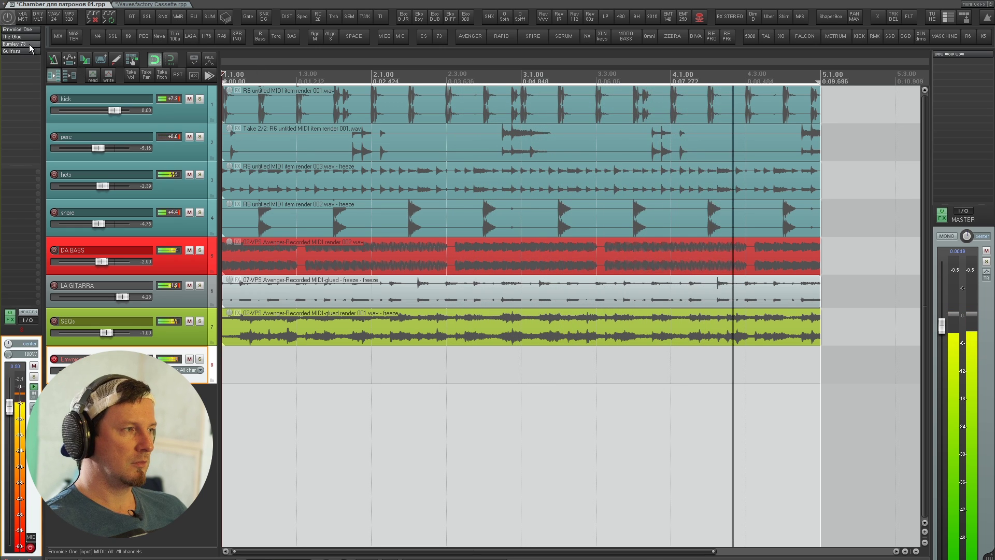
click(22, 30)
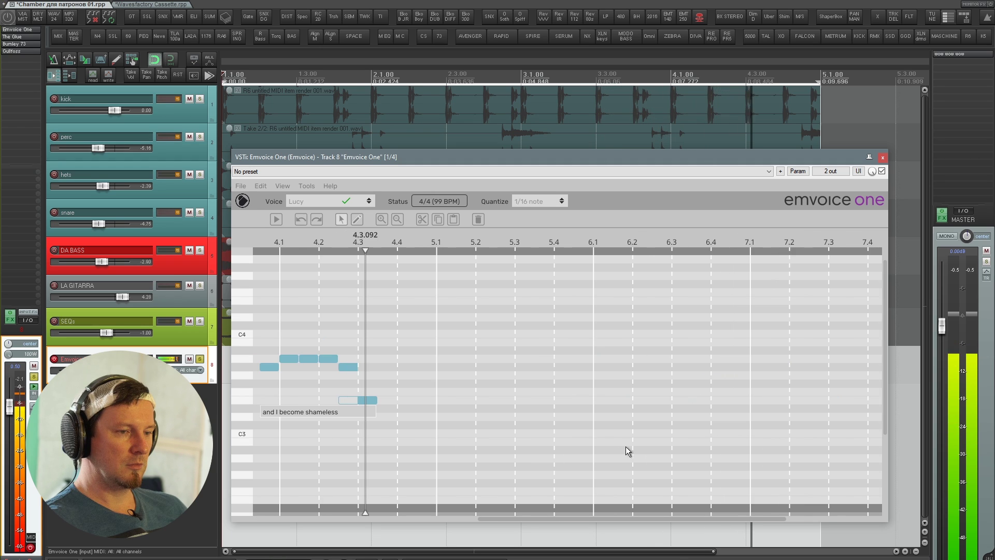
key(space)
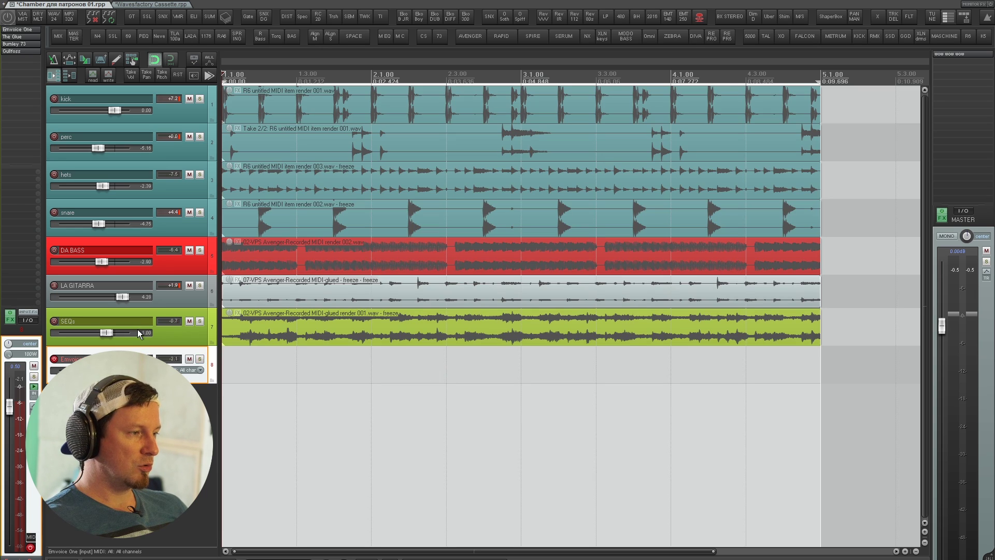
- Audition the SEQs track in solo, and stop playback
click(138, 327)
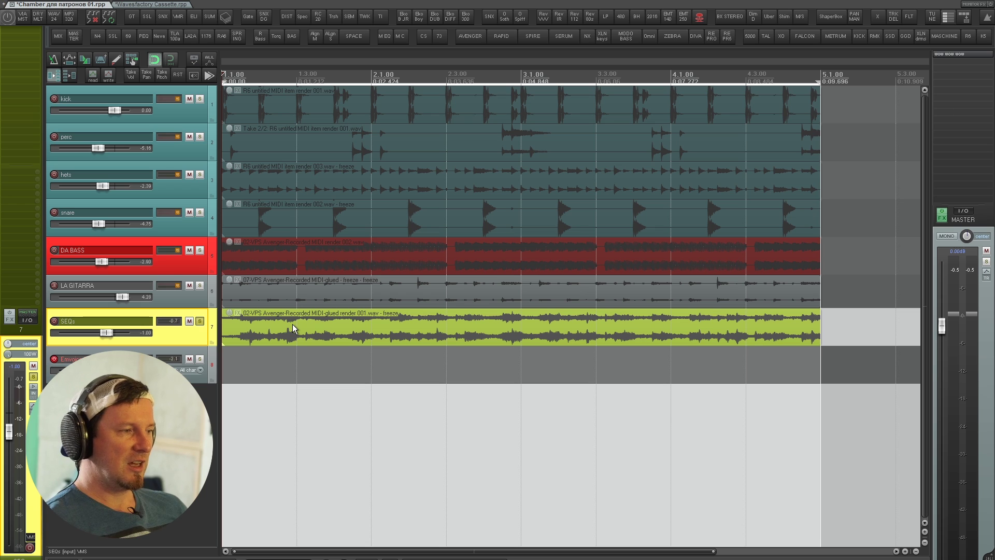
key(space)
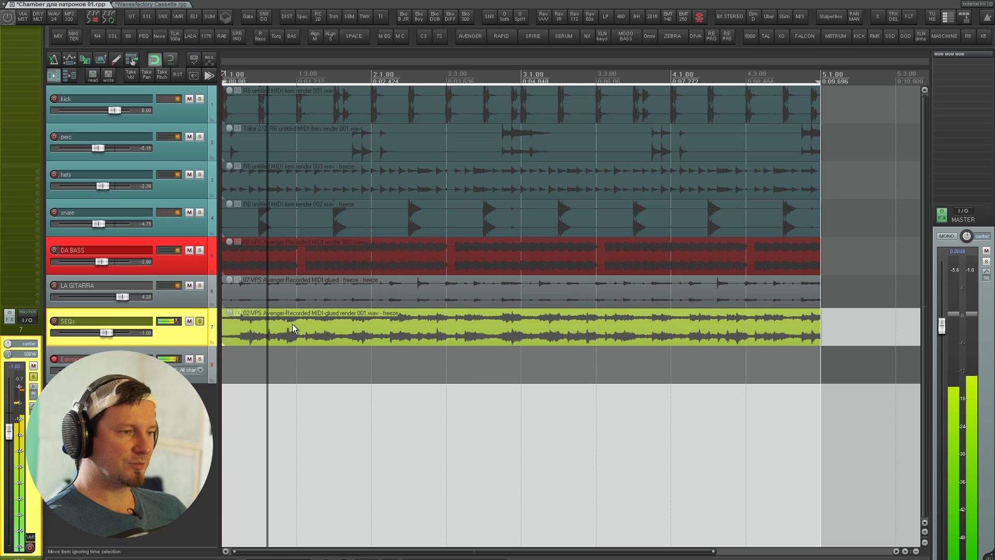
key(space)
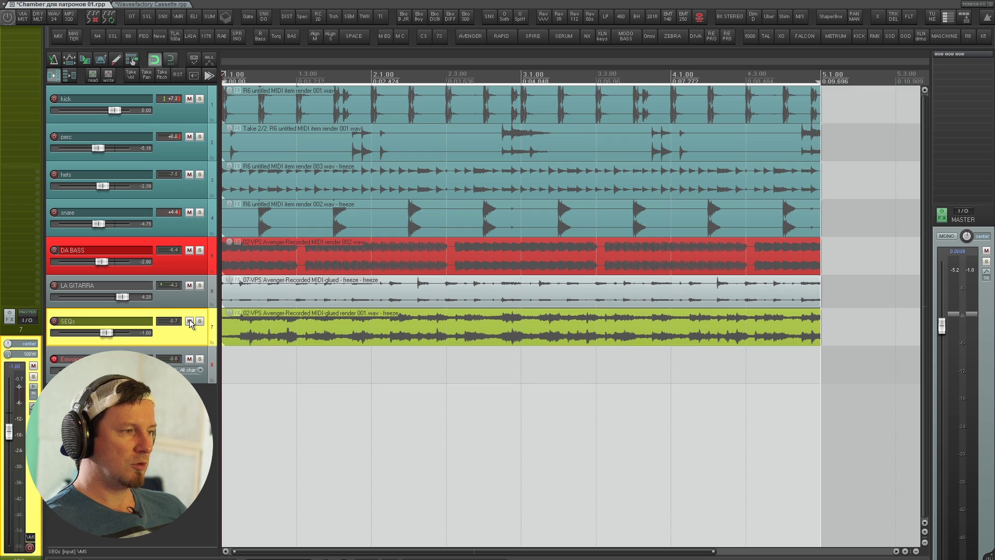
- Mute the SEQs track and play the mix without it
click(189, 320)
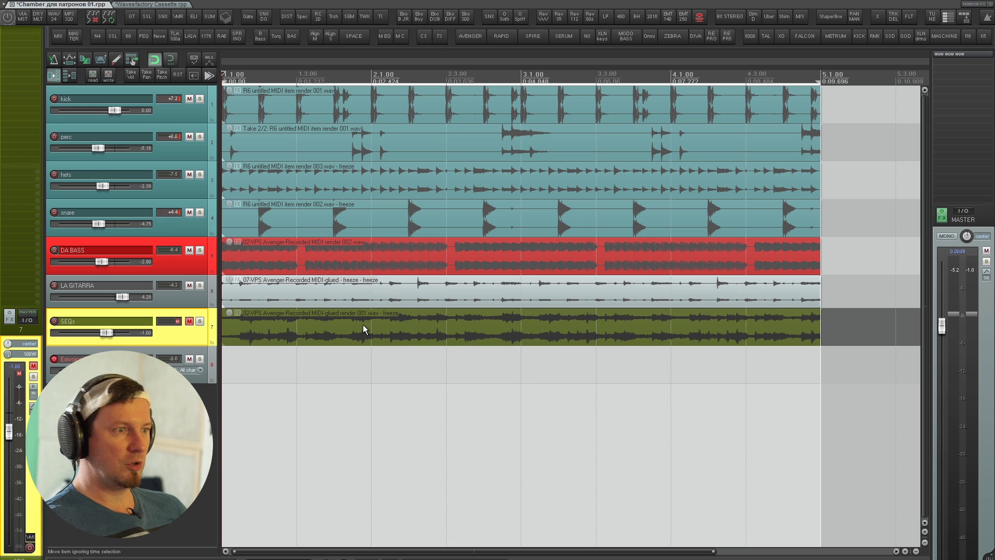
key(space)
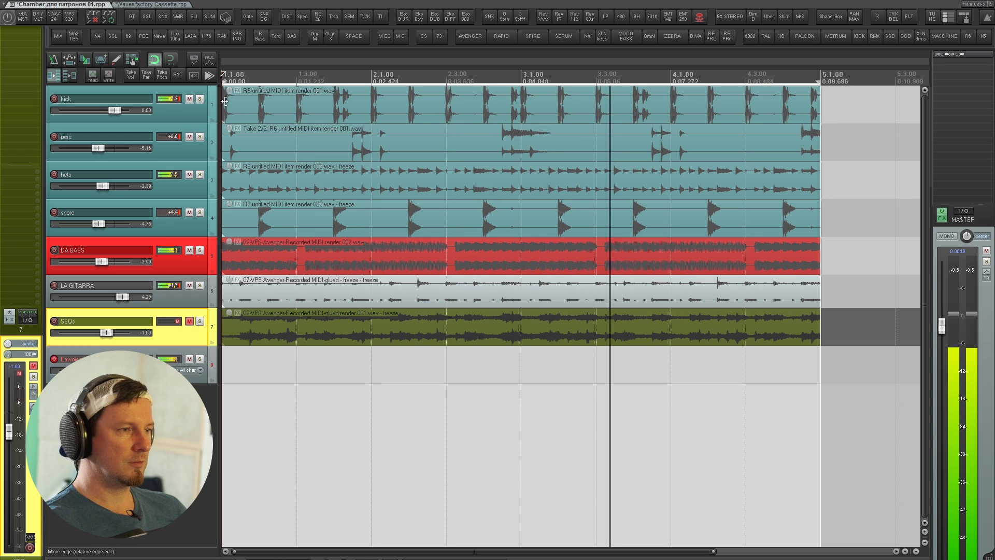
key(space)
- Solo the kick track and open its Reverberate Core reverb with the vax CHAMBER preset
click(144, 103)
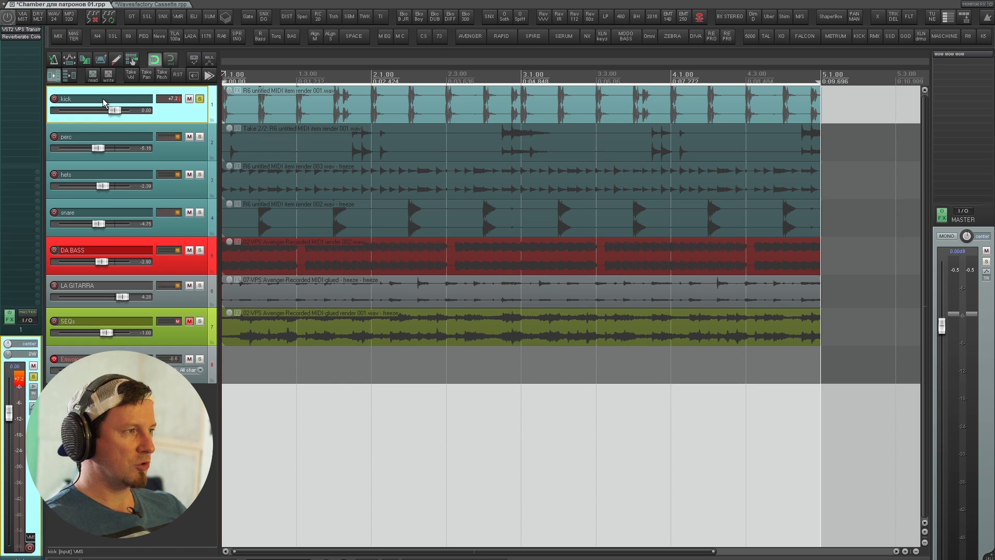
click(29, 37)
drag(258, 2, 477, 64)
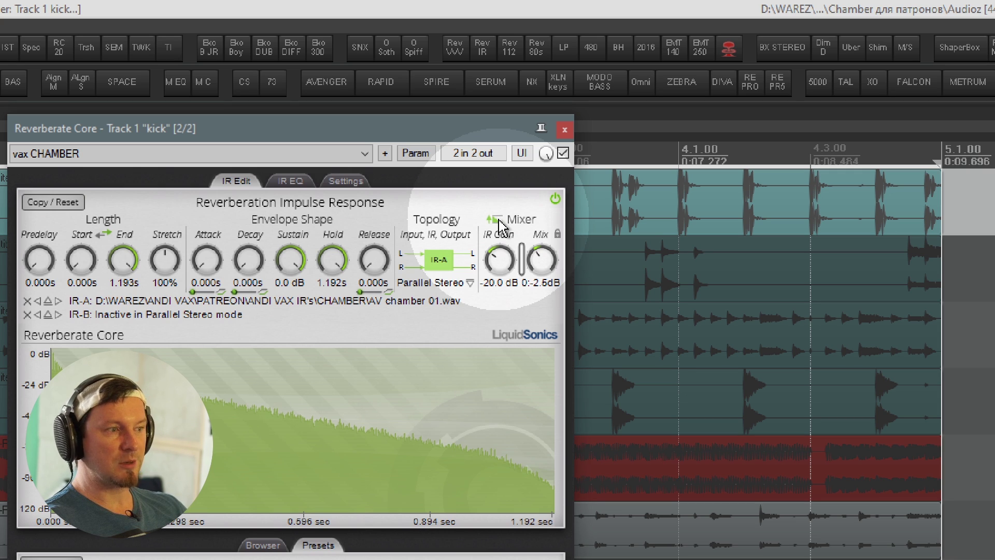
- Show Reverberate Core's IR EQ, switch the equalizer on and off again, and return to the impulse response editing page
click(290, 180)
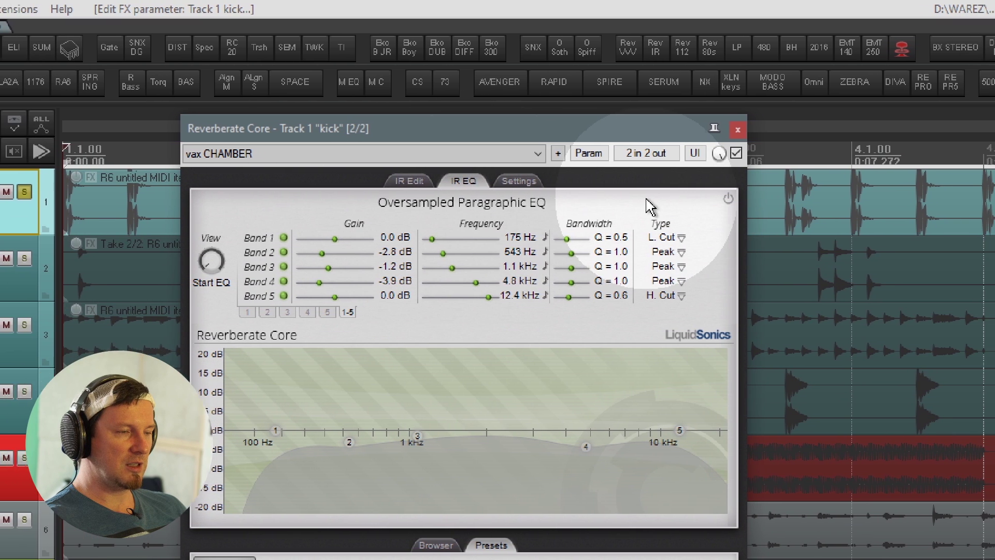
click(726, 199)
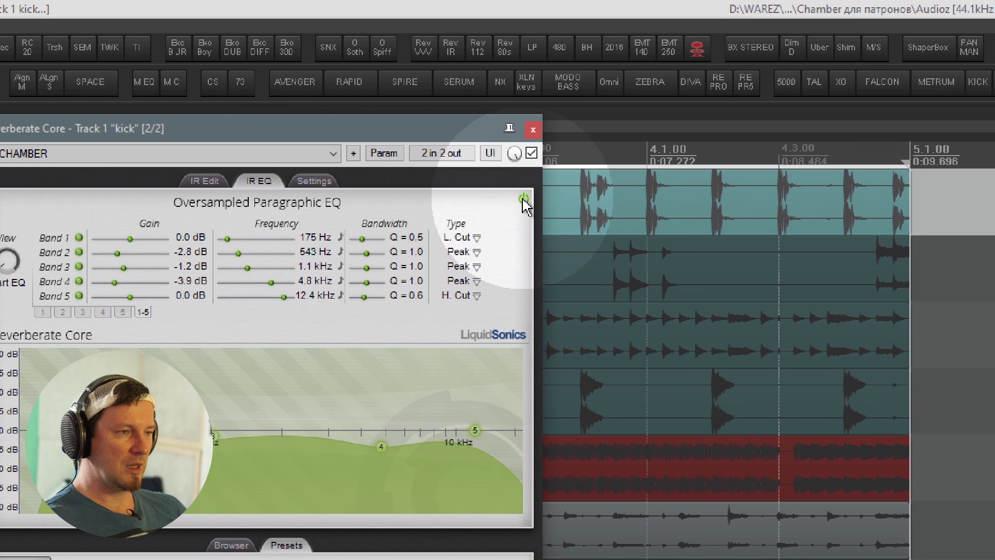
click(582, 199)
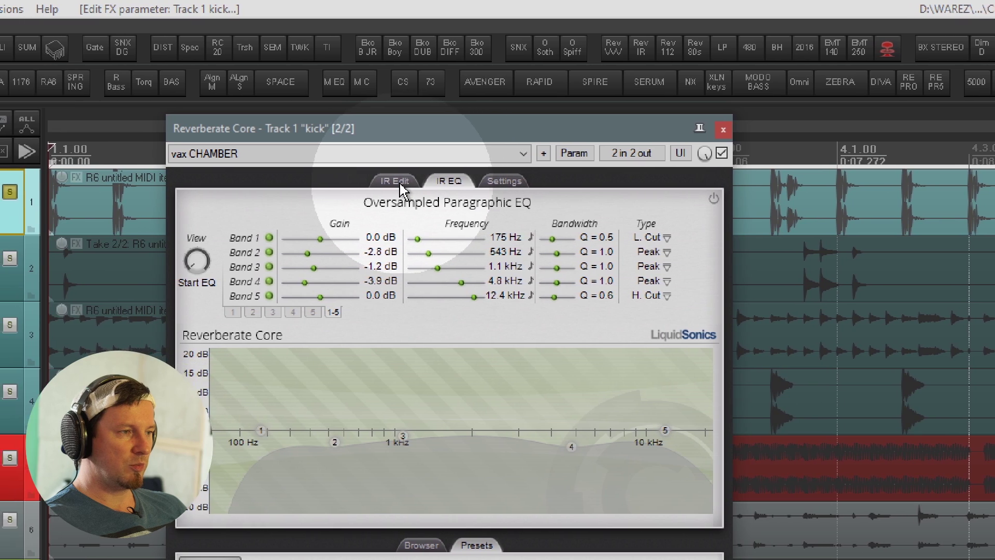
click(237, 180)
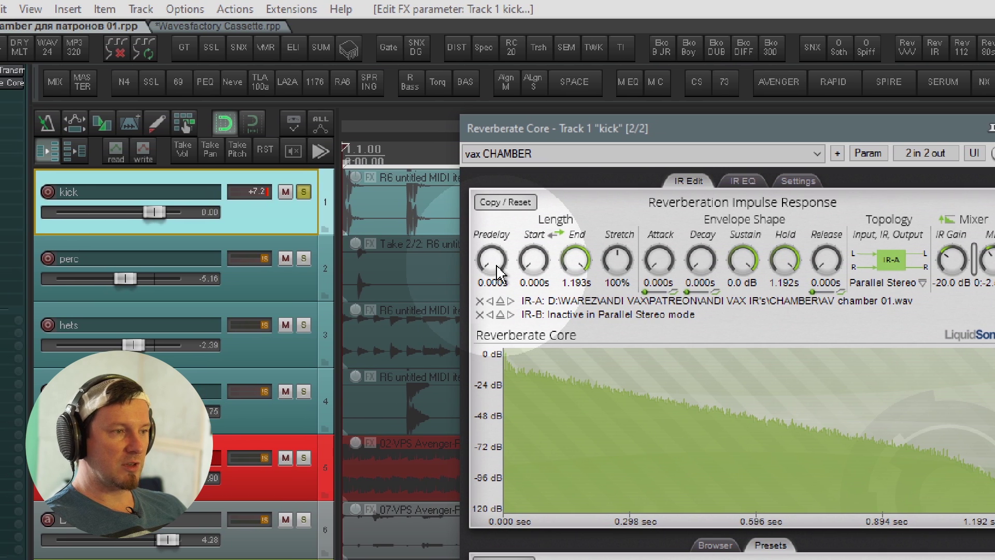
- Try trimming the impulse response with a Start of about 0.081 s and an End of about 0.367 s, and restore the full length
drag(495, 269, 533, 221)
double_click(496, 267)
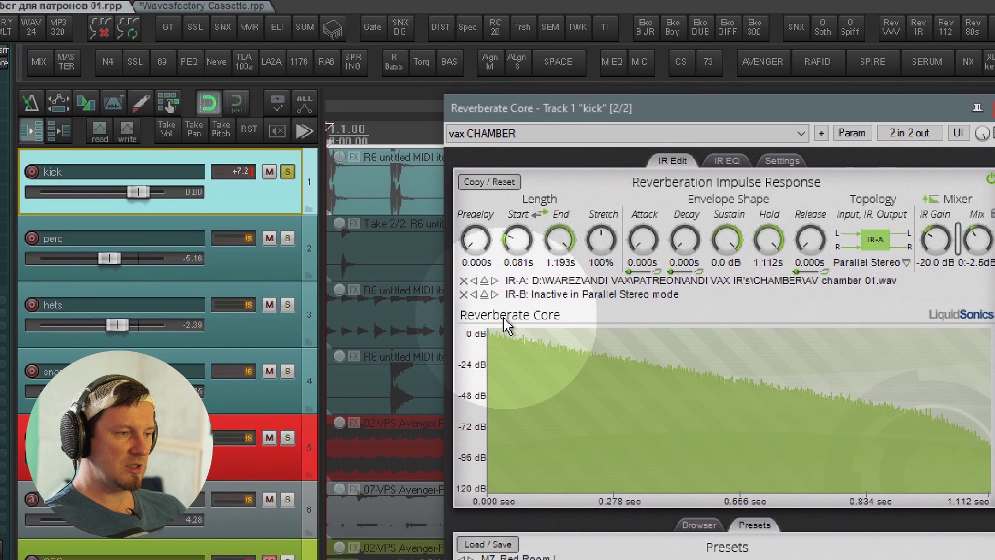
double_click(514, 258)
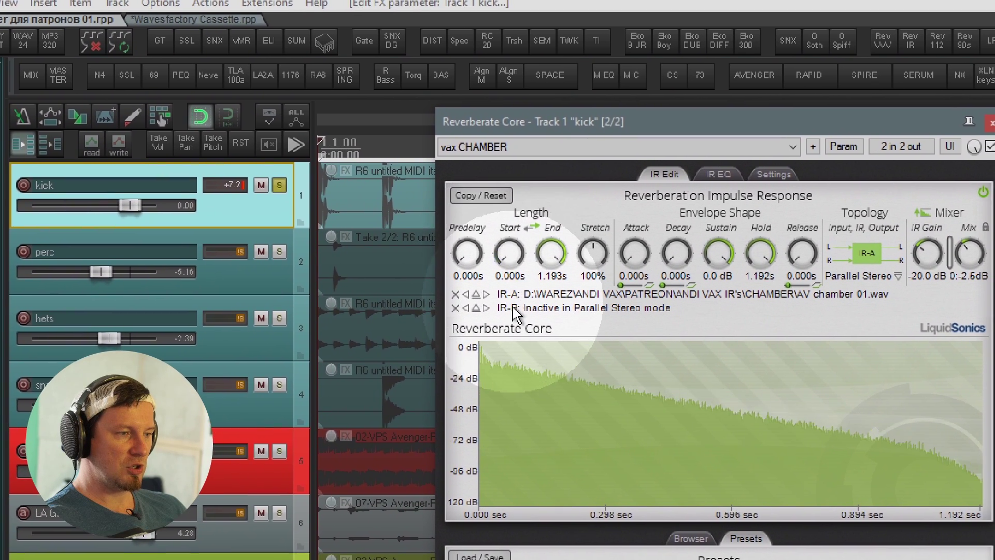
mouse_move(513, 307)
mouse_down()
mouse_move(506, 196)
mouse_move(510, 307)
mouse_move(513, 296)
mouse_up()
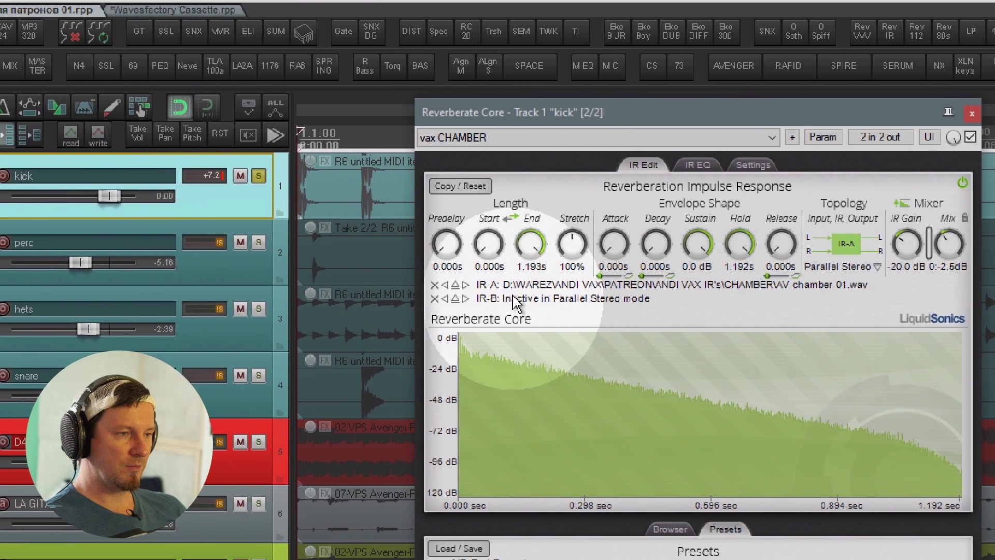
drag(529, 244, 532, 327)
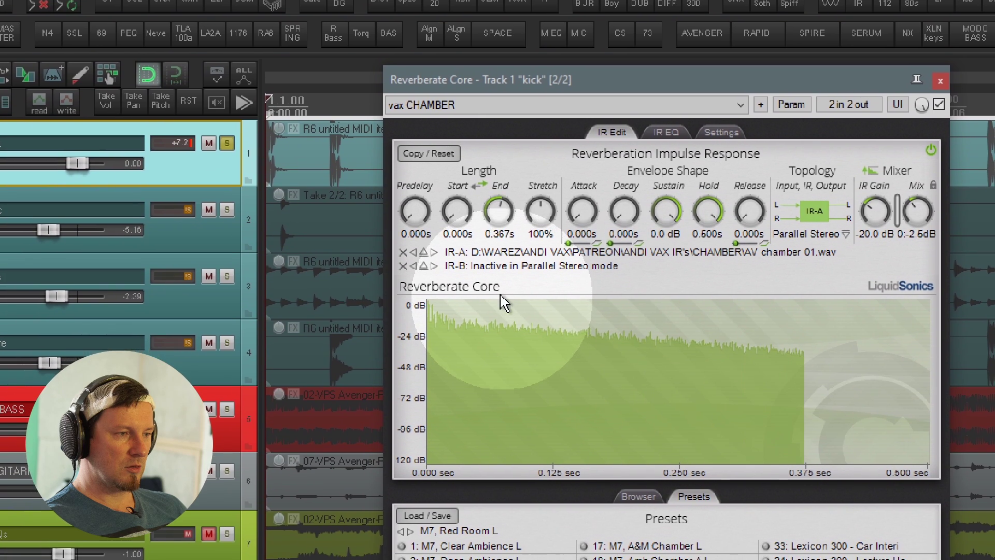
drag(501, 295, 484, 186)
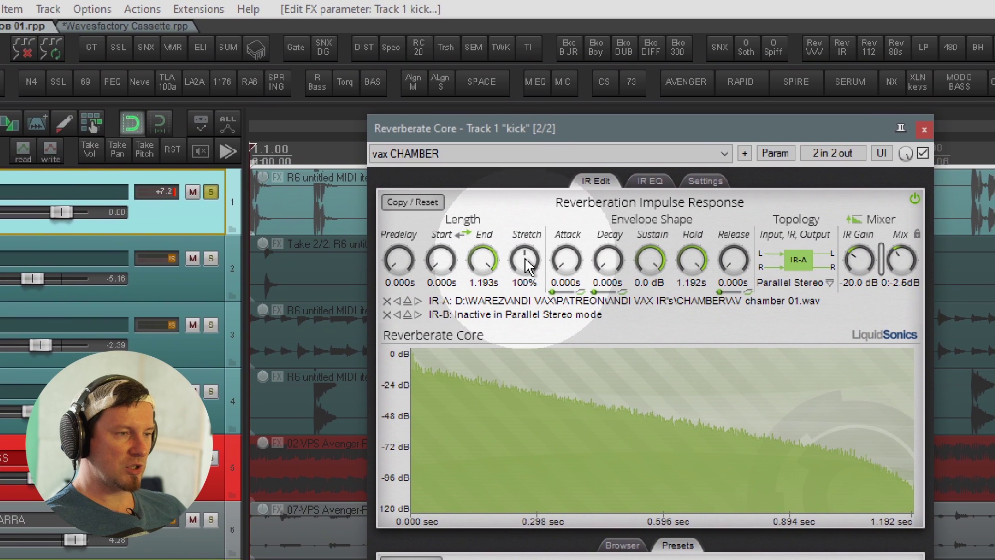
- Try stretching the impulse response to 50% and 150%, and reset Stretch to 100%
drag(527, 264, 529, 371)
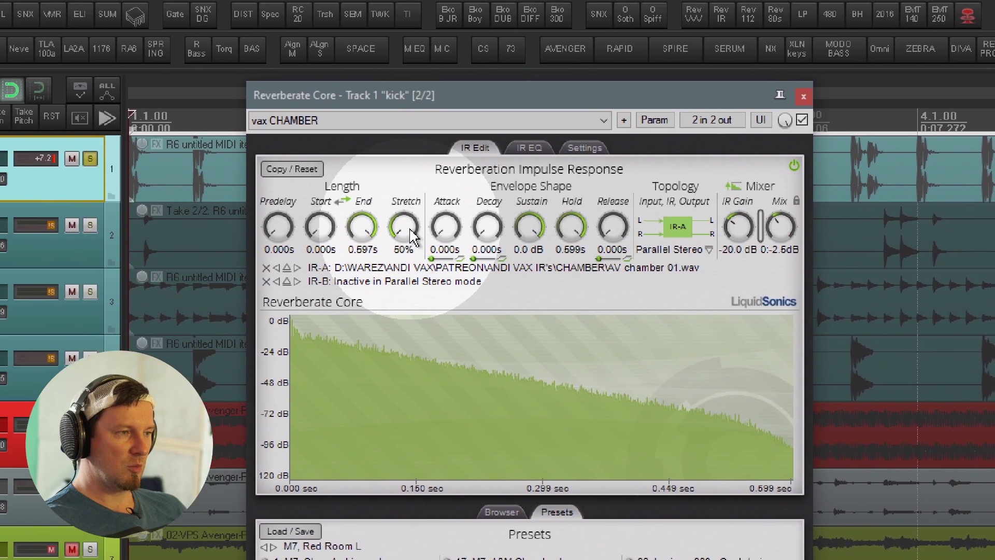
drag(410, 236, 411, 205)
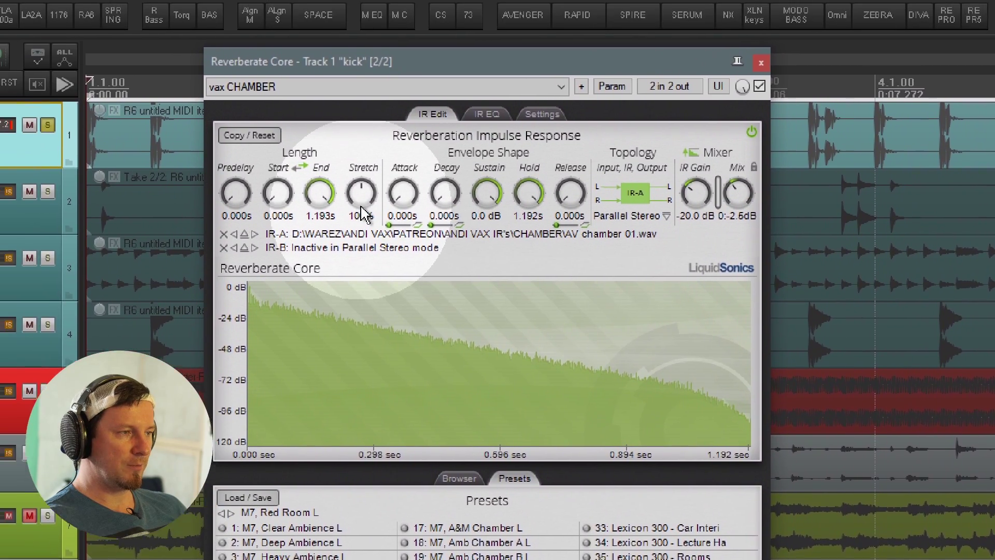
drag(363, 214, 372, 200)
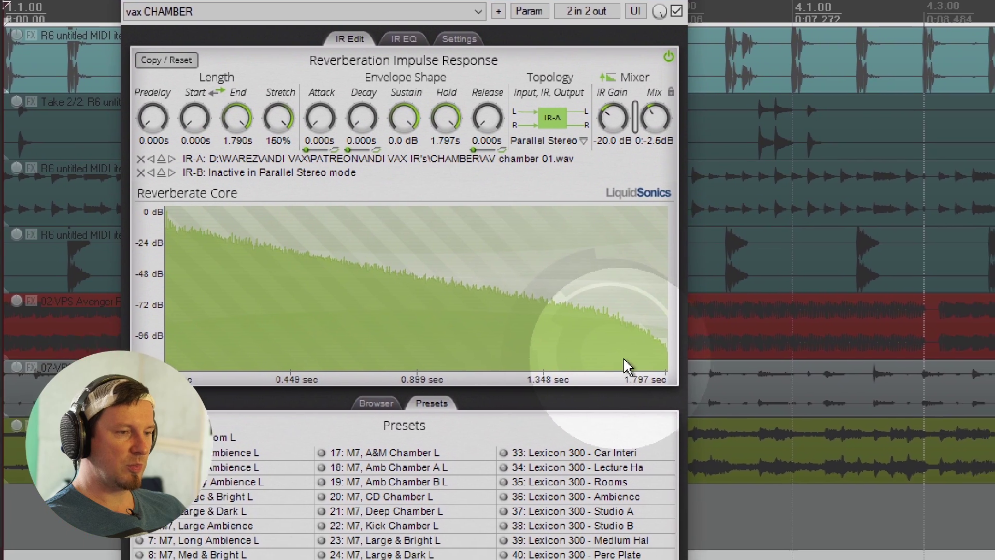
double_click(281, 120)
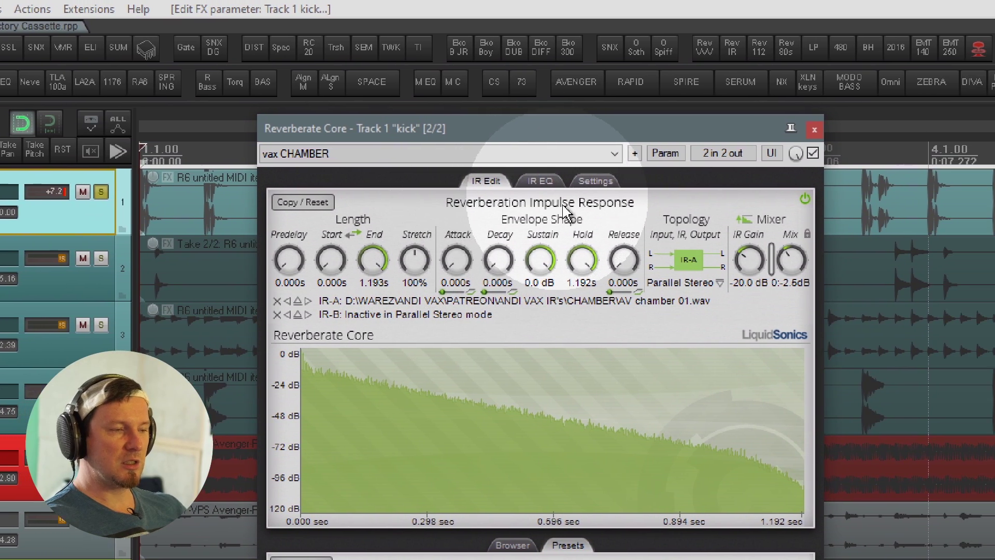
- Try an envelope Attack of about 0.275 s and return it to 0.000 s, and keep the topology at Parallel Stereo
drag(457, 259, 457, 220)
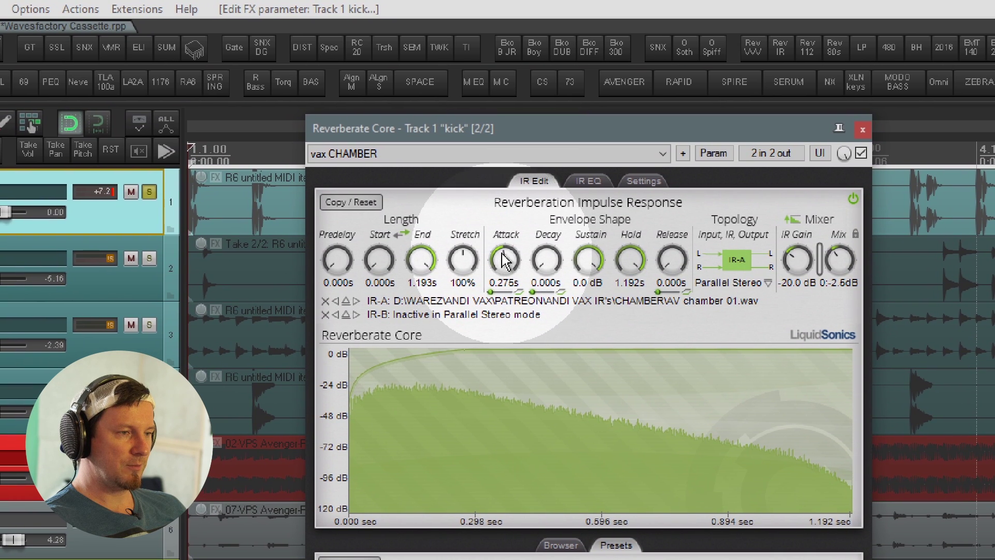
drag(505, 259, 511, 371)
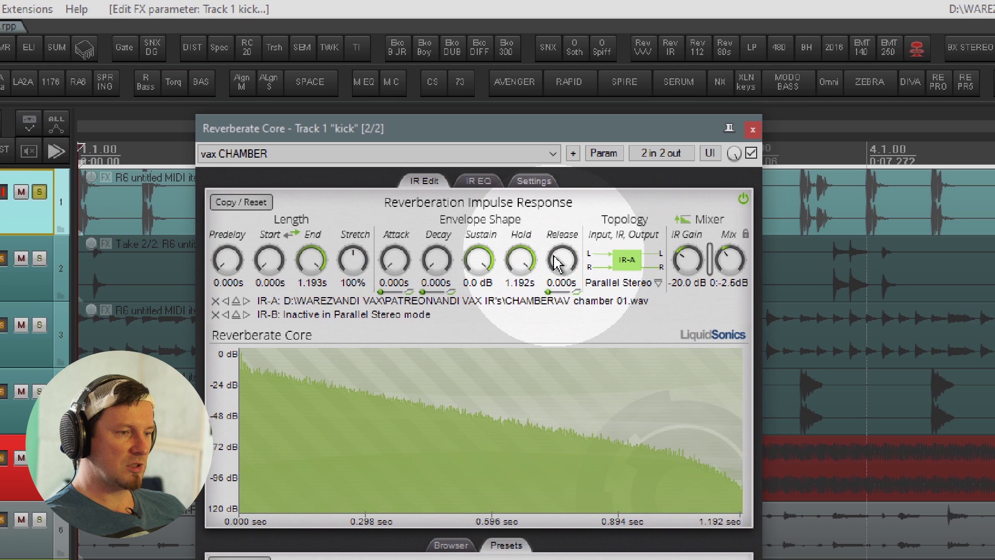
click(535, 285)
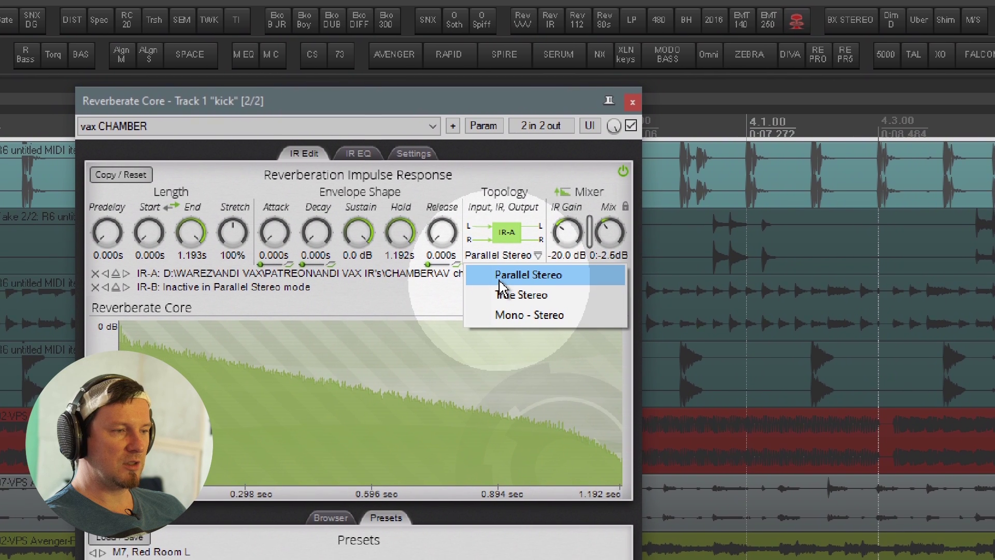
click(505, 273)
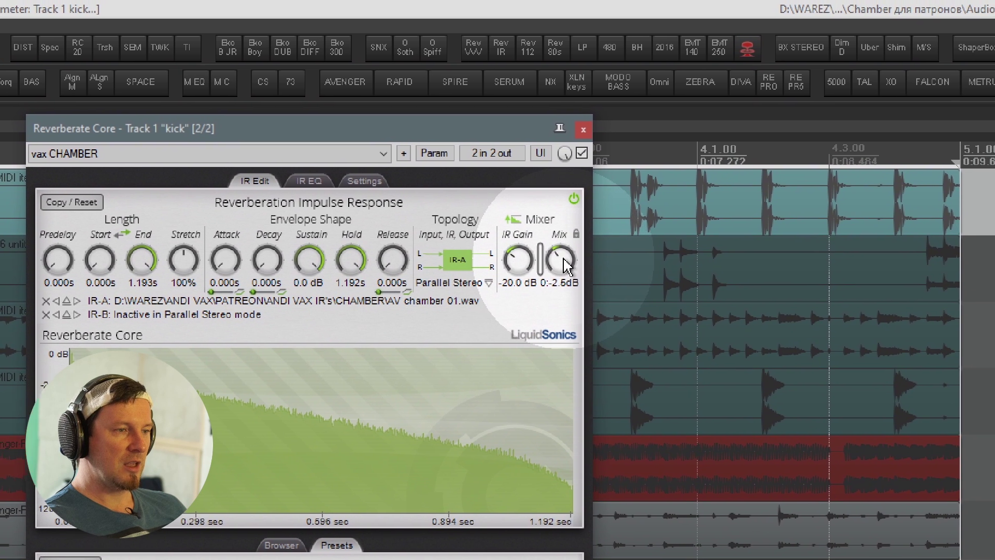
- Set the kick reverb's Mix to 0:-3.2 dB, try an IR Gain of -25.0 dB, and restore IR Gain to -20.0 dB
drag(653, 226, 654, 235)
drag(536, 272, 459, 275)
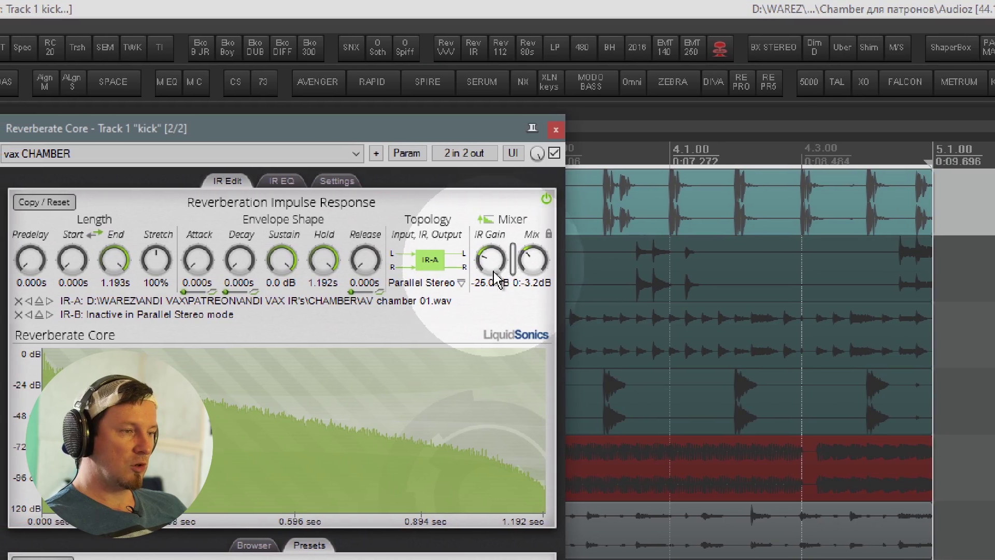
click(458, 283)
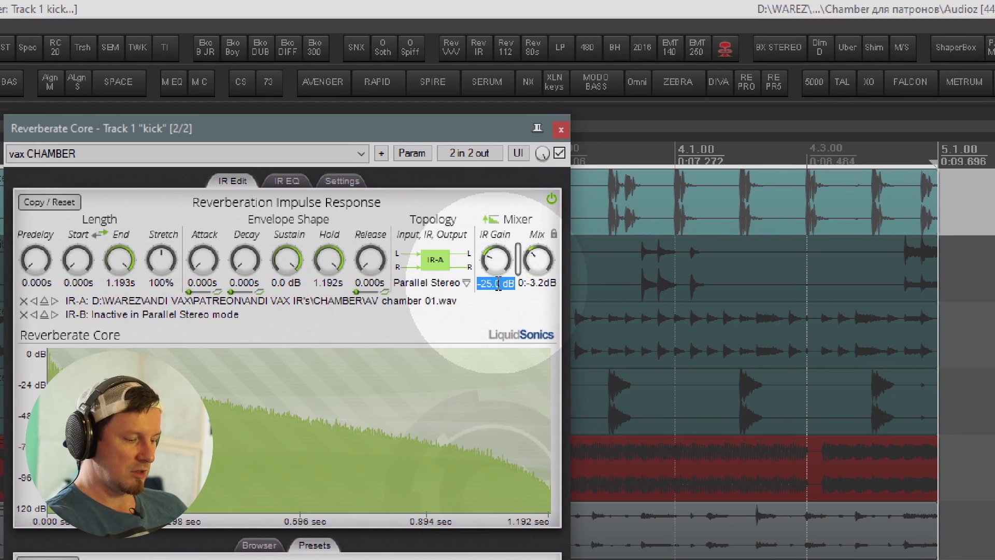
key(Return)
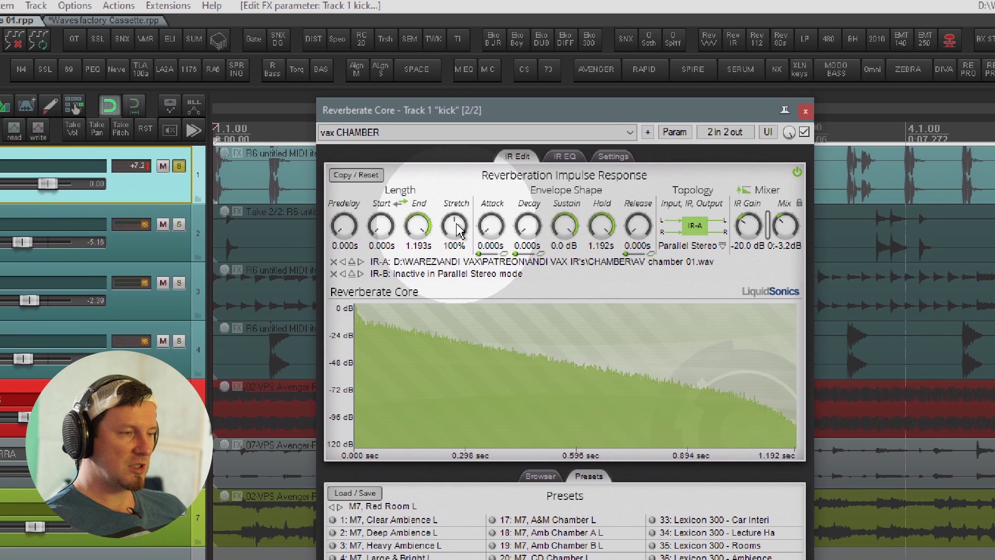
- Set the kick reverb's Stretch to 50% and lower Mix to about 0:-13 dB, comparing the sound with the reverb bypassed
drag(302, 187, 302, 197)
drag(477, 240, 472, 267)
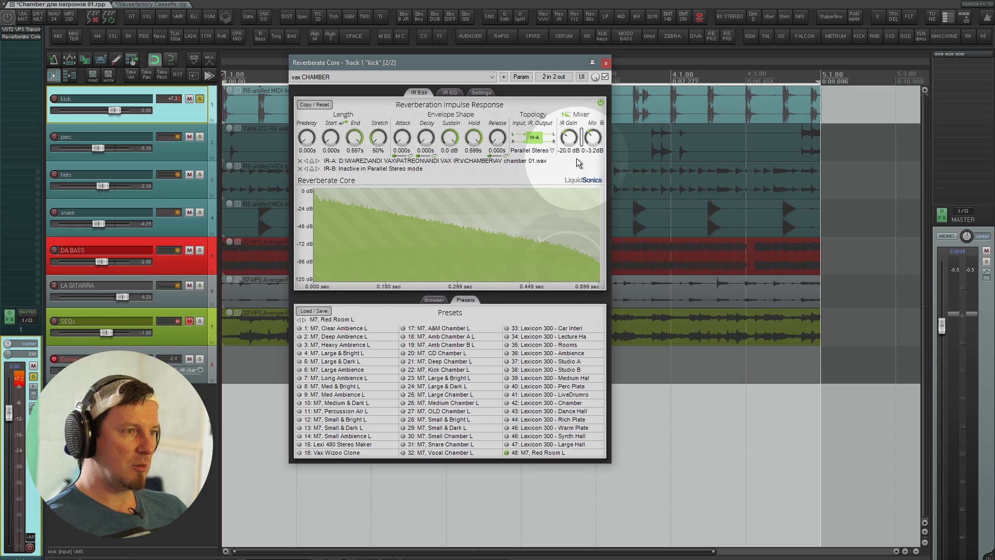
click(605, 77)
key(space)
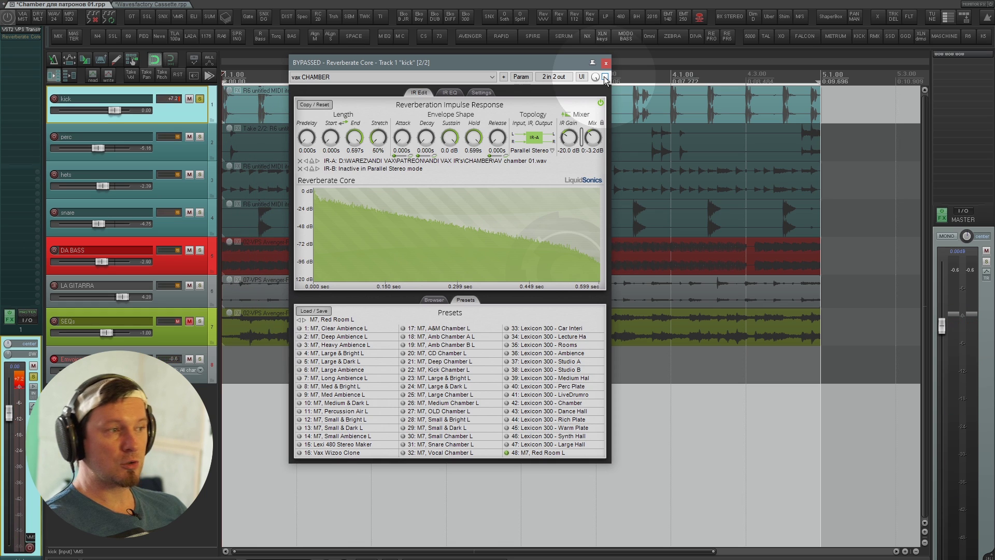
click(605, 77)
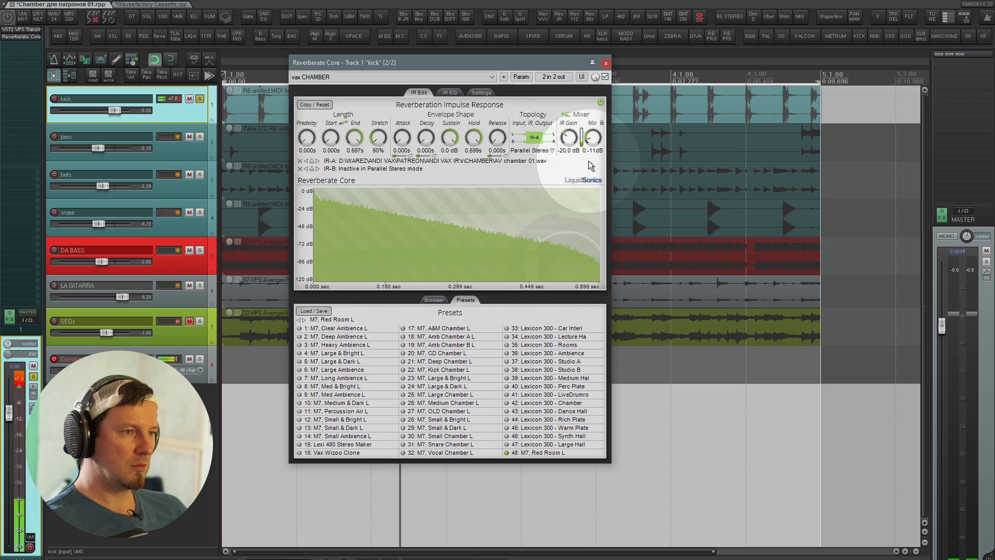
drag(589, 165, 590, 179)
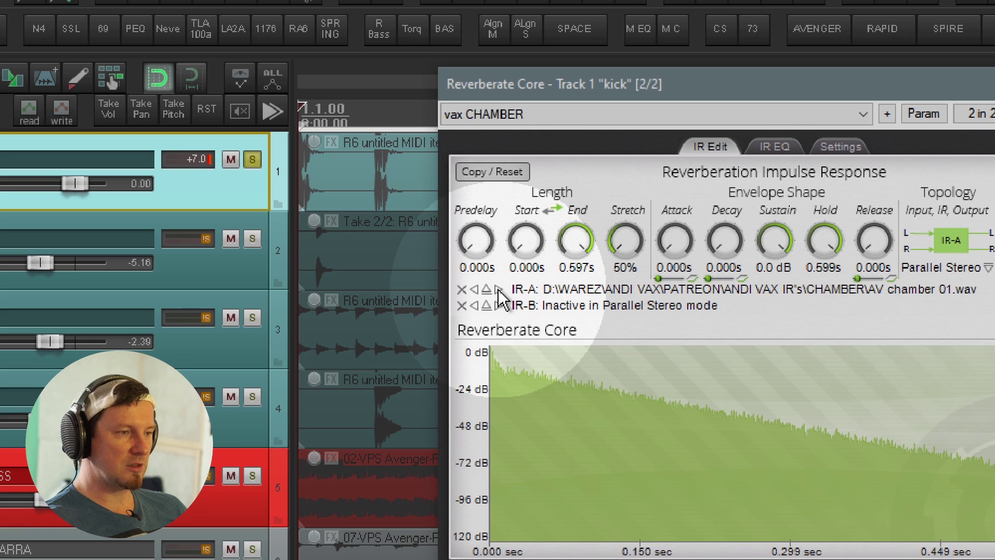
- Switch the kick's IR-A to AV chamber 06.wav and compare the playback with the reverb bypassed and enabled
click(499, 290)
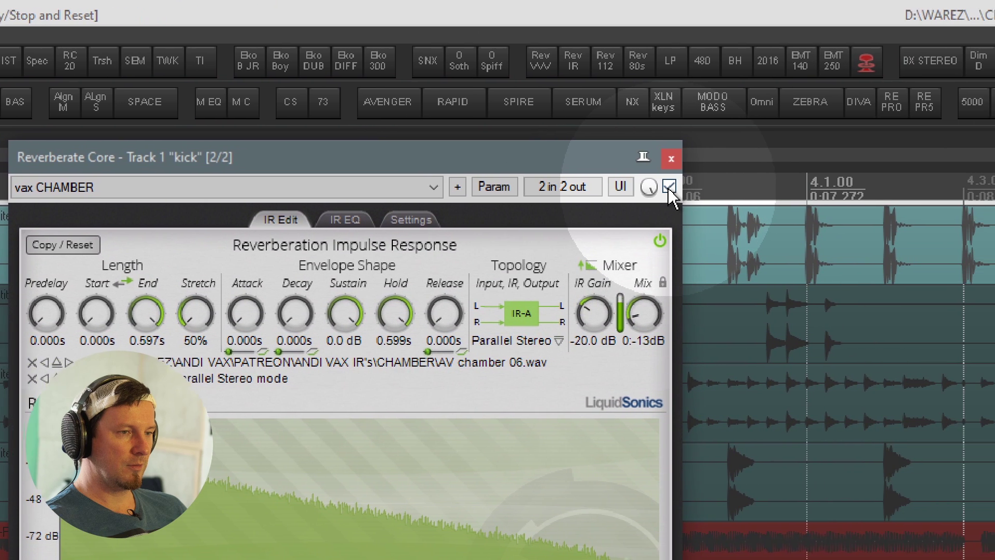
click(959, 144)
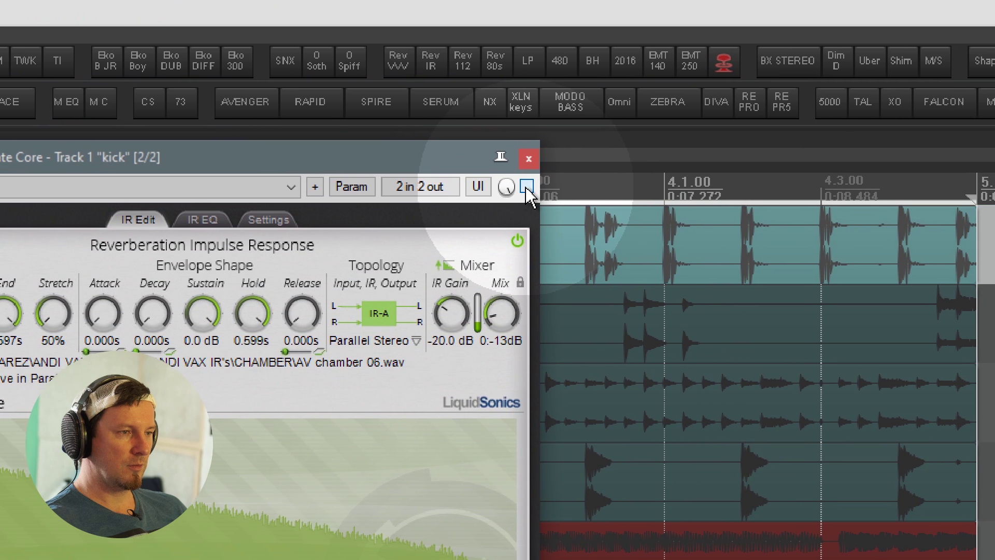
click(549, 186)
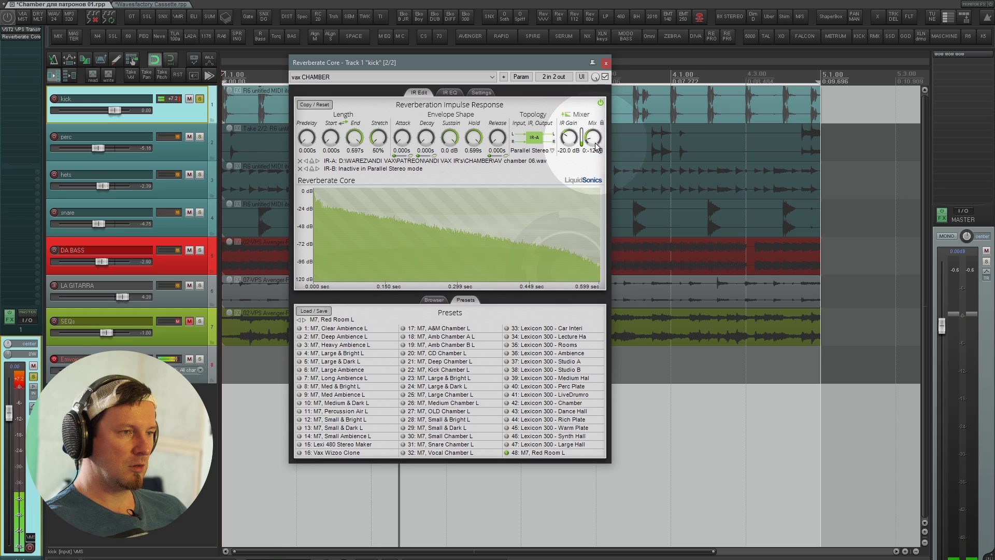
- In the kick's IR EQ, set the low cut to 880 Hz, the high cut to 13.7 kHz, and band 4 to 3.4 dB at 7.4 kHz
click(452, 94)
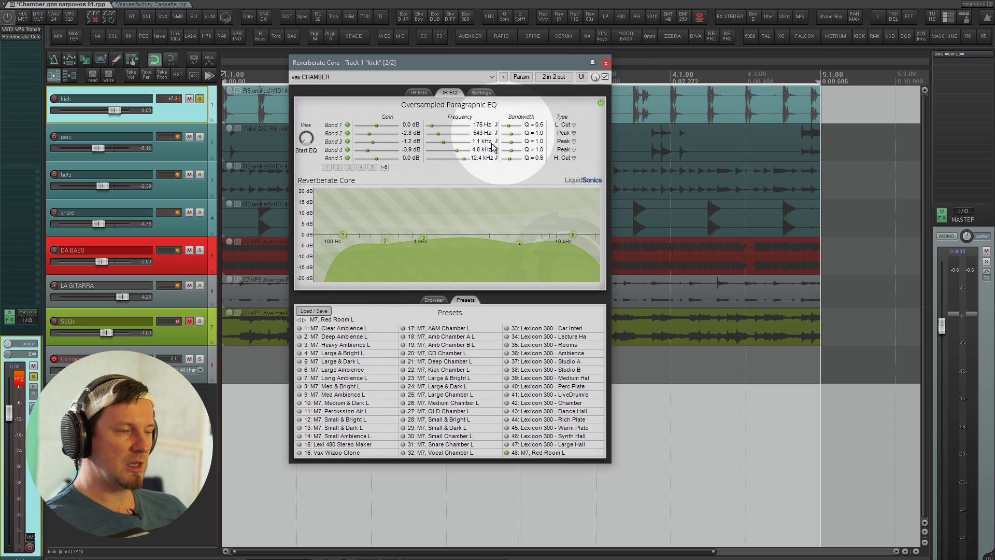
drag(349, 251, 410, 281)
drag(478, 272, 421, 278)
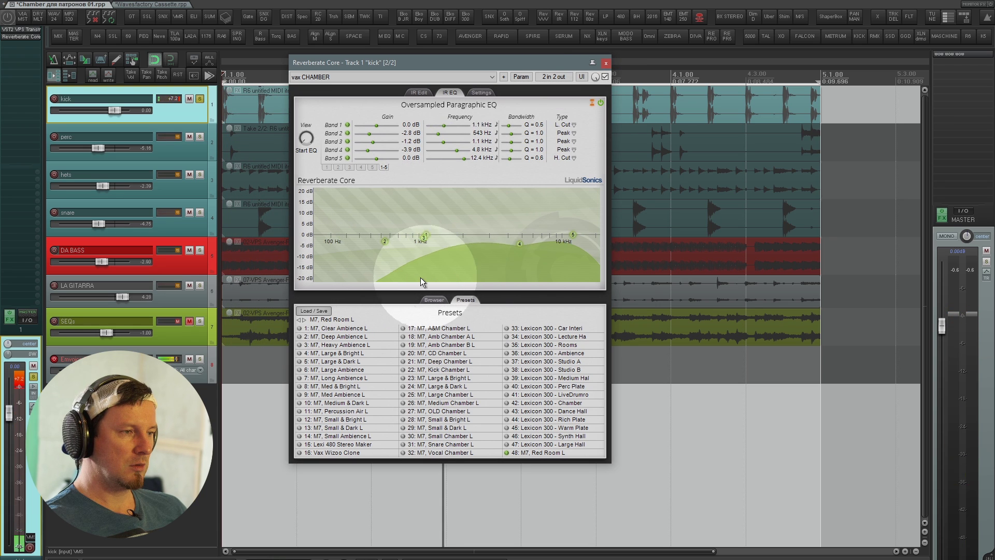
drag(572, 234, 580, 201)
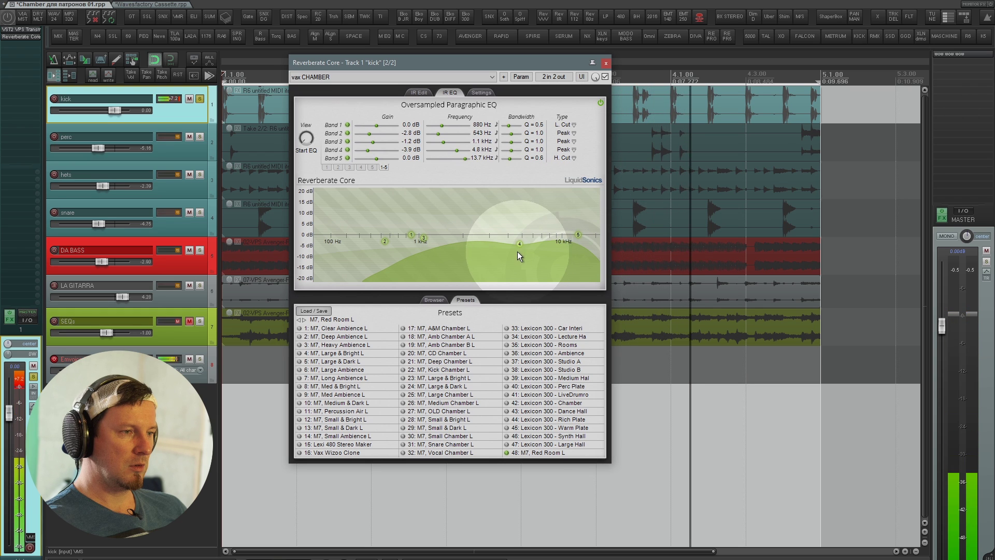
drag(518, 243, 545, 226)
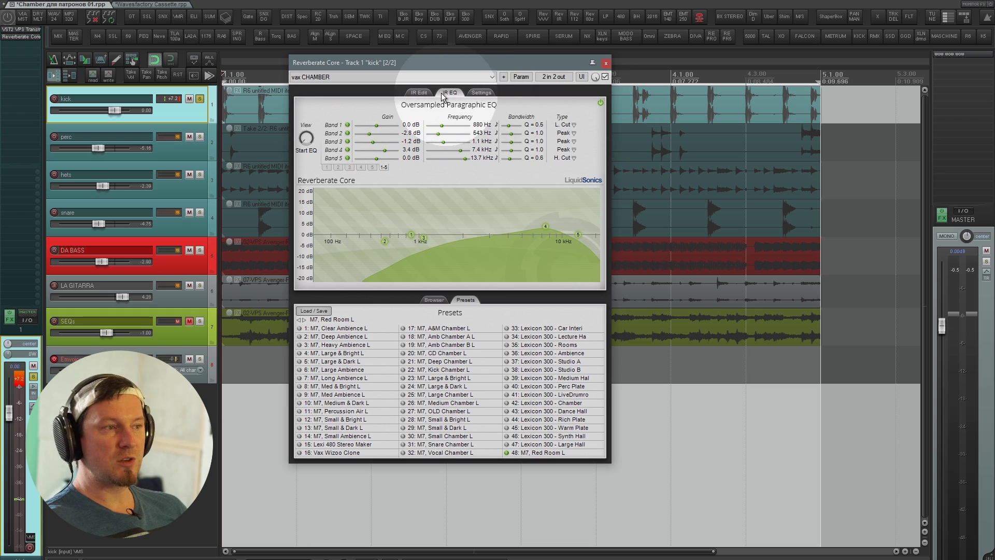
click(421, 94)
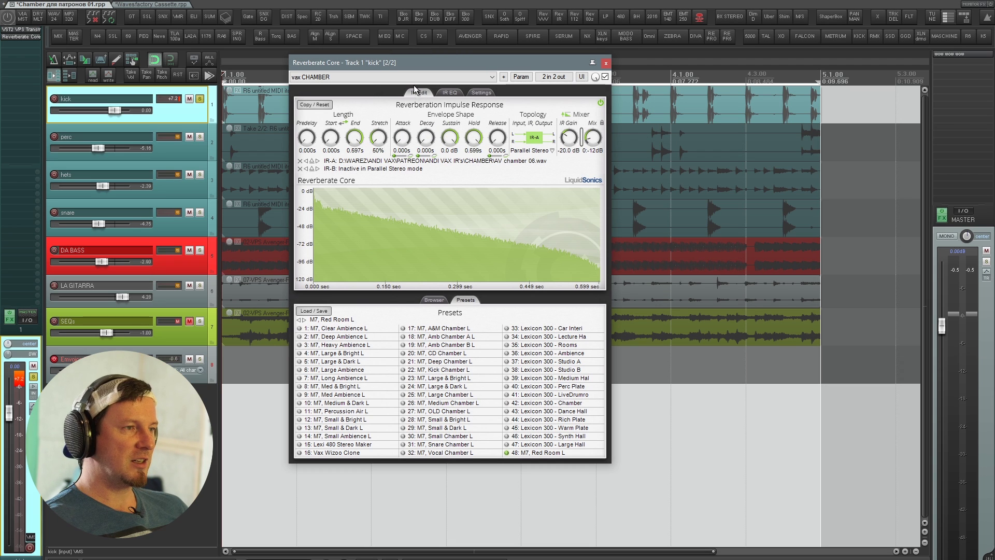
- Close the kick's reverb window and unsolo the kick track
drag(437, 59, 390, 104)
key(Escape)
key(F6)
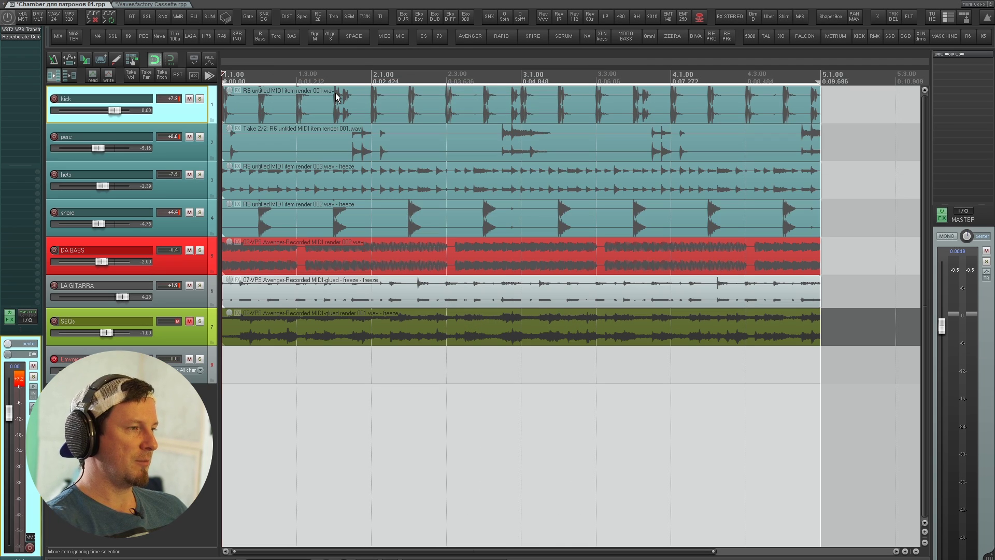
- Select the tracks from hets down to the last one and toggle their mute
key(Down)
key(Down)
key(Down)
key(Up)
key(shift+Down)
key(shift+Down)
key(shift+Down)
key(shift+Down)
key(shift+Down)
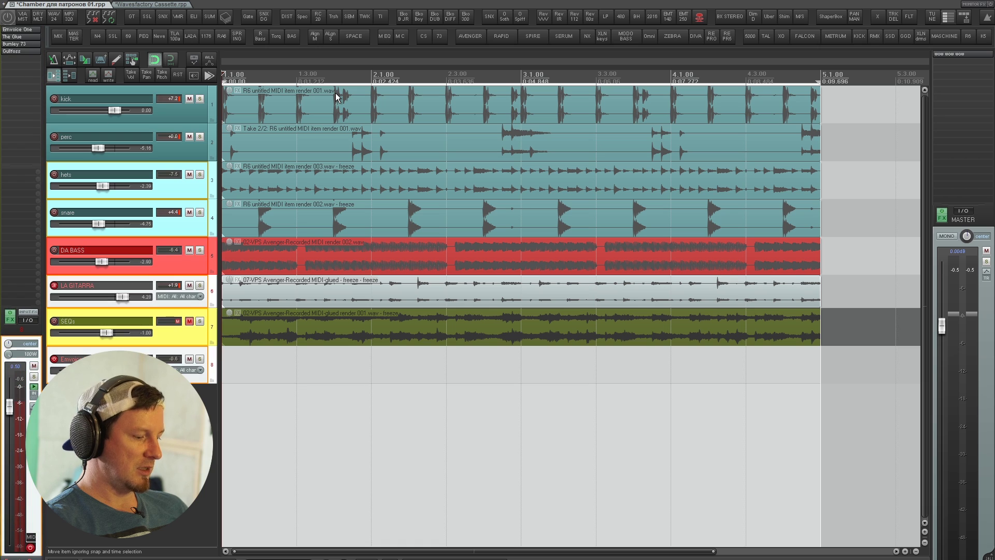
key(F5)
- Mute the SEQs track too, select the perc track, and play kick and perc together
key(Up)
key(Up)
key(Up)
key(Up)
key(Up)
key(Up)
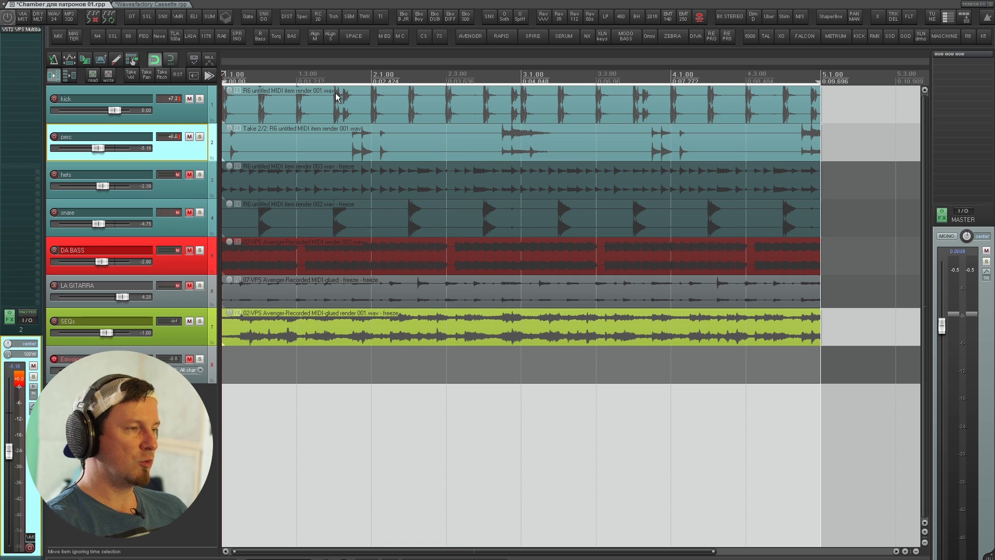
key(space)
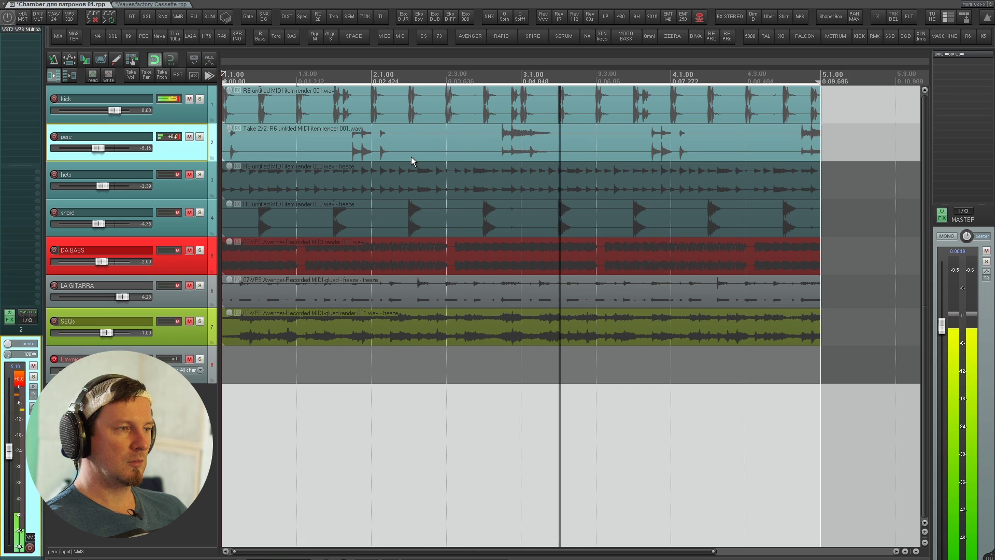
key(space)
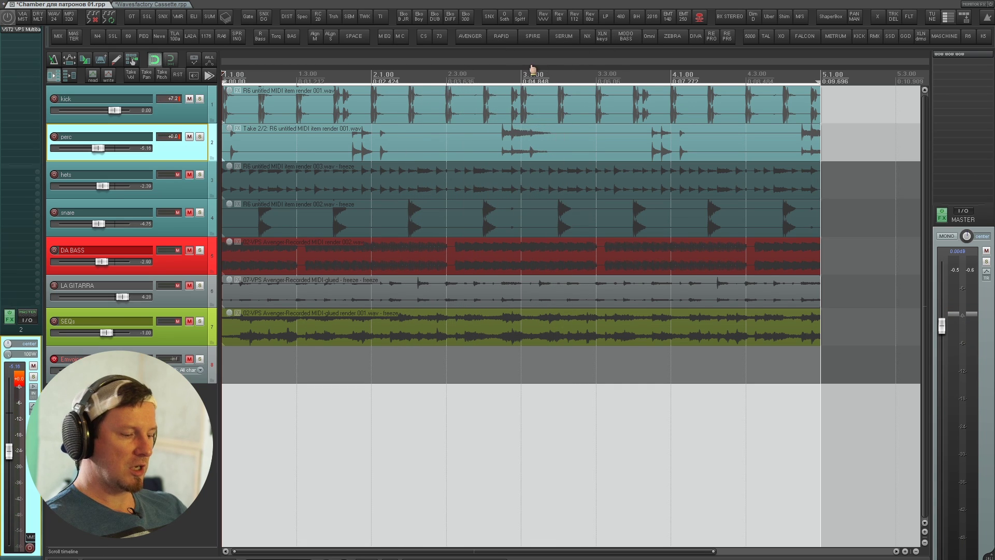
- Add Reverberate Core with the vax CHAMBER preset to the perc track and play perc in solo
click(21, 37)
drag(477, 6, 505, 103)
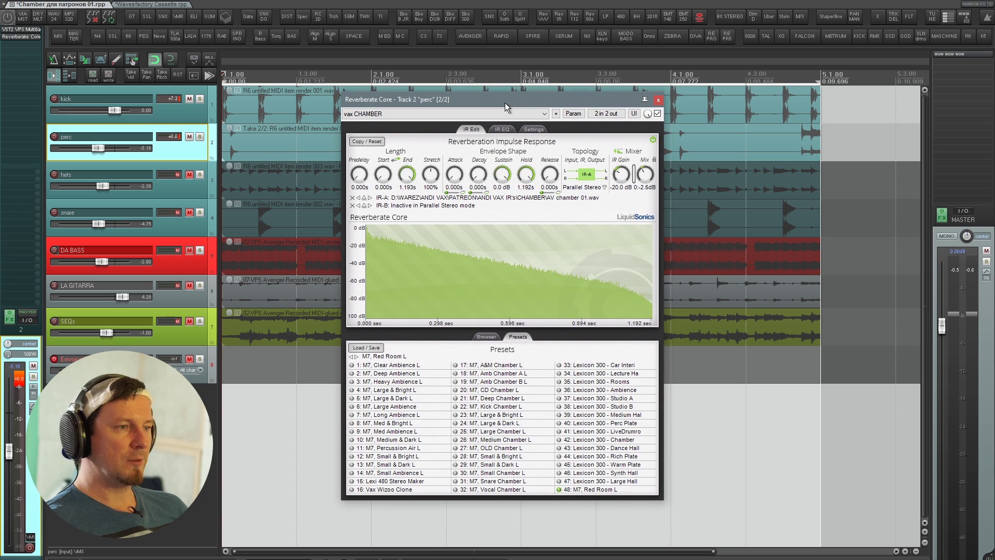
key(F6)
key(space)
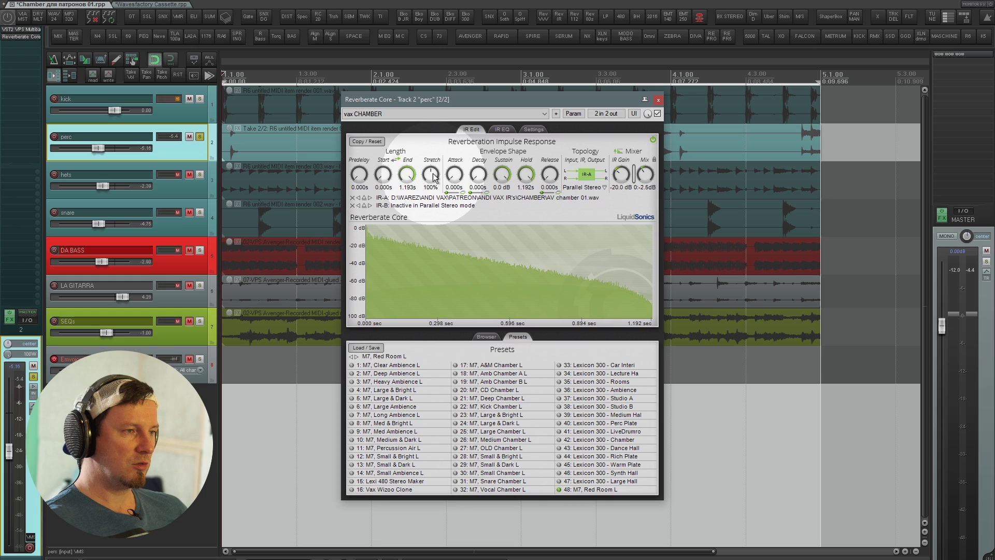
- Set the perc reverb's Stretch to 68% in solo, then unsolo perc and lower Mix to 0:-5.0 dB while the kick plays along
mouse_move(435, 177)
mouse_down()
mouse_move(429, 189)
mouse_move(430, 168)
mouse_up()
key(space)
key(space)
key(space)
key(space)
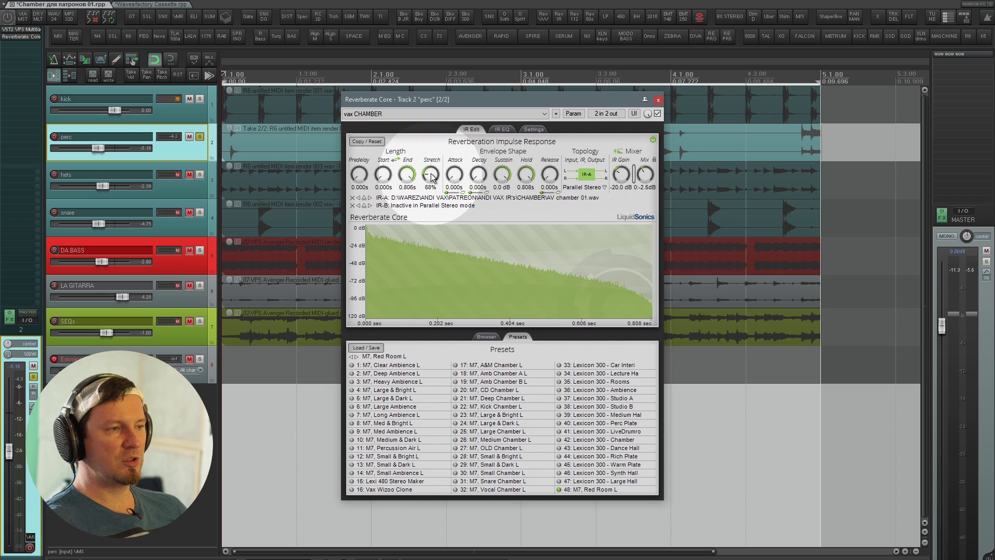
key(space)
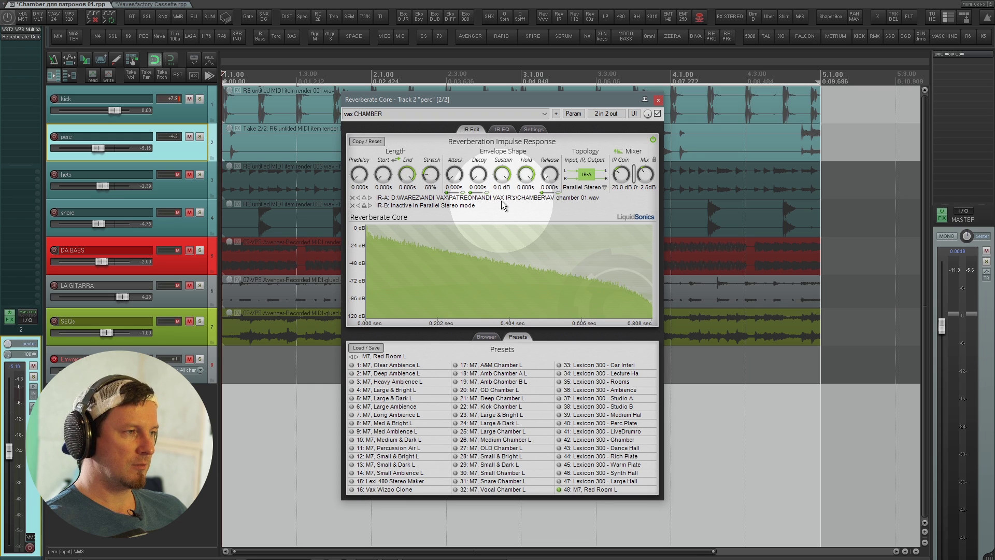
drag(646, 176, 648, 185)
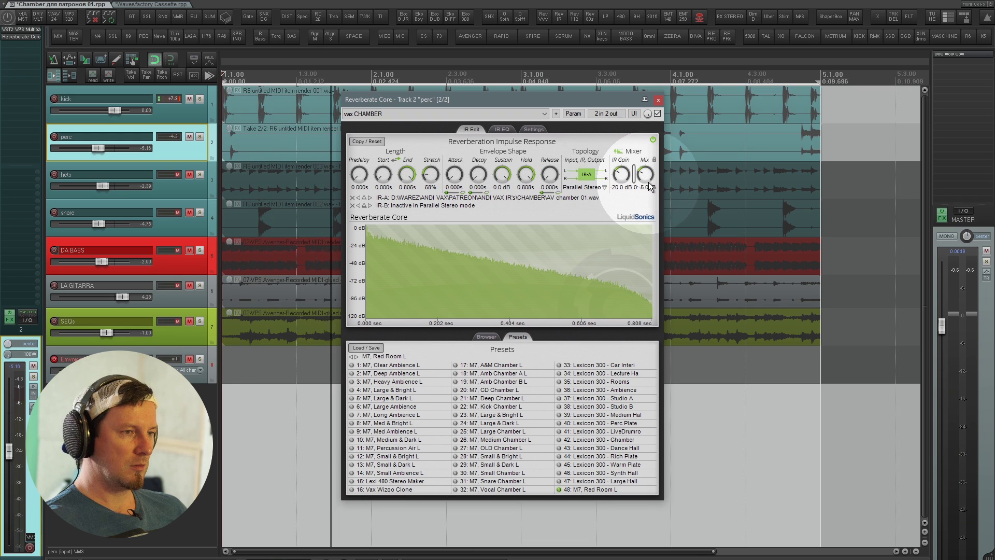
key(space)
- Audition the chamber impulse responses on perc one after another during playback and keep AV chamber 09.wav
click(370, 198)
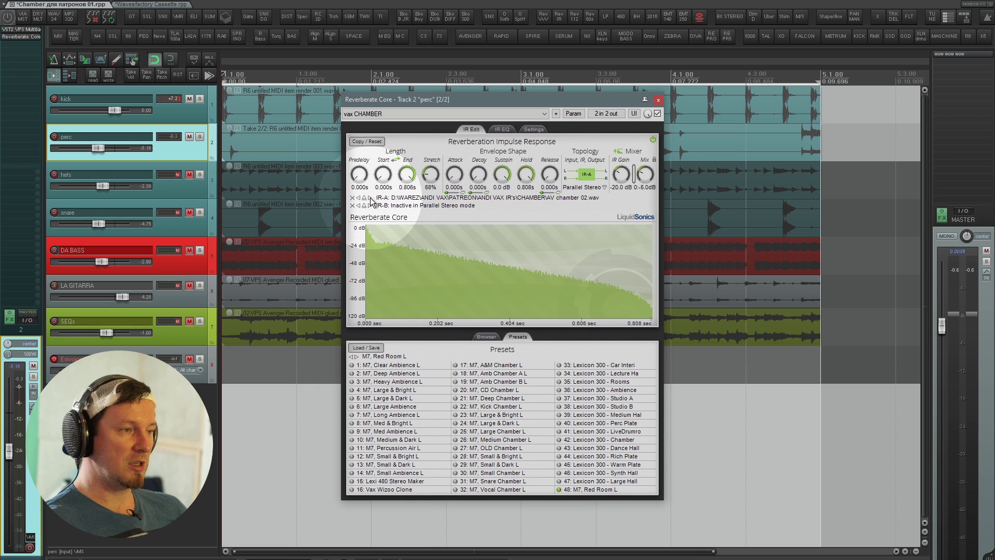
key(space)
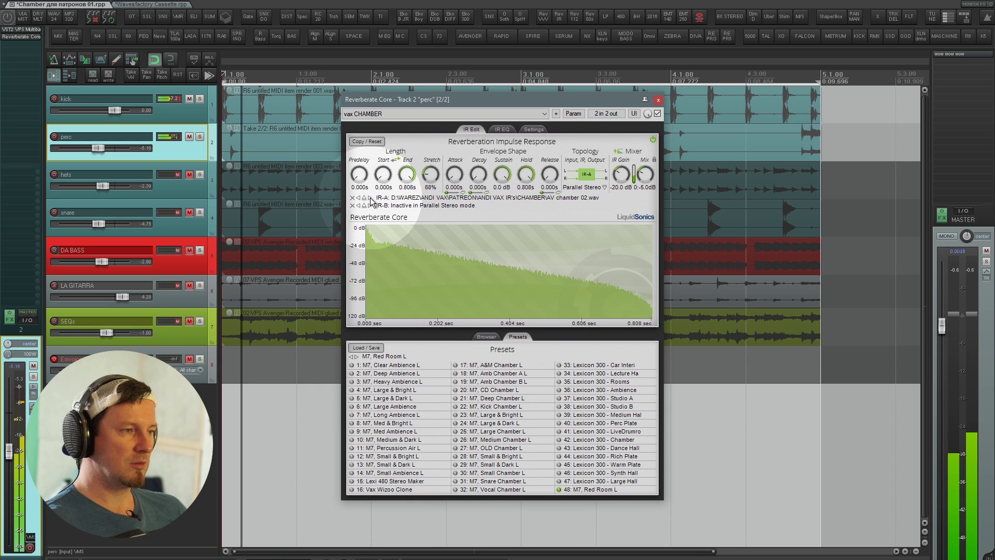
click(370, 198)
click(370, 198)
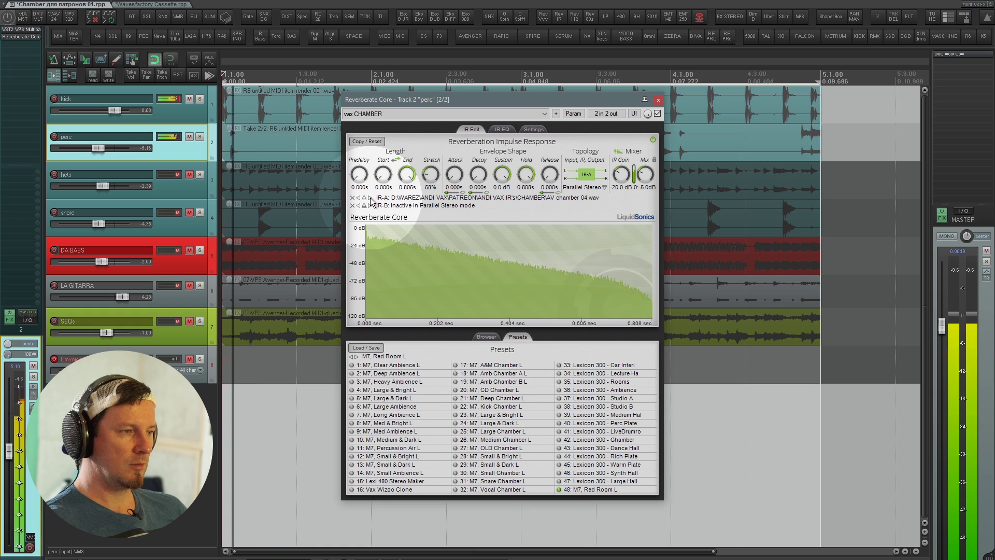
click(370, 198)
click(370, 198)
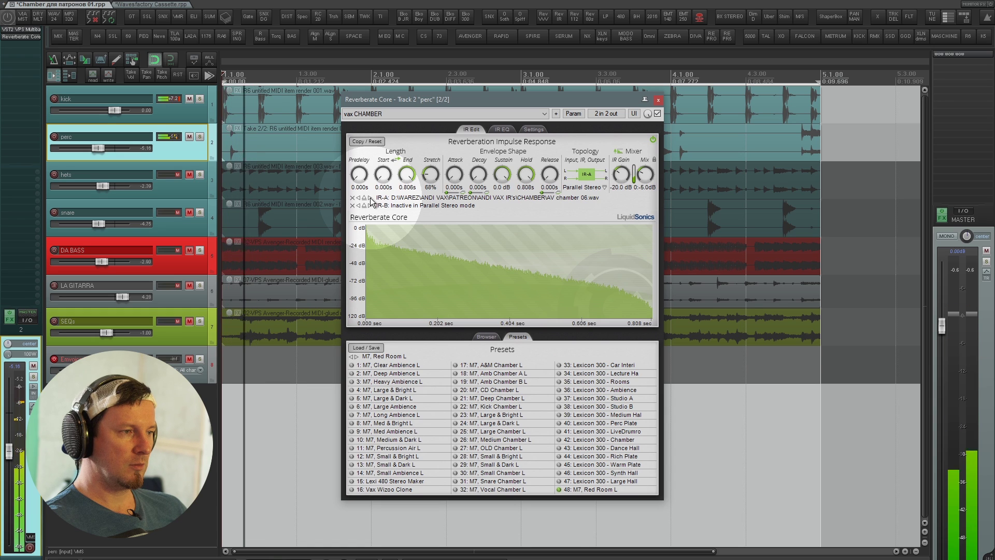
click(370, 198)
click(370, 198)
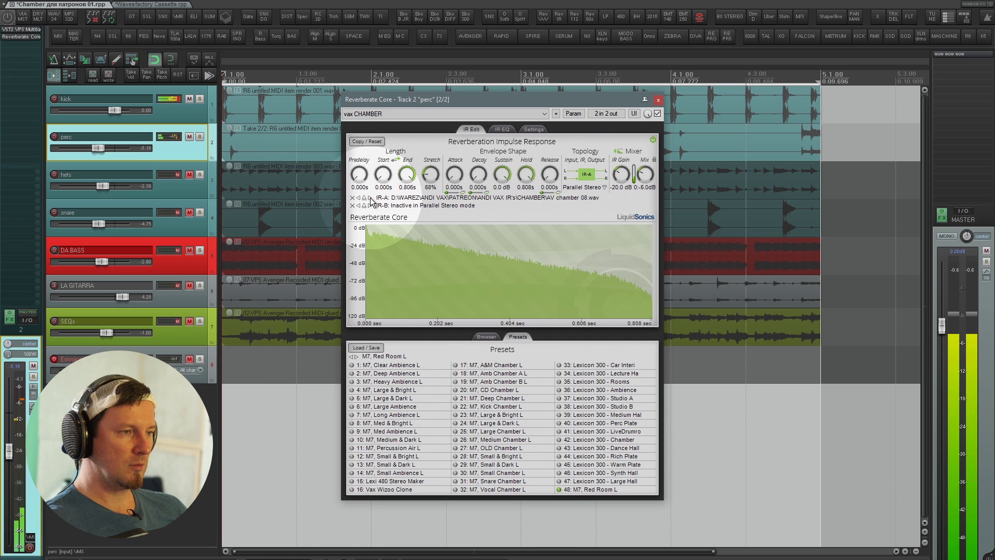
click(370, 198)
click(370, 198)
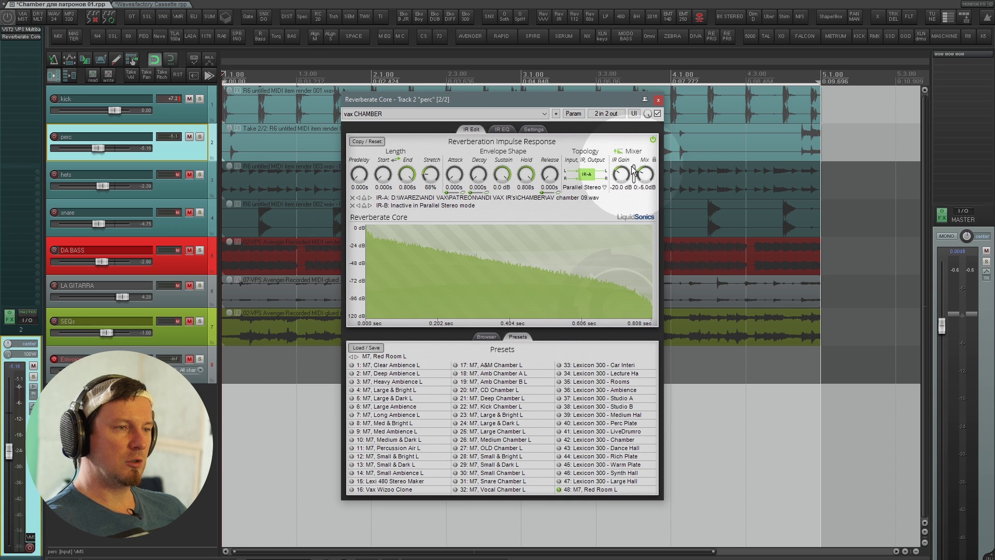
- Fine-tune the perc reverb's Mix during playback, stop playback, and close the reverb window
drag(646, 182, 648, 175)
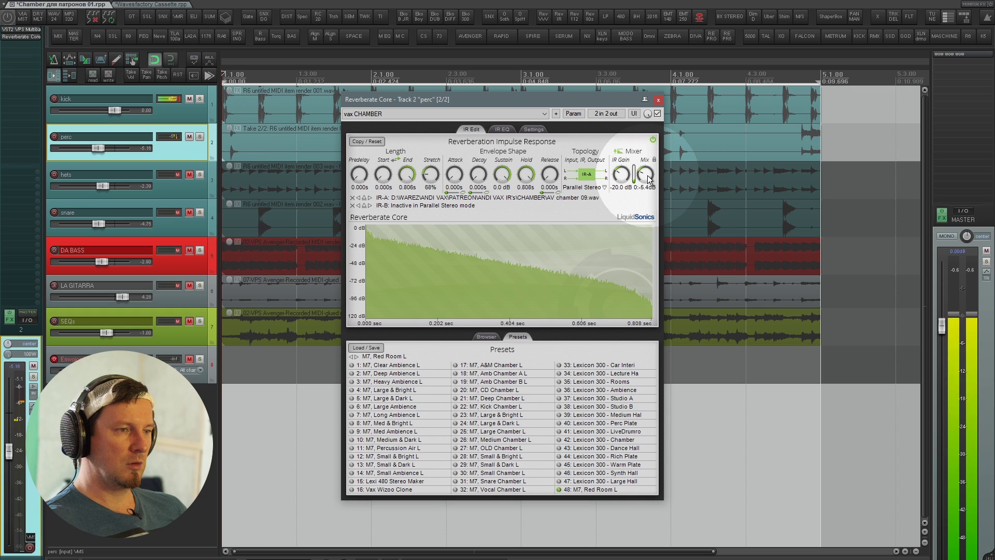
drag(648, 175, 648, 184)
key(space)
key(Escape)
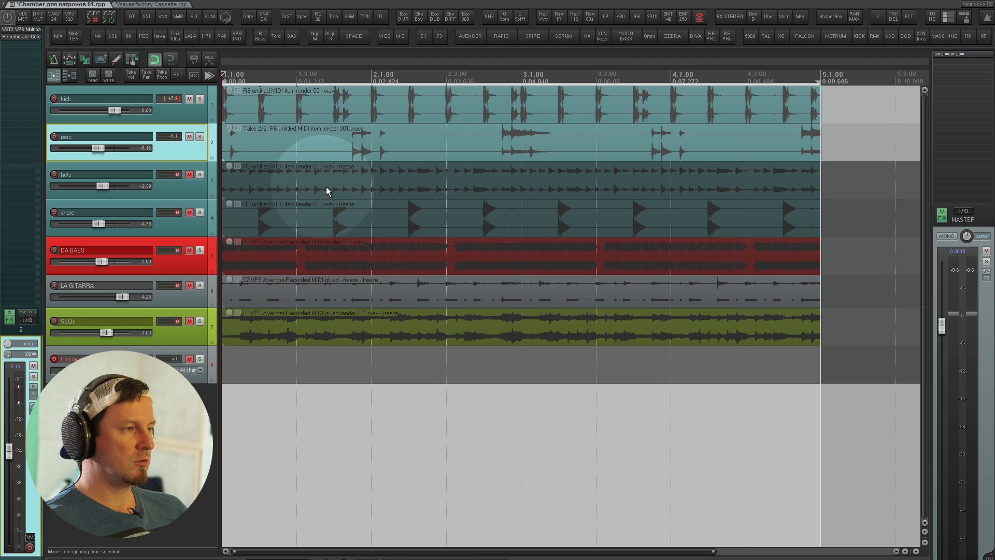
- Select the hets track, solo it, and play it
click(326, 191)
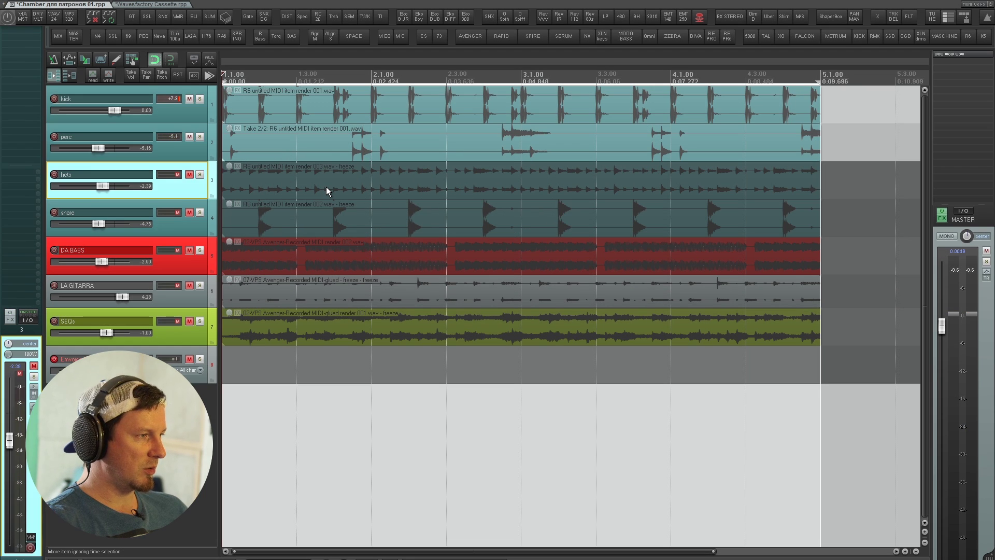
key(F6)
key(space)
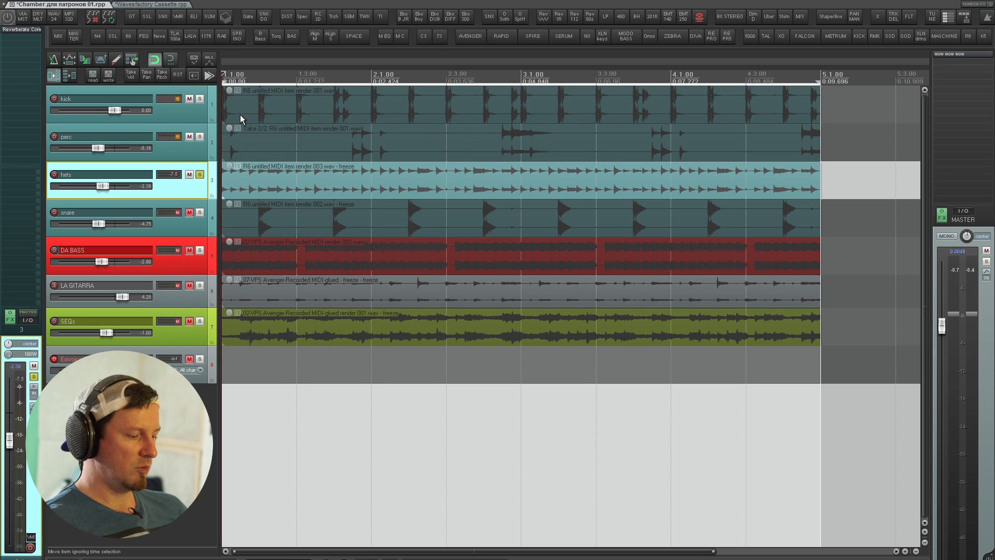
- Set the hets reverb's Stretch to 50%, Mix to 0:-9.6 dB and End to 0.165 s while listening to the soloed track
drag(517, 6, 520, 93)
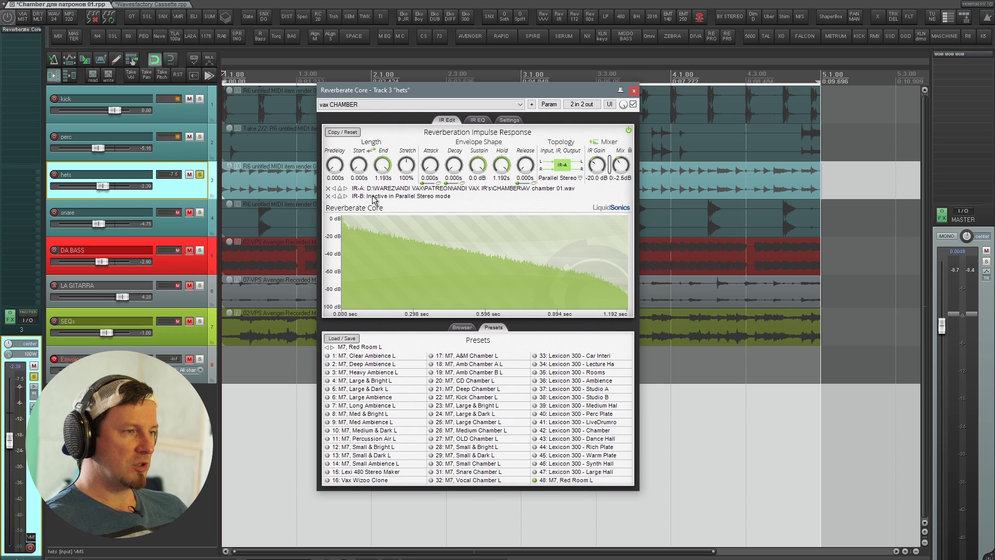
drag(407, 165, 408, 172)
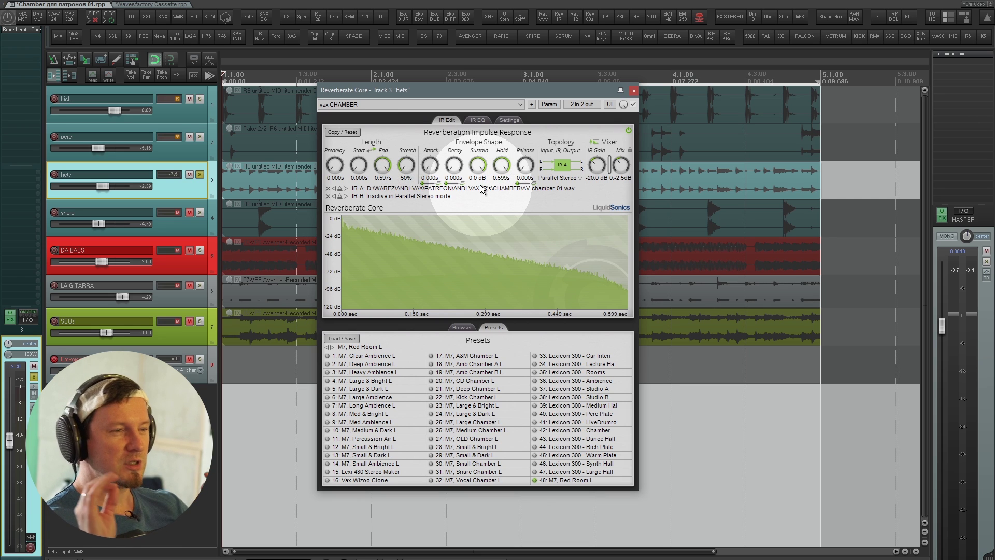
key(space)
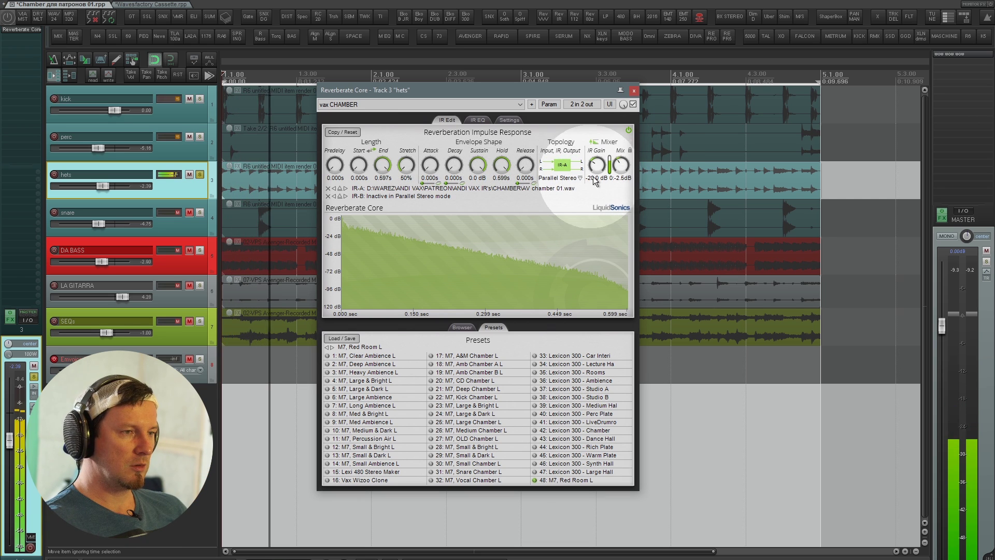
mouse_move(627, 170)
mouse_down()
mouse_move(623, 204)
mouse_move(616, 182)
mouse_up()
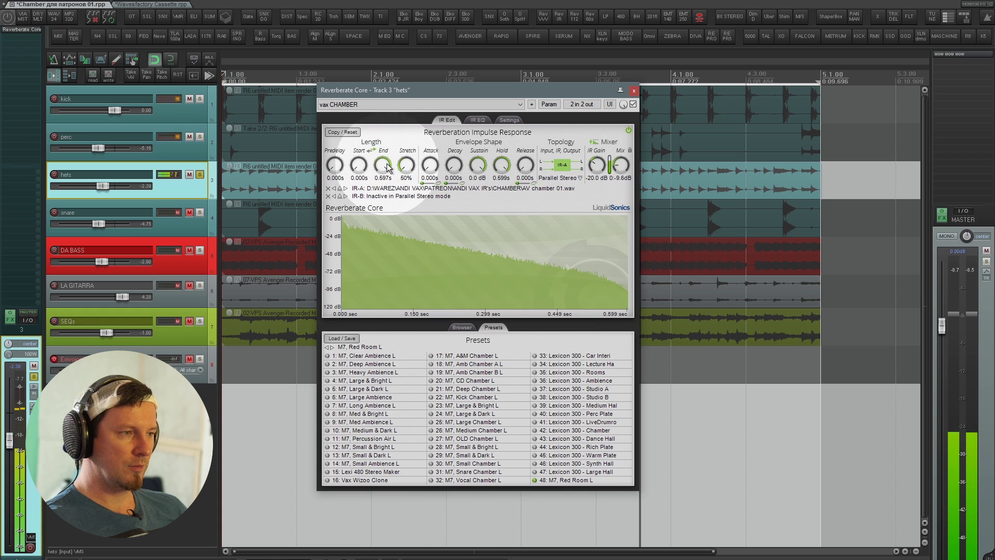
drag(388, 167, 387, 210)
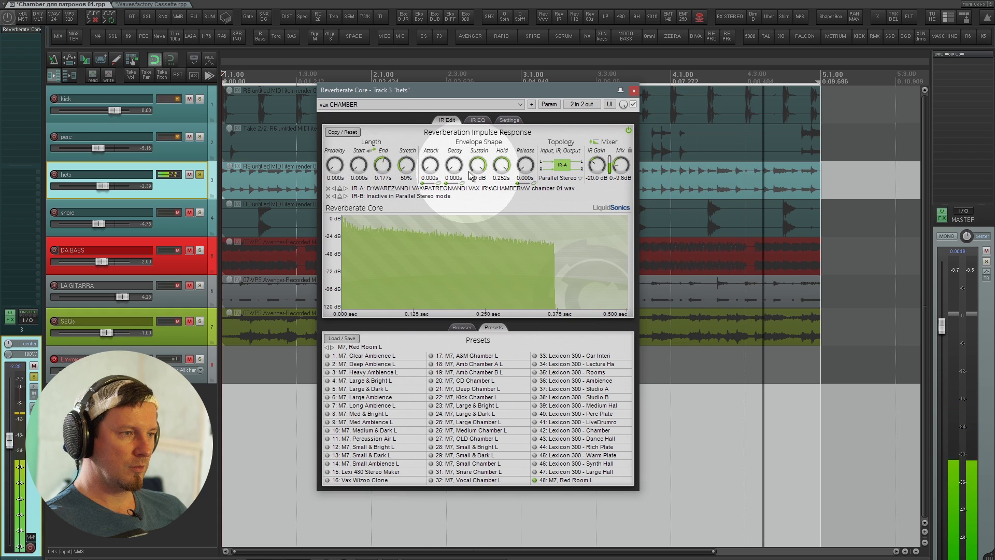
drag(383, 166, 387, 182)
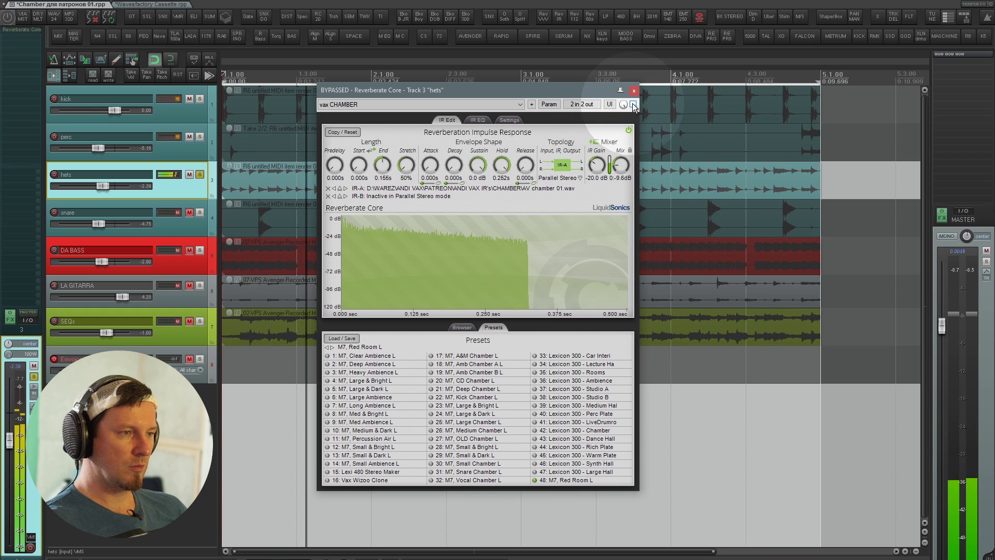
- Audition the chamber impulse responses on hets, keep AV chamber 09.wav with Mix at 0:-7.5 dB, and close the reverb window
click(346, 188)
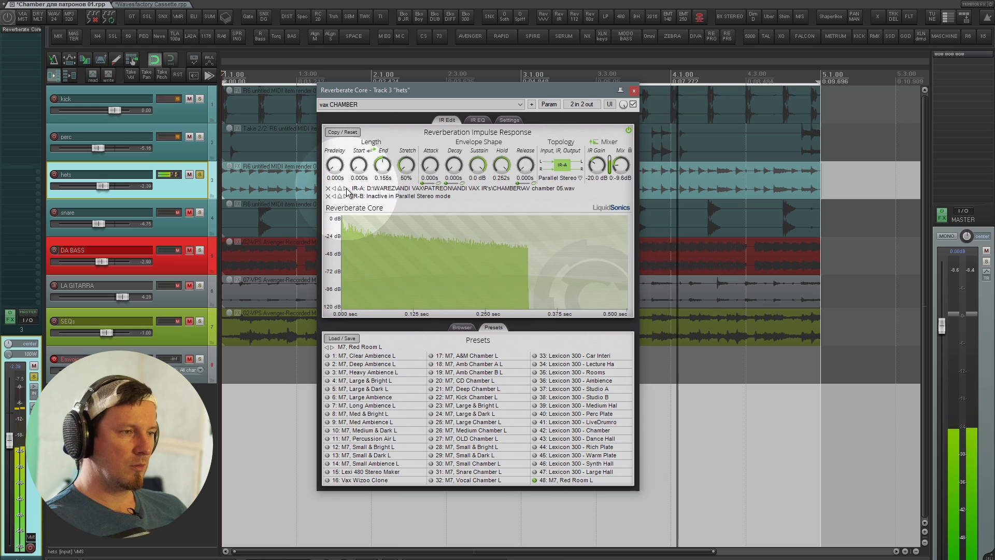
click(346, 189)
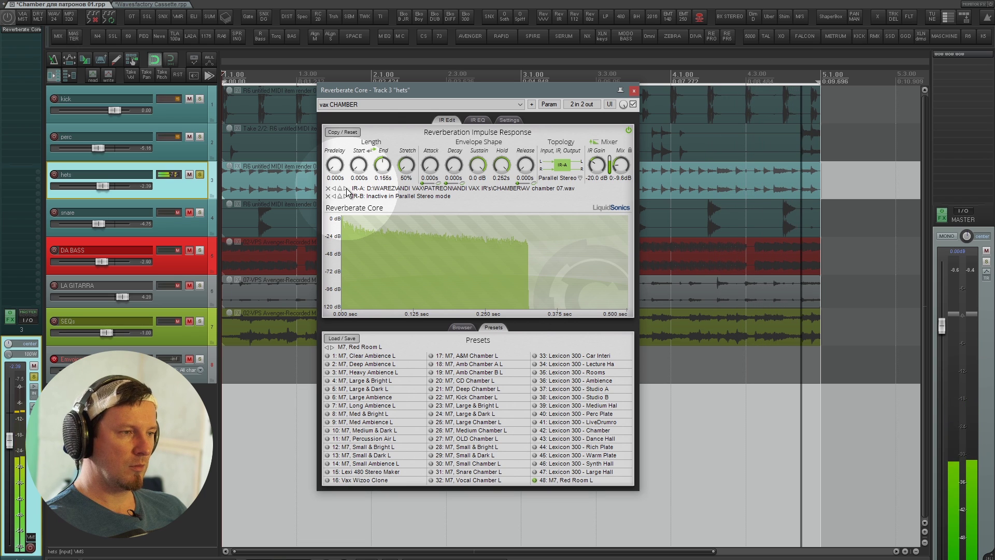
click(345, 188)
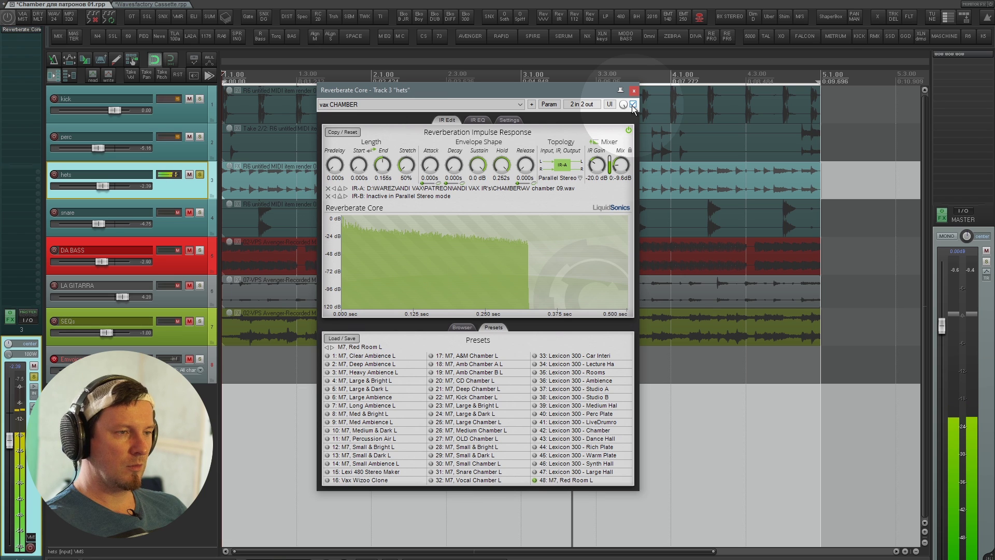
mouse_move(621, 165)
mouse_down()
mouse_move(623, 145)
mouse_move(625, 166)
mouse_up()
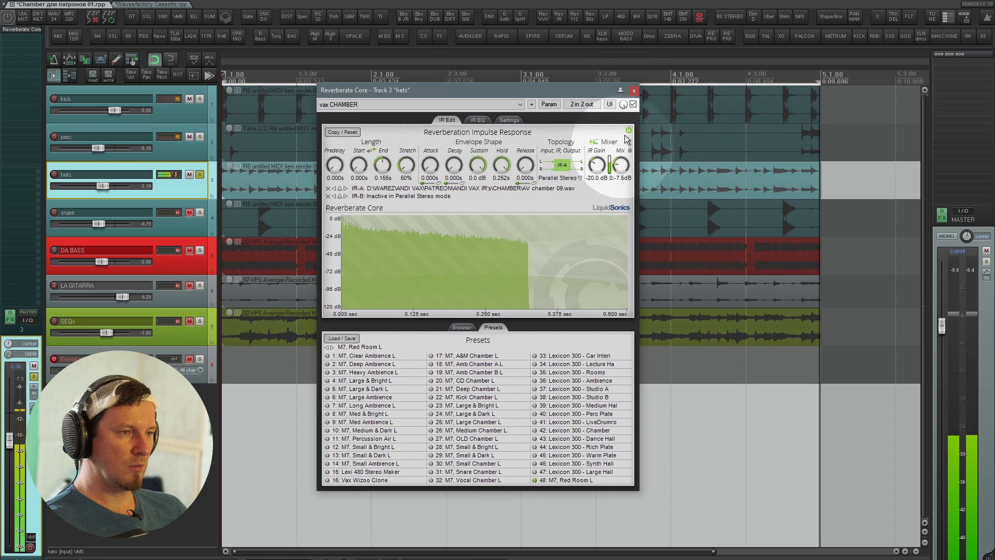
click(634, 90)
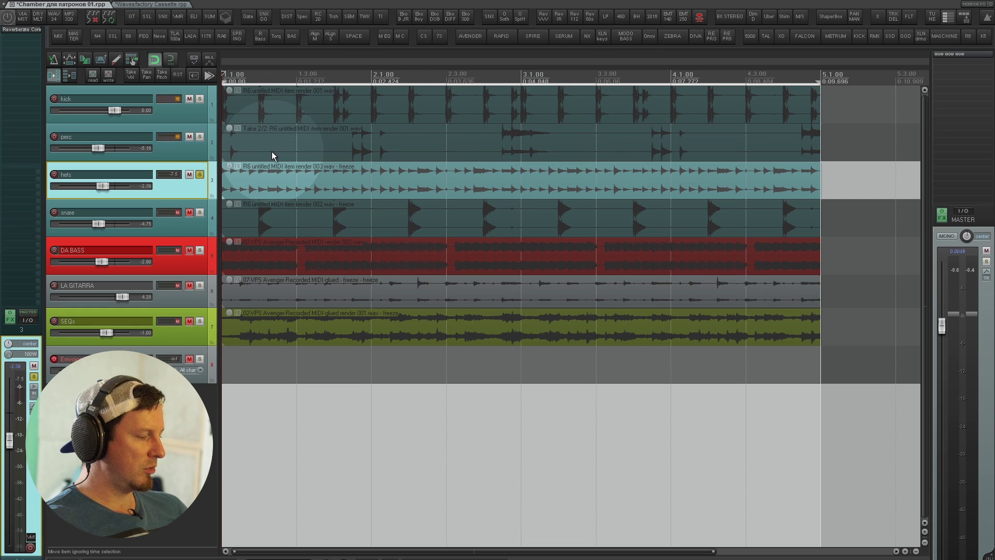
- Unsolo hets, then select the snare track, unmute it and solo it
key(F6)
key(Down)
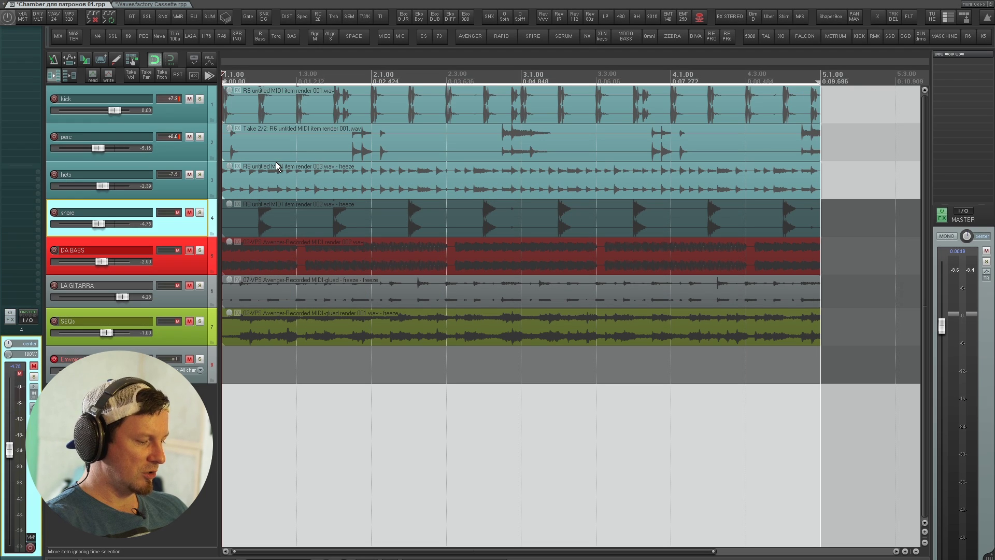
key(F5)
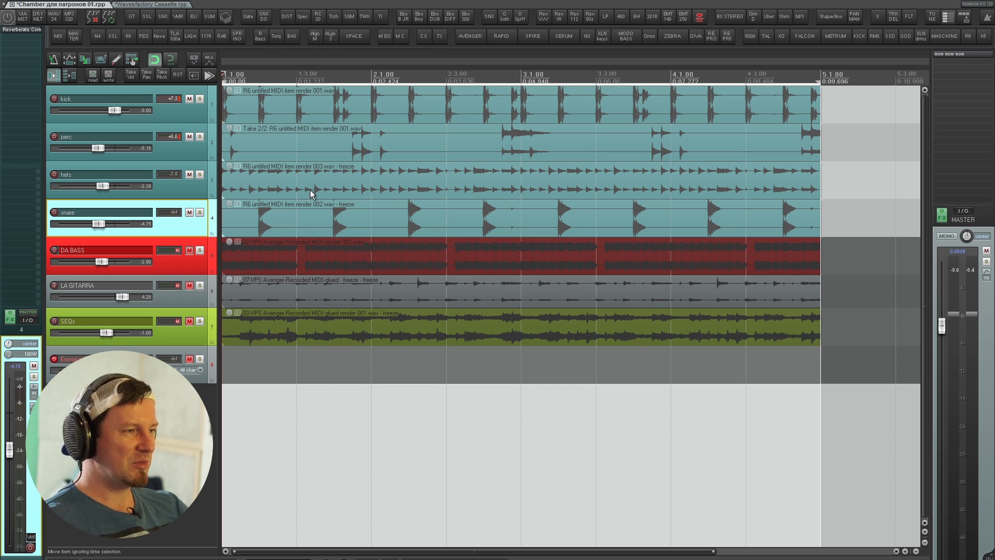
key(F6)
- Open the snare's Reverberate Core and load the vax 80s SNARE preset
key(f)
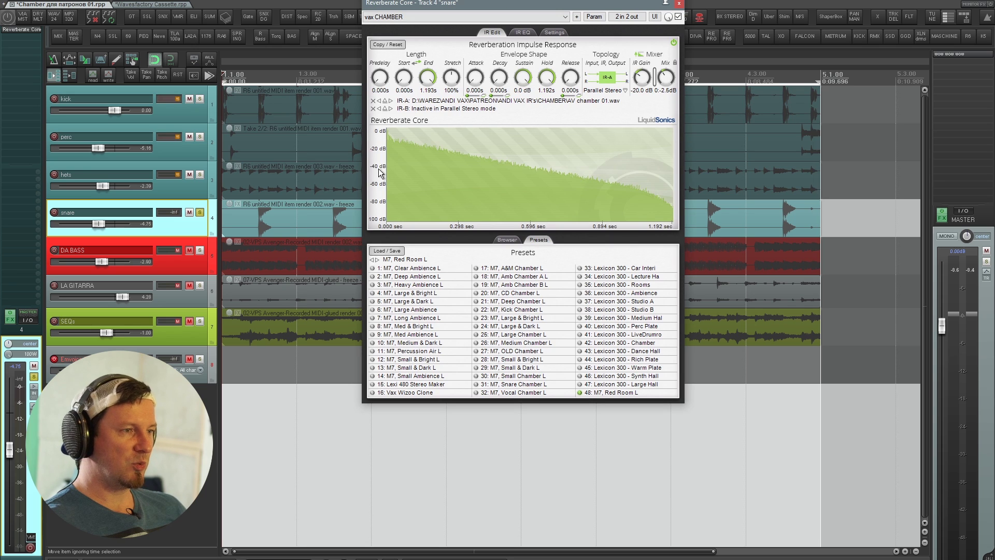
click(436, 16)
scroll(434, 54, up, 2)
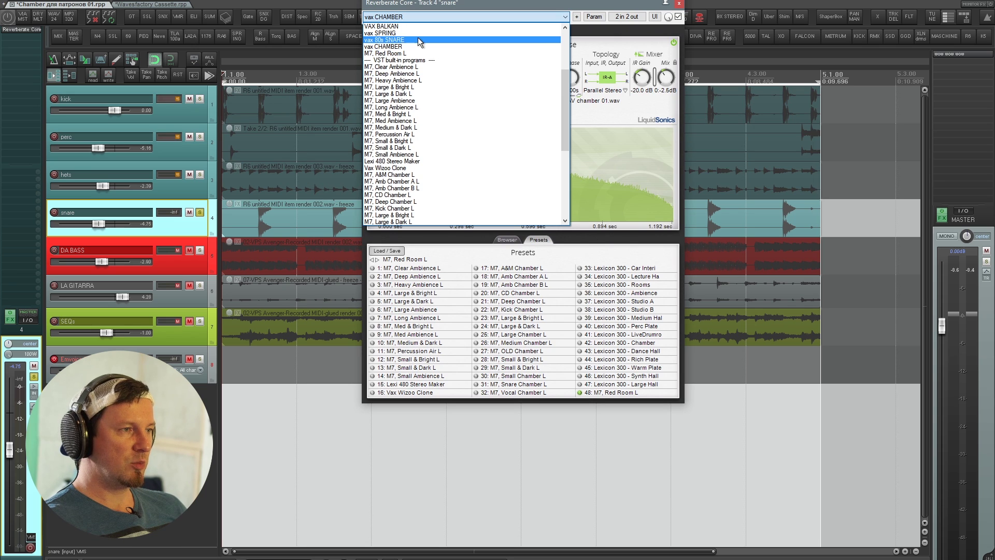
click(418, 40)
drag(476, 4, 564, 105)
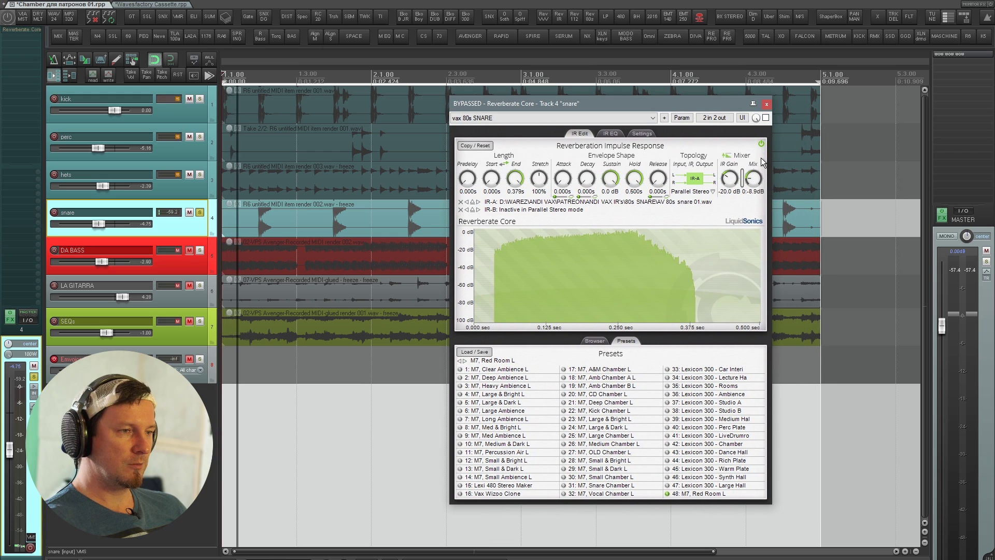
- Enable the snare reverb and set IR Gain to -26.0 dB and Mix to 0:-19 dB during soloed playback
click(766, 118)
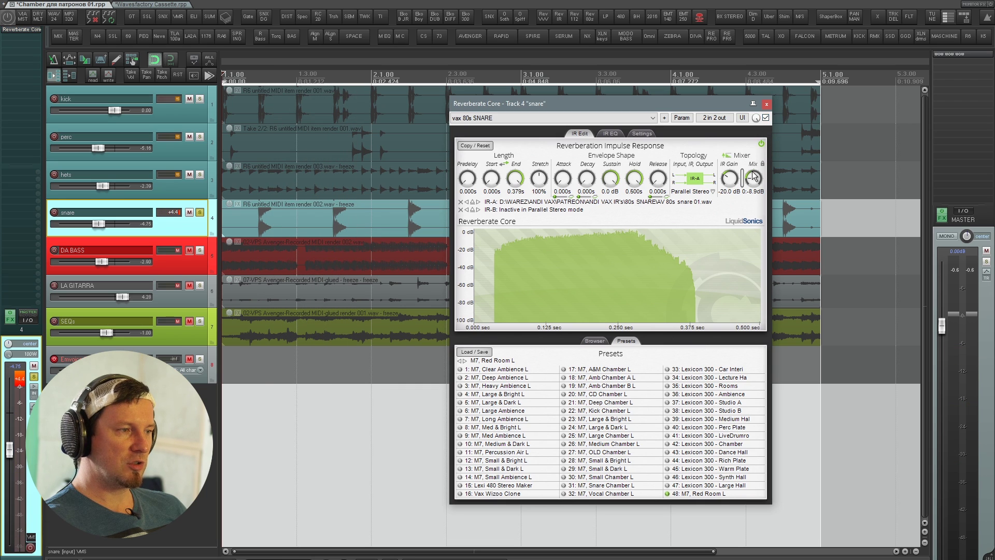
key(space)
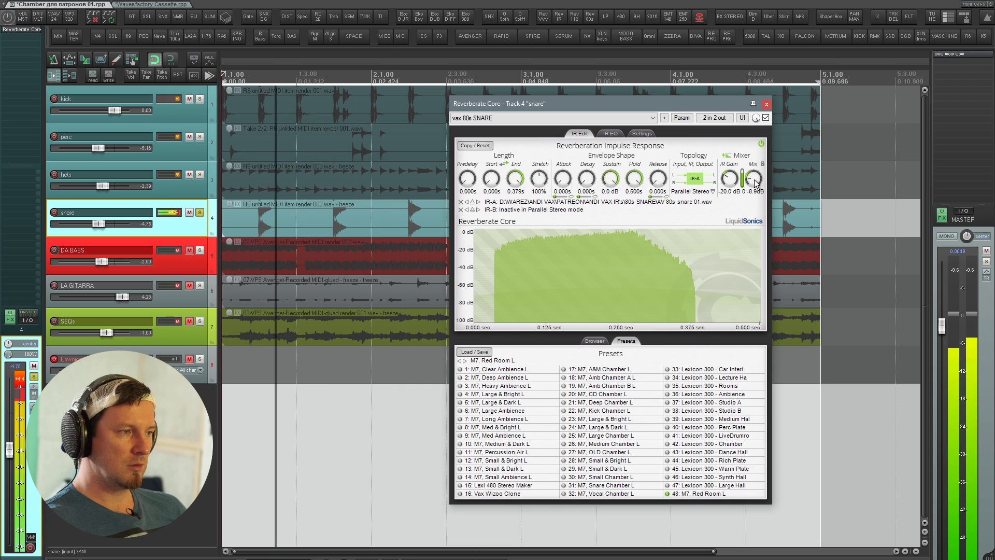
mouse_move(752, 181)
mouse_down()
mouse_move(758, 196)
mouse_move(736, 187)
mouse_up()
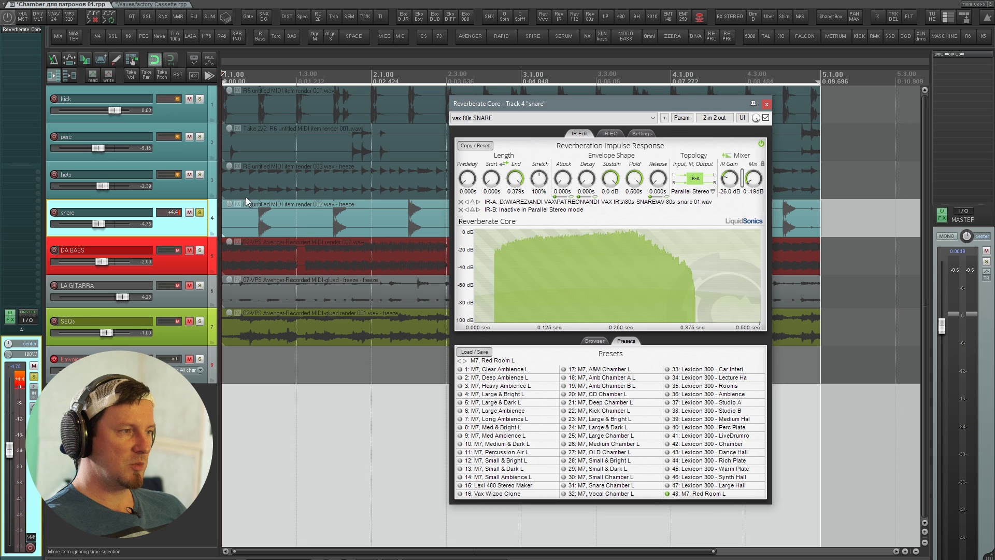
- Unsolo the snare, play it with the other drums, and raise the reverb's Mix to 0:-16 dB while trying AV 80s snare 02.wav
click(200, 215)
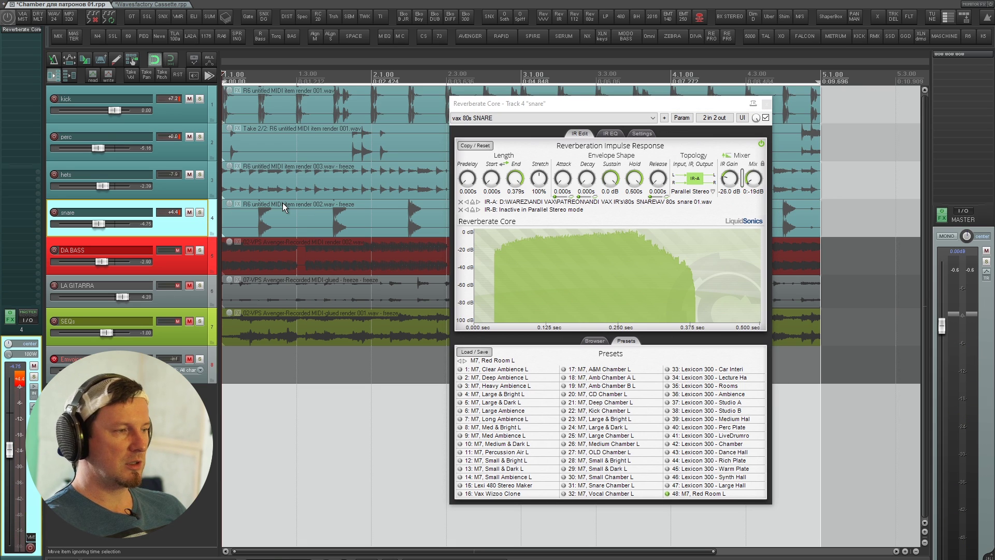
key(space)
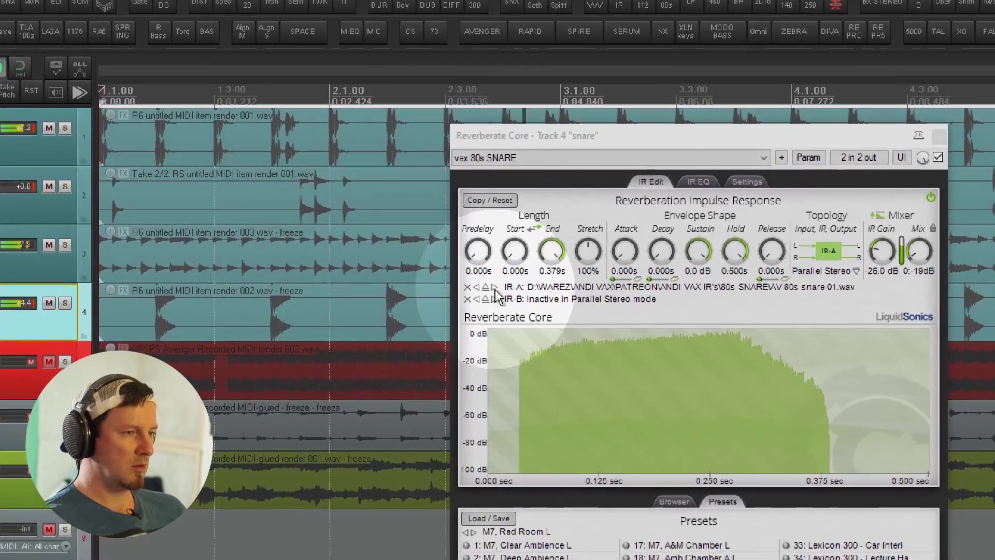
click(489, 224)
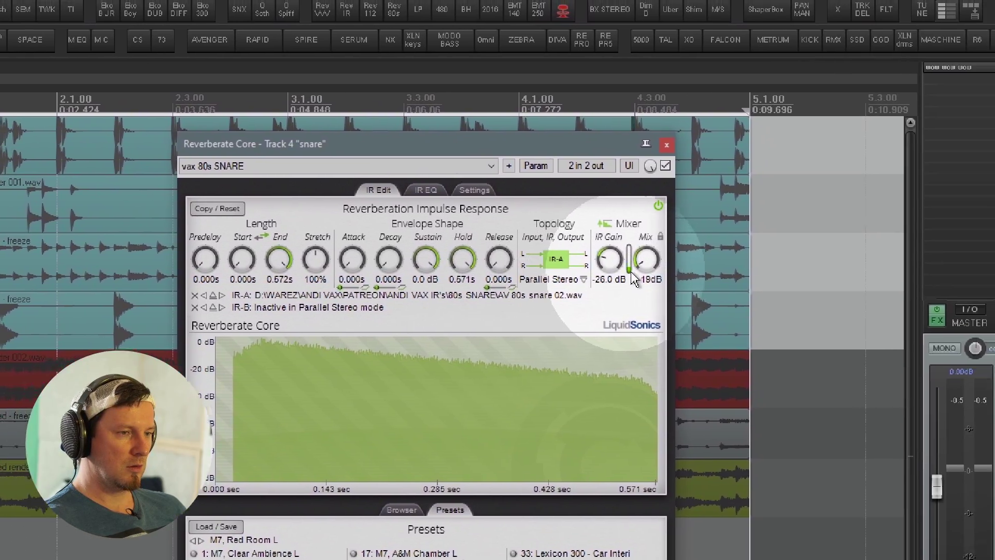
drag(855, 256, 859, 240)
drag(629, 280, 628, 285)
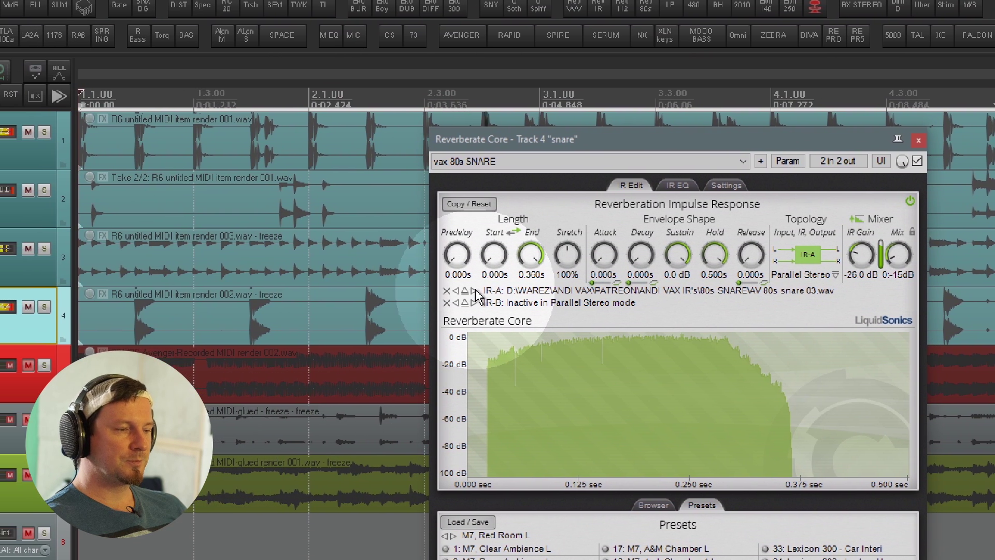
- Audition the remaining 80s snare impulse responses one after another during playback and keep AV 80s snare 13.wav
click(420, 291)
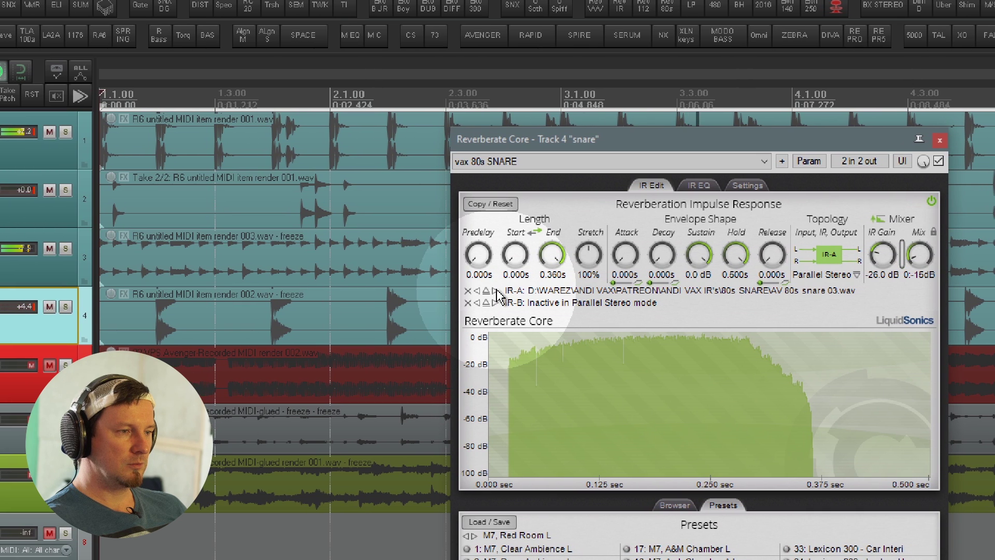
click(491, 290)
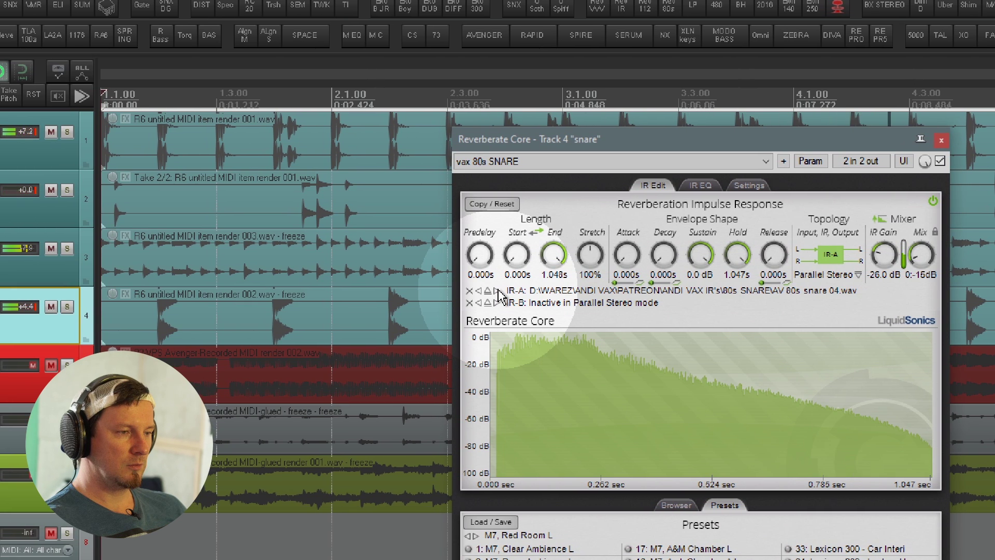
click(497, 291)
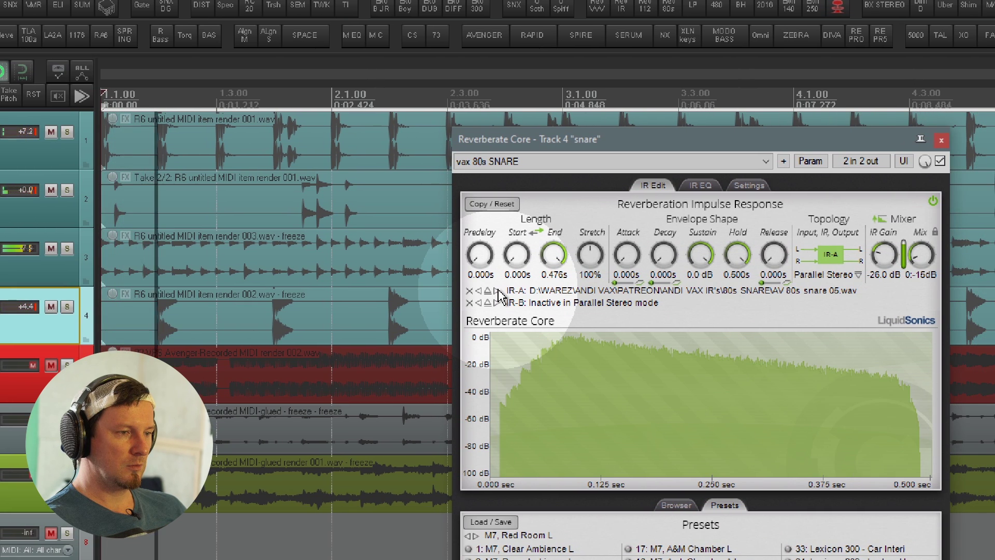
click(498, 291)
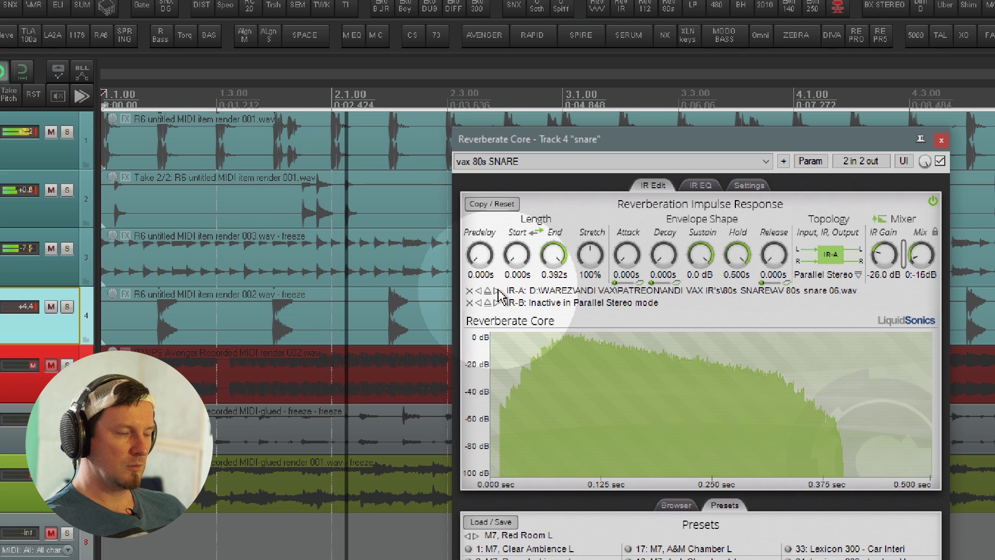
click(498, 291)
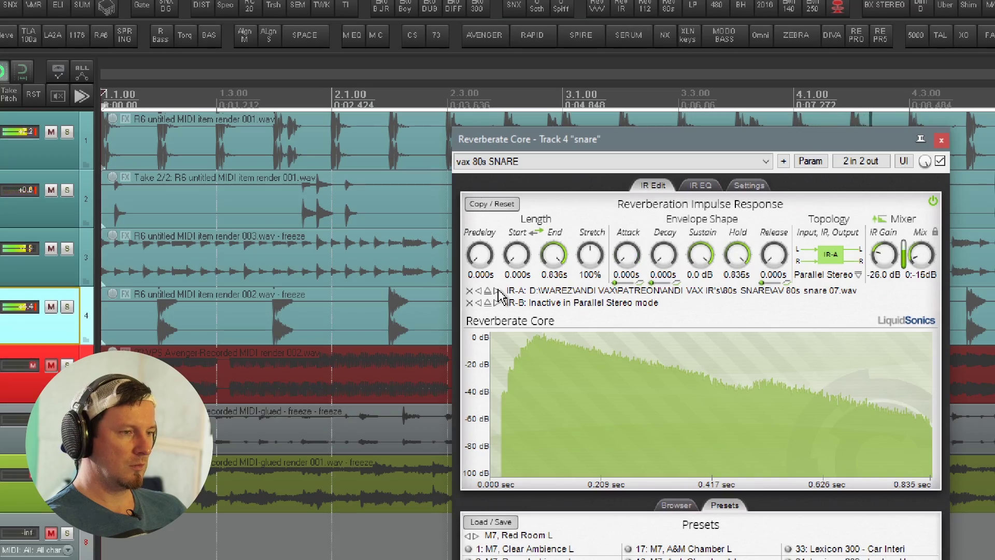
click(498, 291)
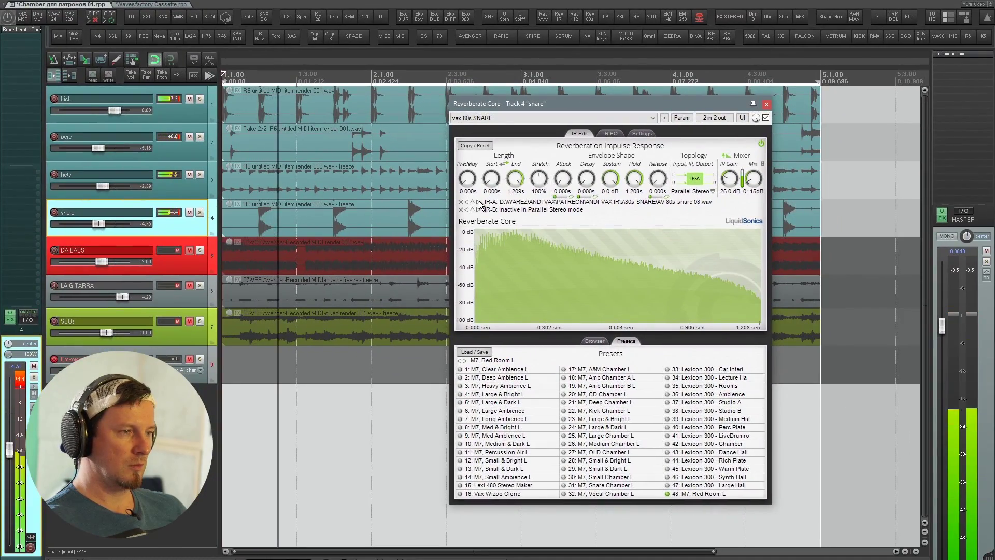
click(478, 202)
click(479, 201)
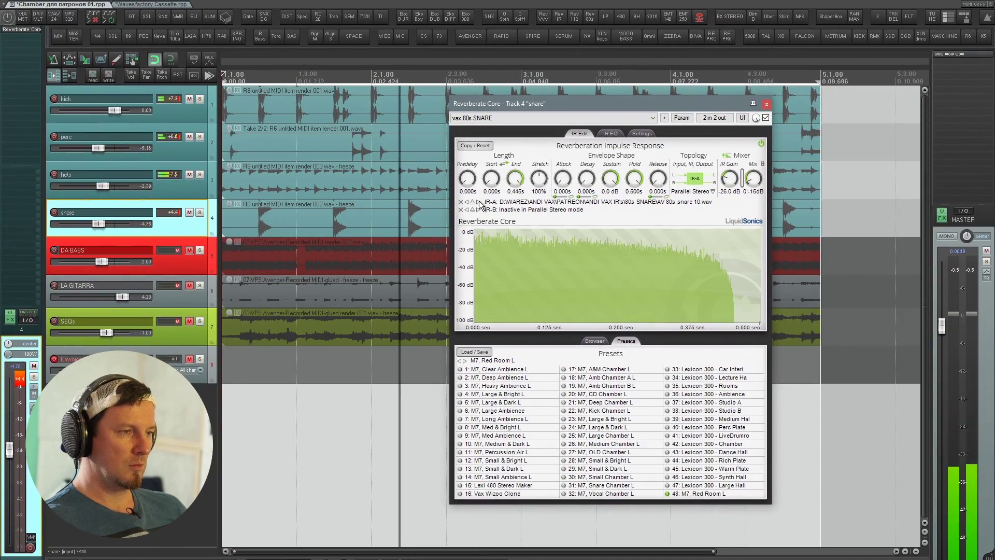
click(478, 202)
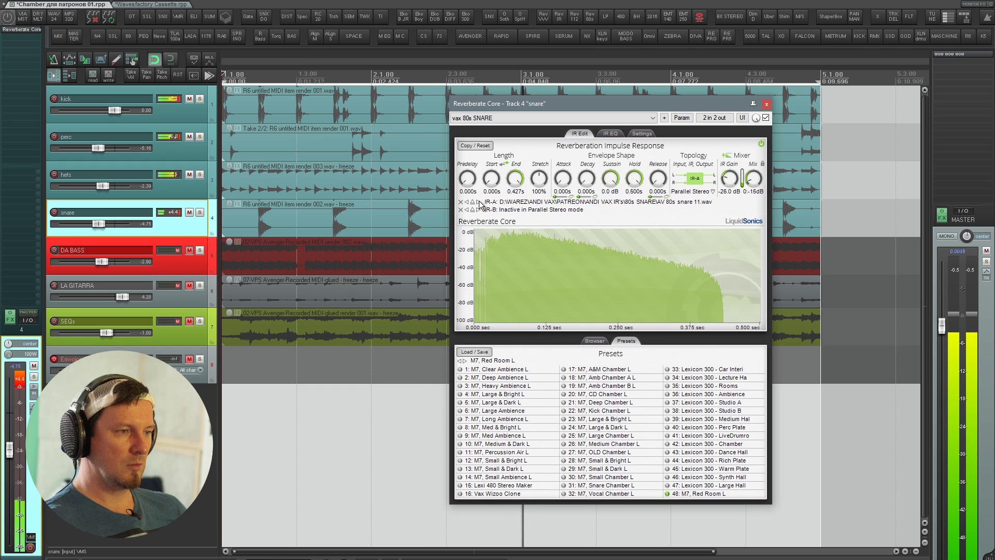
click(479, 202)
click(479, 202)
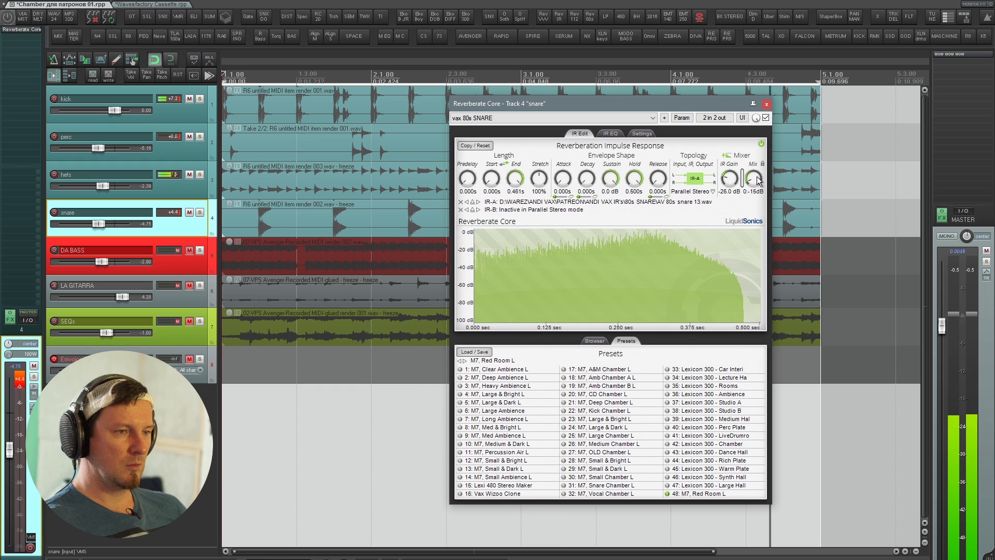
- Set the snare reverb's Stretch to 104% and Mix to 0:-10 dB while the drums play
drag(759, 180, 761, 174)
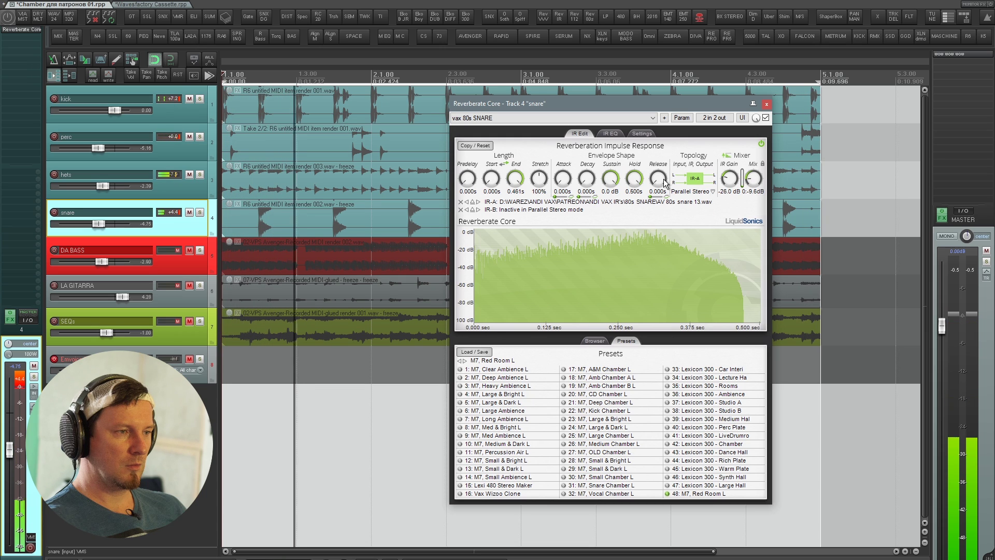
mouse_move(539, 178)
mouse_down()
mouse_move(545, 210)
mouse_move(545, 184)
mouse_up()
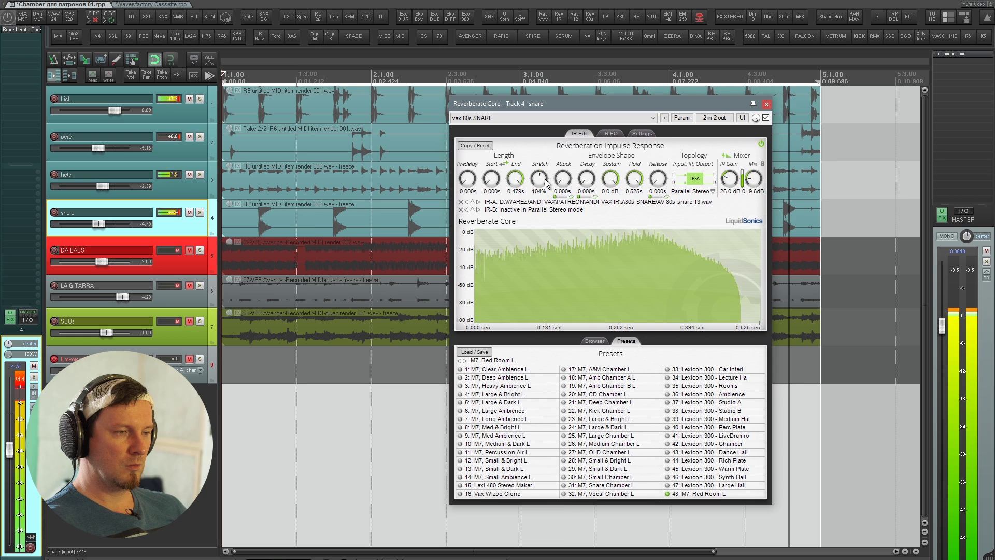
drag(759, 182, 758, 184)
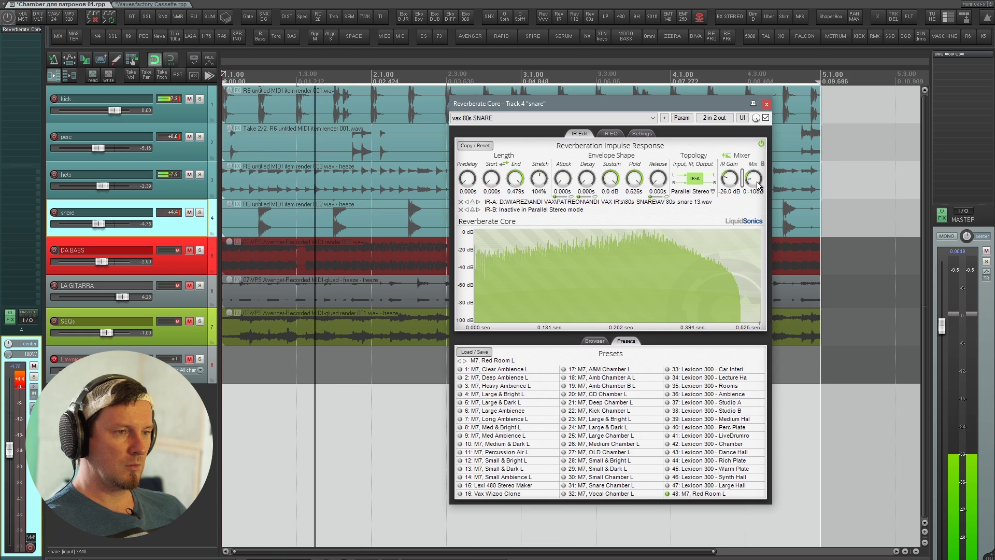
- Fine-tune the snare reverb to Mix 0:-10 dB and IR Gain -24.6 dB during playback, comparing it with the bypassed sound
key(space)
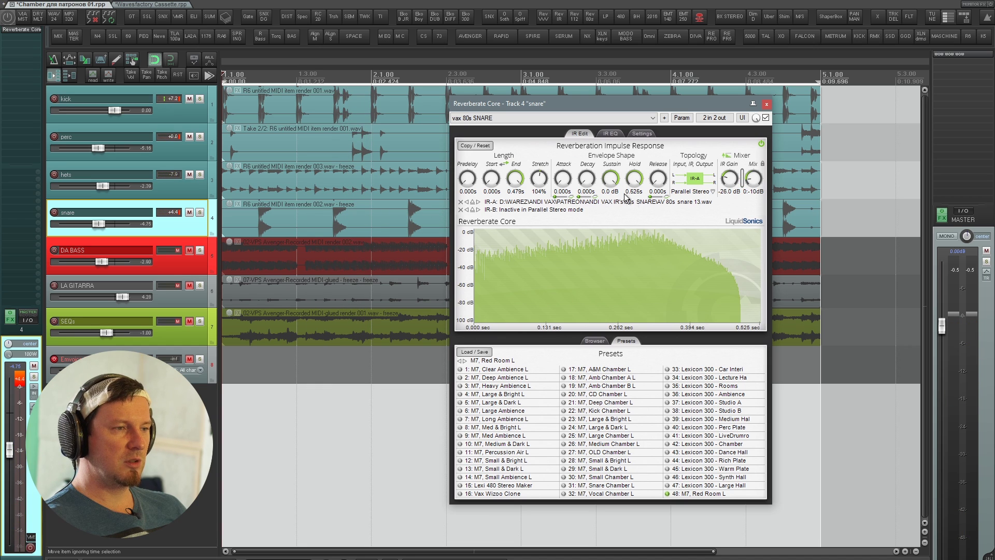
click(557, 182)
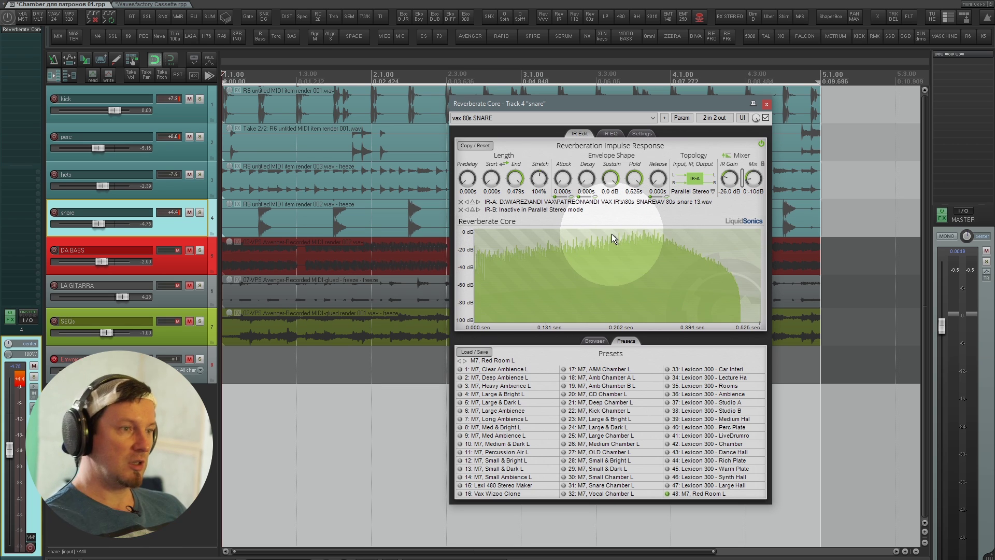
drag(755, 183, 756, 173)
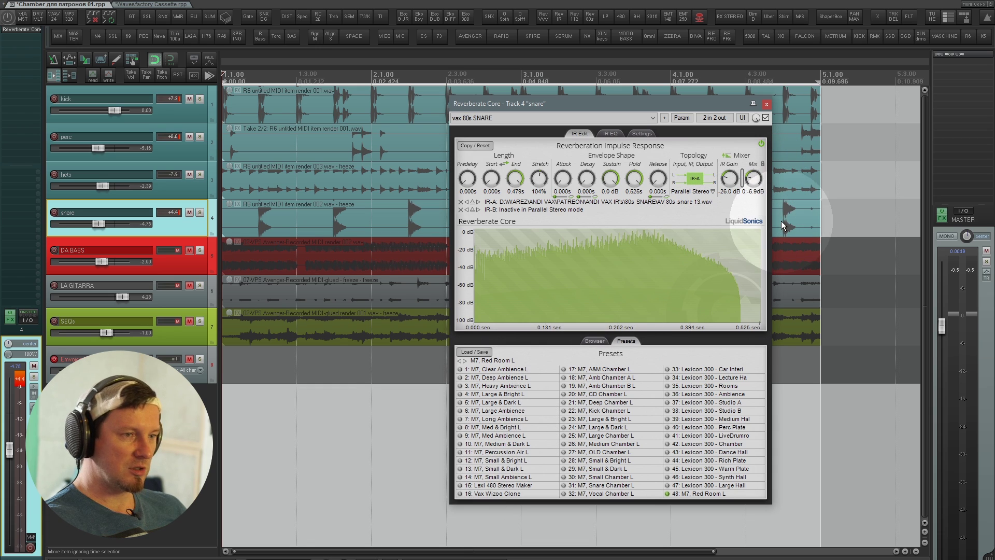
key(space)
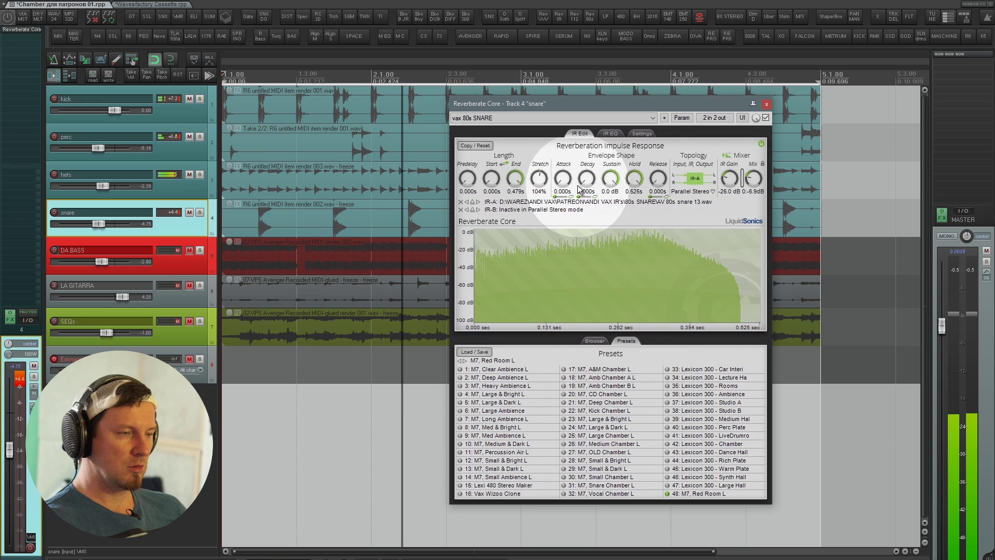
drag(757, 179, 757, 188)
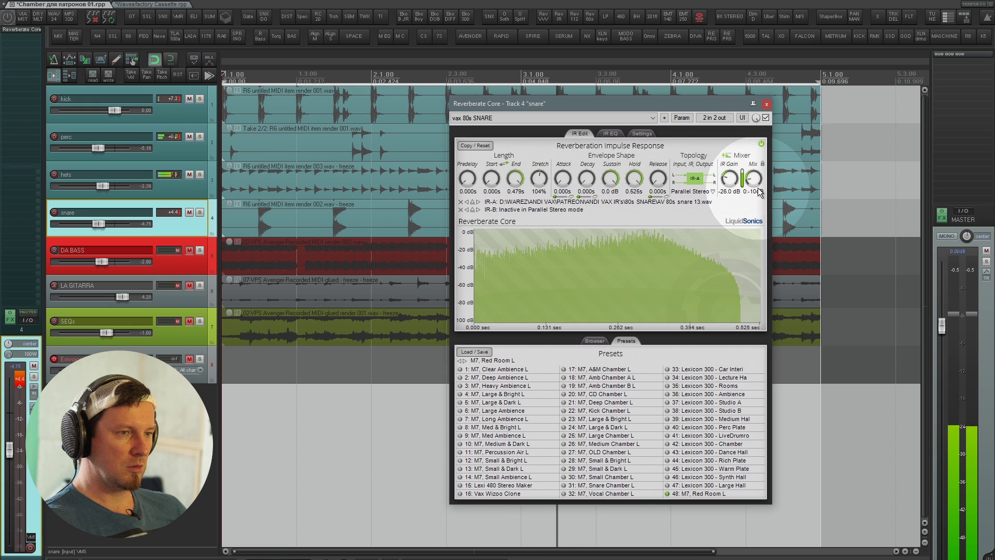
click(766, 118)
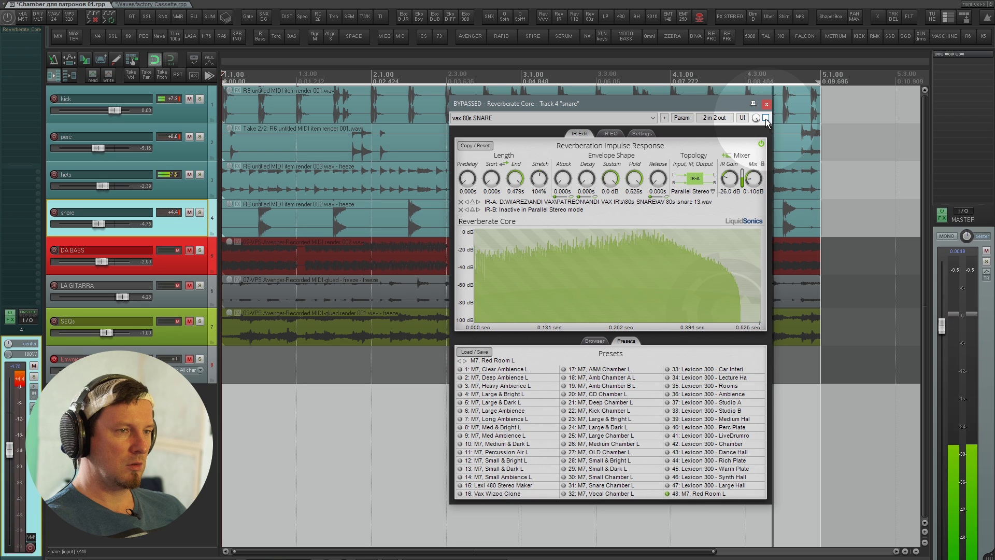
click(766, 118)
drag(734, 184, 734, 182)
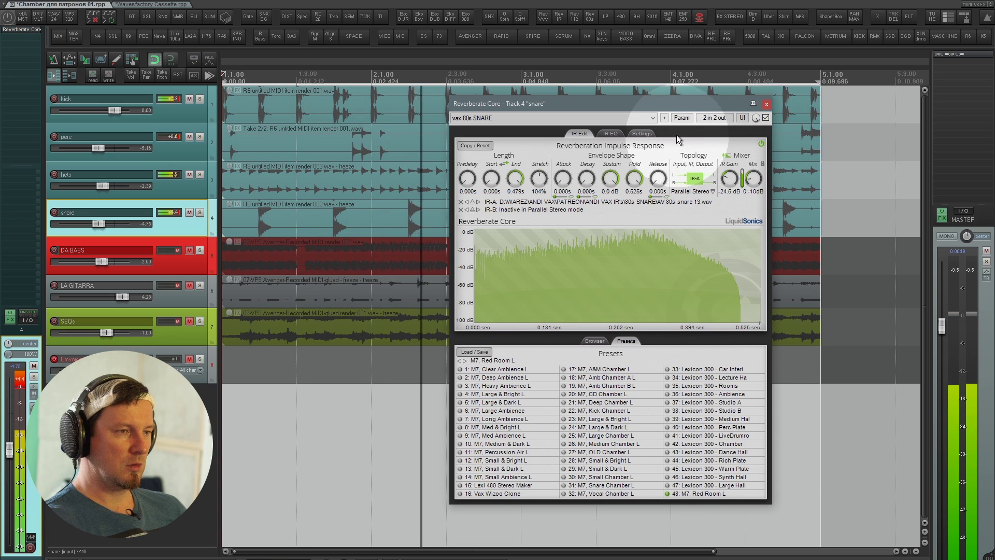
- Enable the IR EQ on the snare reverb and set band 4 to 1.9 dB at 6.1 kHz
click(611, 133)
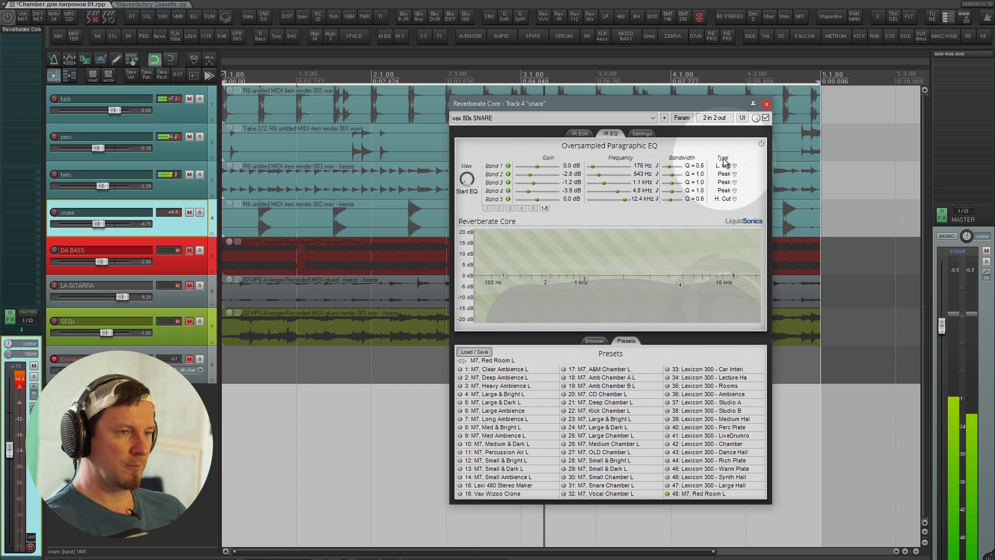
click(761, 143)
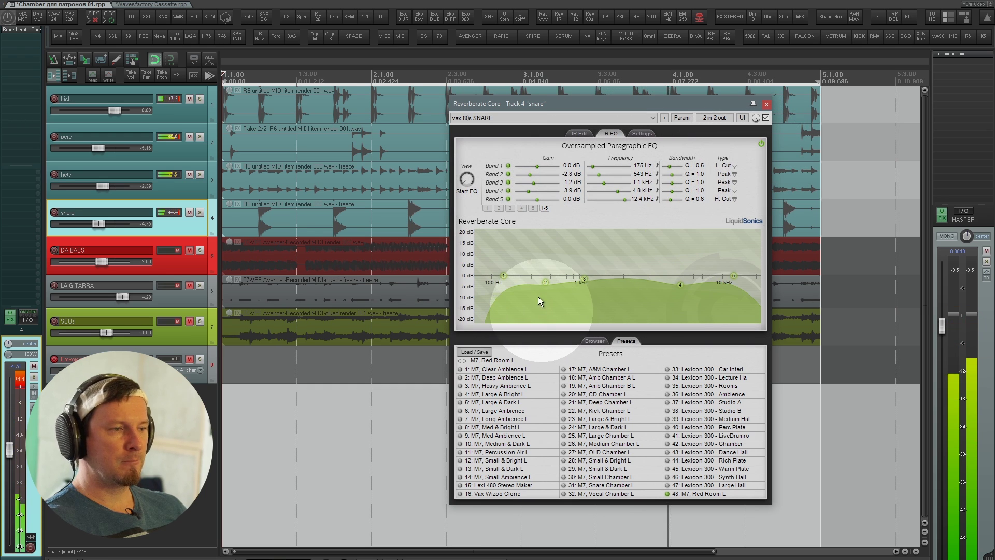
drag(681, 284, 694, 271)
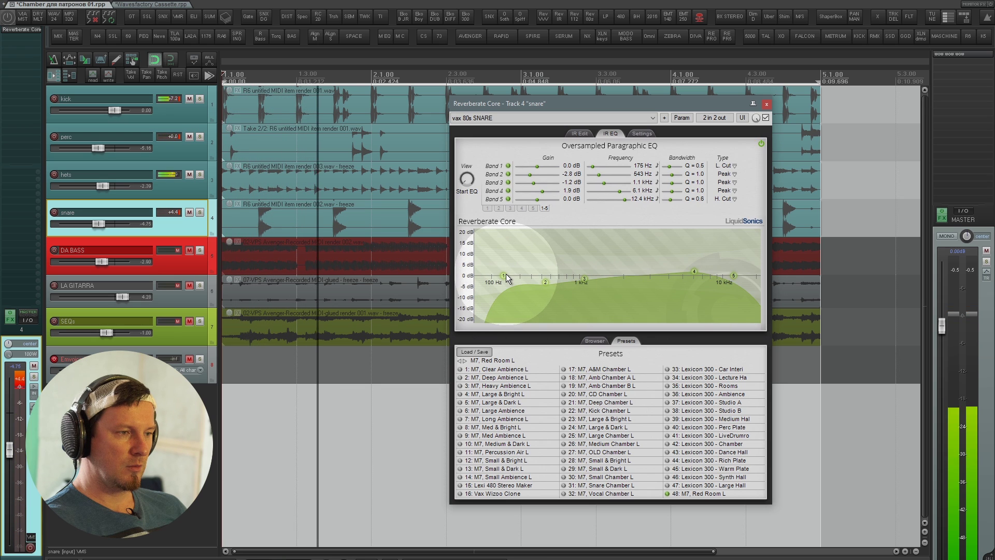
- Set EQ band 1 to 69 Hz, band 2 to -2.1 dB at 537 Hz, and band 3 to -1.7 dB at 1.6 kHz
drag(547, 282, 565, 265)
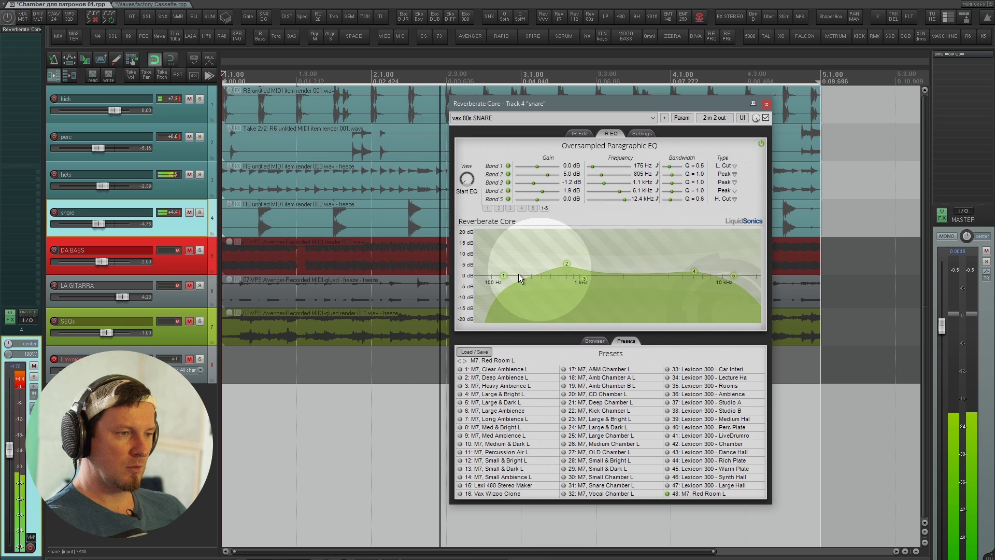
drag(505, 275, 484, 254)
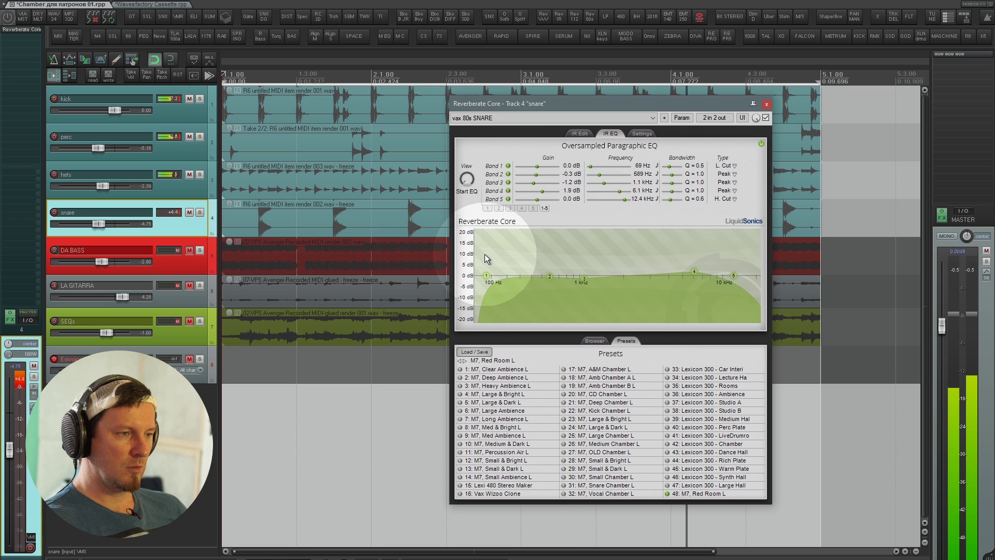
drag(549, 276, 608, 280)
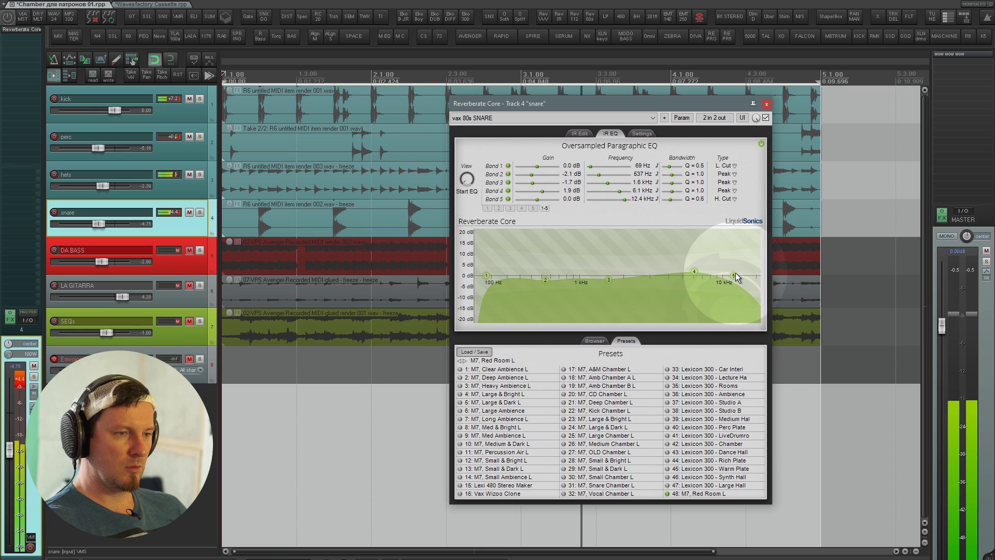
- Change EQ band 5 to H. Shelf with 4.1 dB at 9.7 kHz and close the snare reverb
mouse_move(734, 275)
mouse_down()
mouse_move(758, 273)
mouse_move(751, 250)
mouse_up()
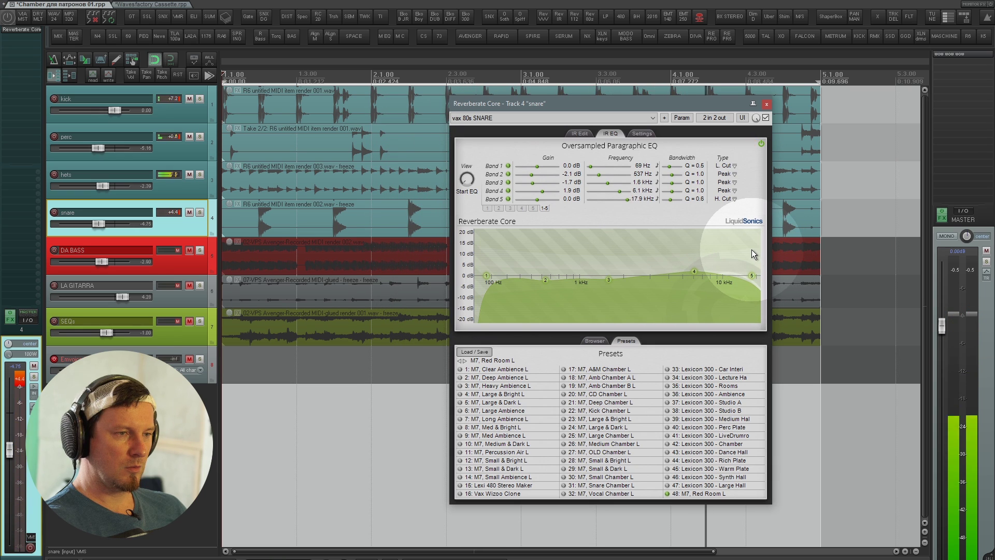
click(726, 199)
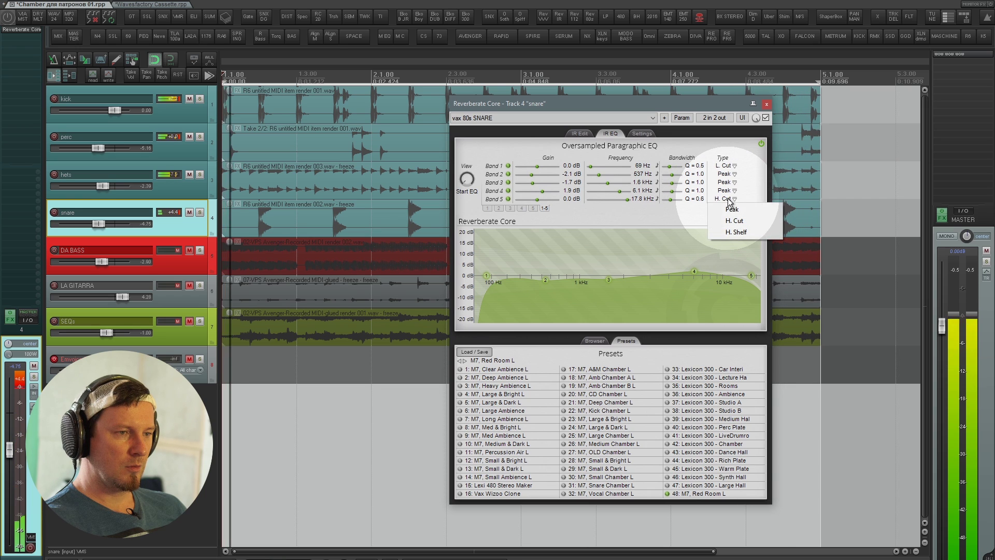
click(736, 232)
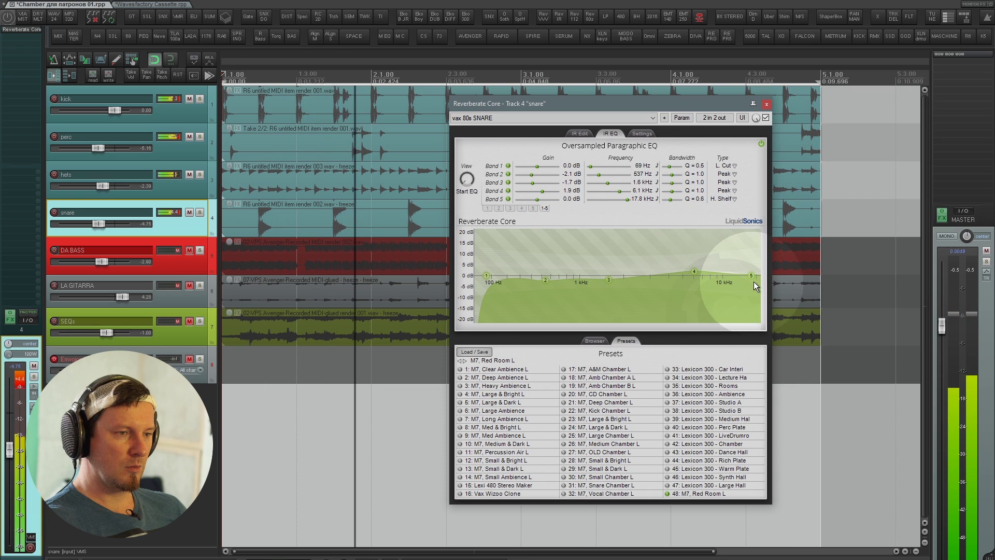
drag(752, 275, 721, 266)
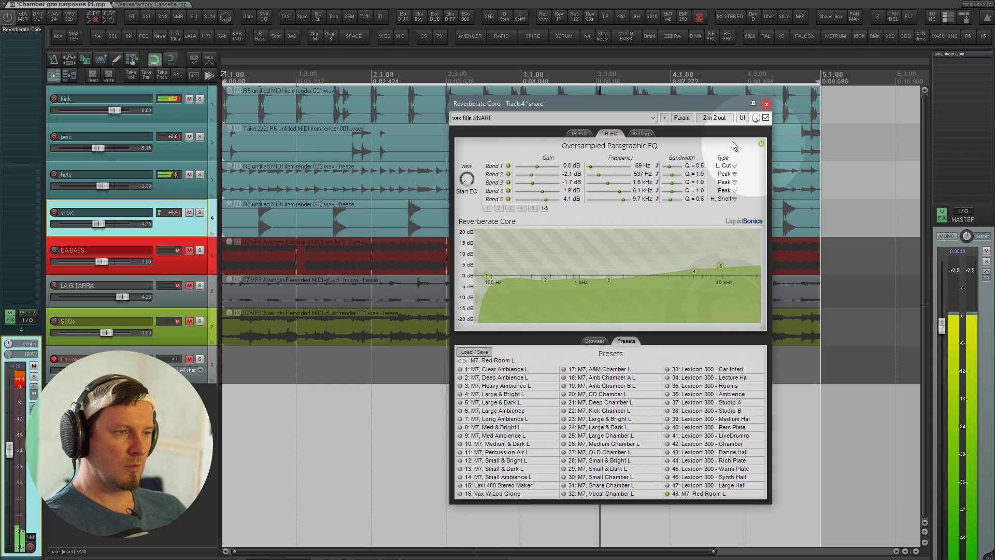
click(585, 132)
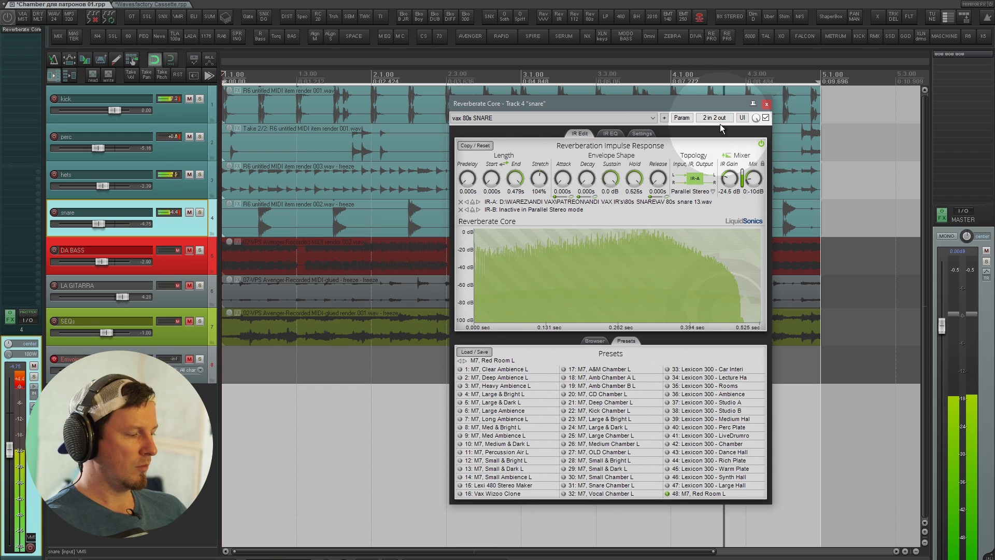
click(766, 104)
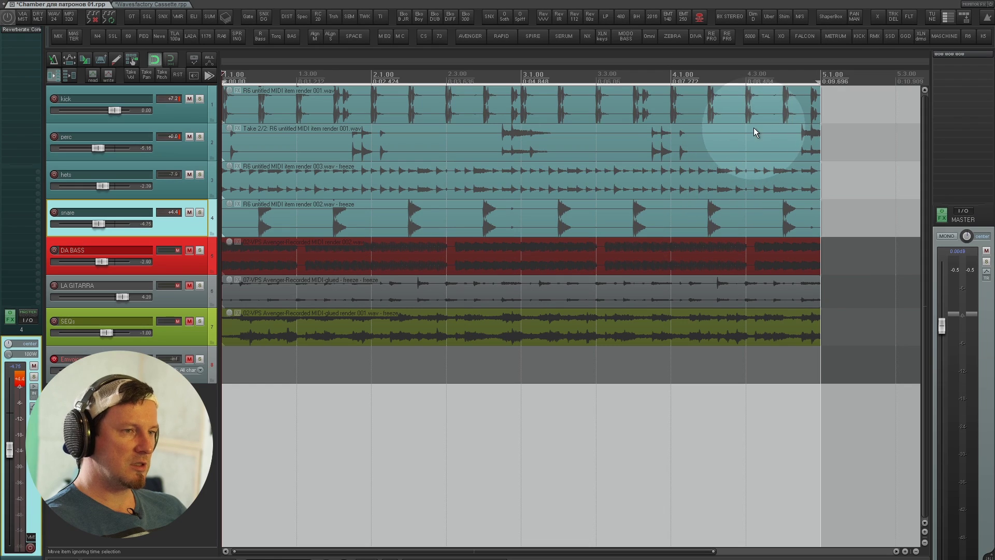
- Unmute the DA BASS track and play it first soloed, then together with the drums
key(Down)
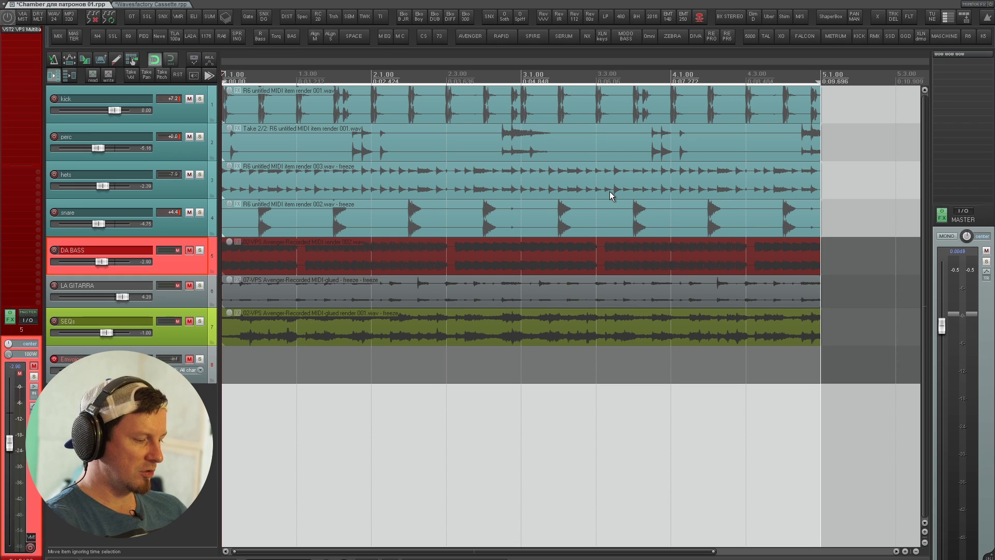
key(F5)
key(F6)
key(space)
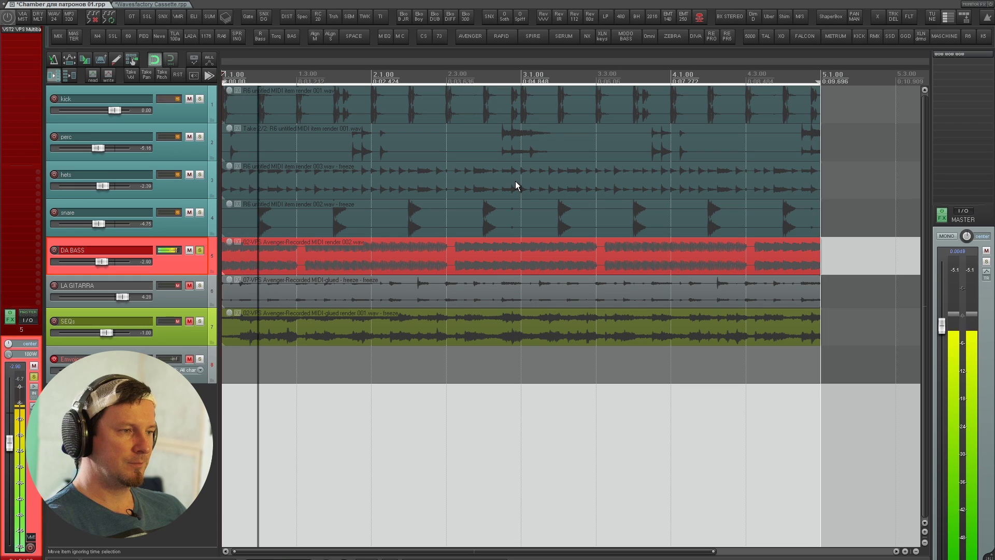
key(F6)
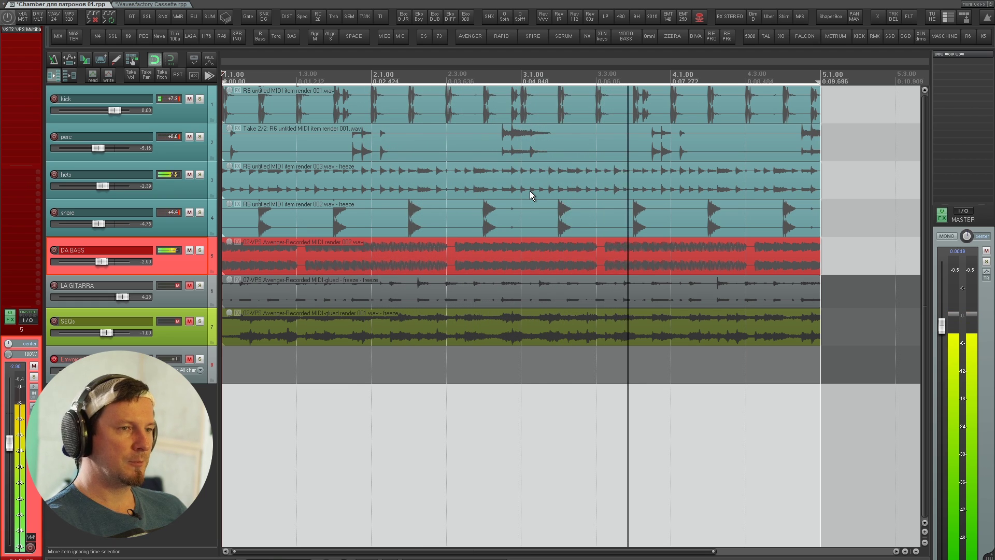
scroll(530, 191, up, 1)
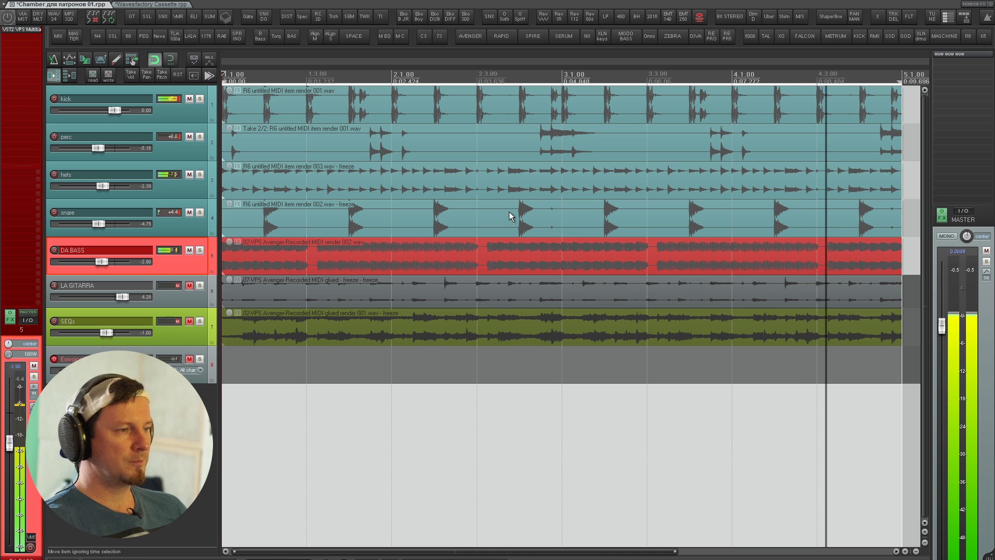
key(space)
- Solo DA BASS, add Reverberate Core with vax CHAMBER, and set Stretch to 50% and Mix to 0:-8.2 dB
key(F6)
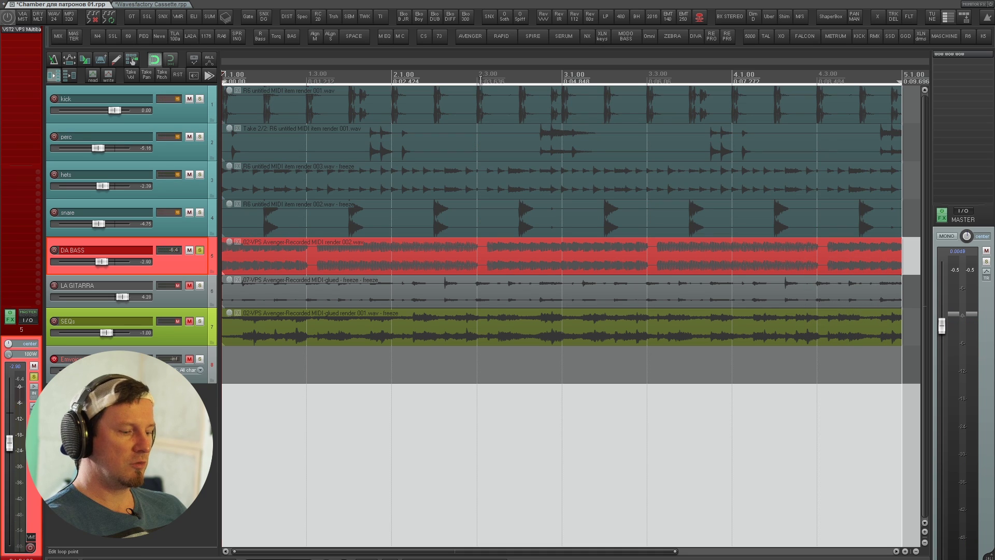
click(559, 16)
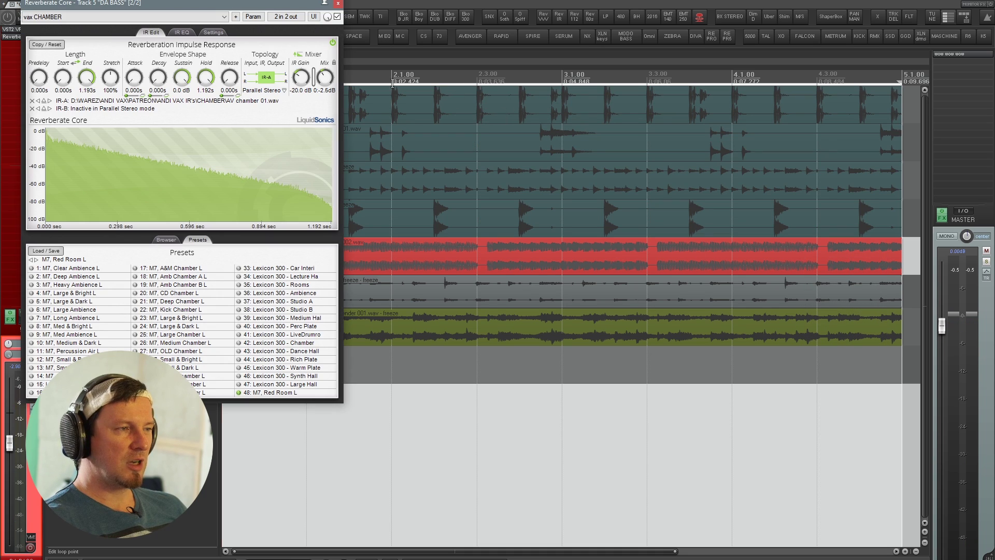
drag(276, 4, 503, 97)
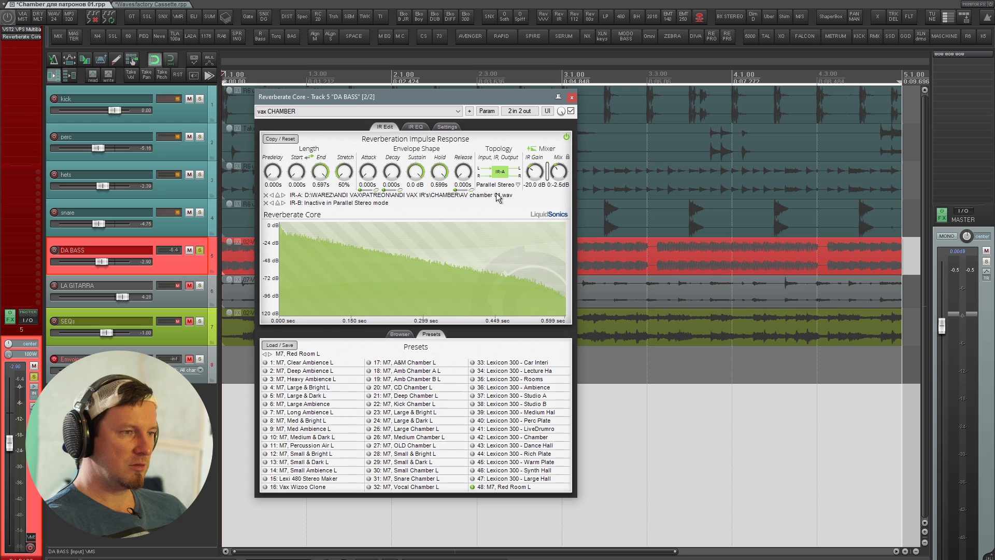
key(space)
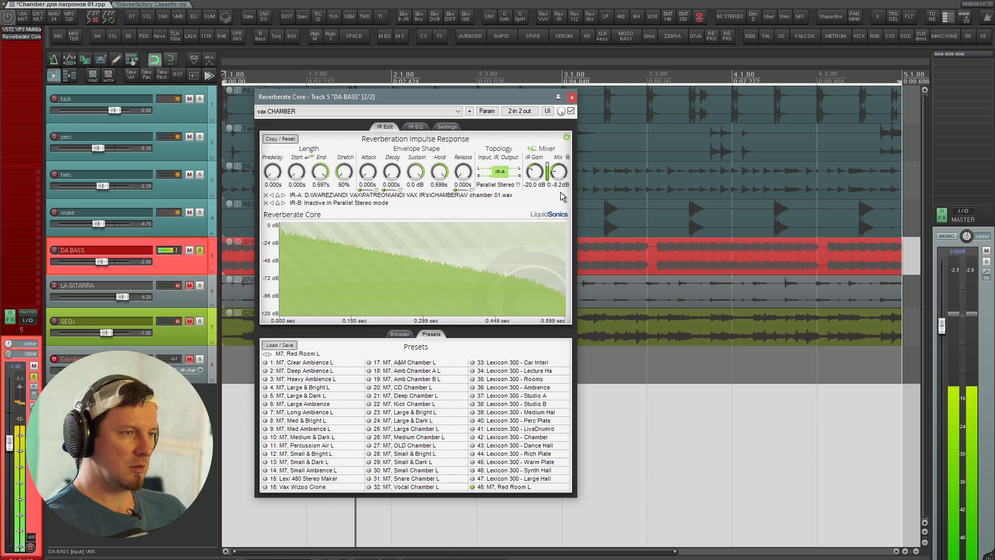
key(space)
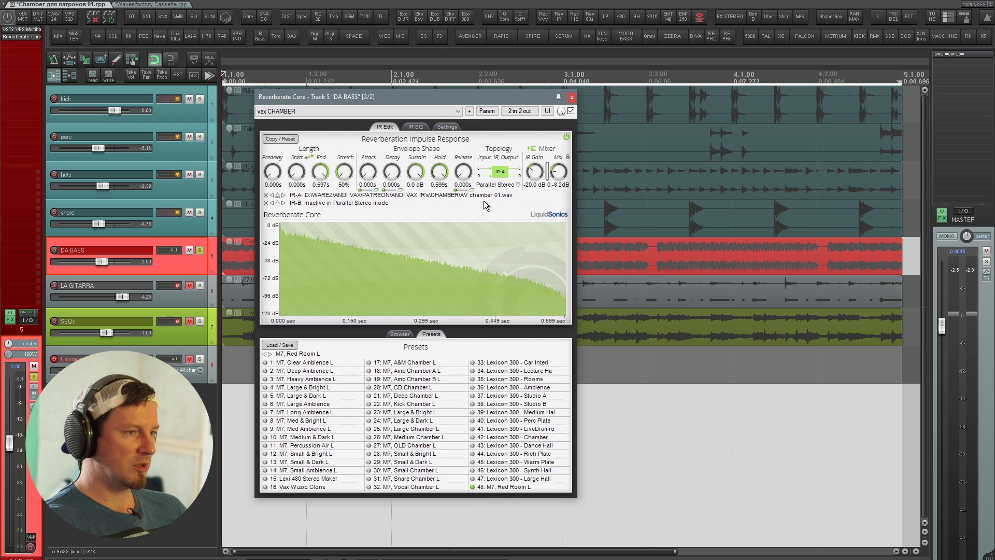
- Play the soloed bass, set its reverb Mix to 0:-8.4 dB, then close the reverb and unsolo the track
key(space)
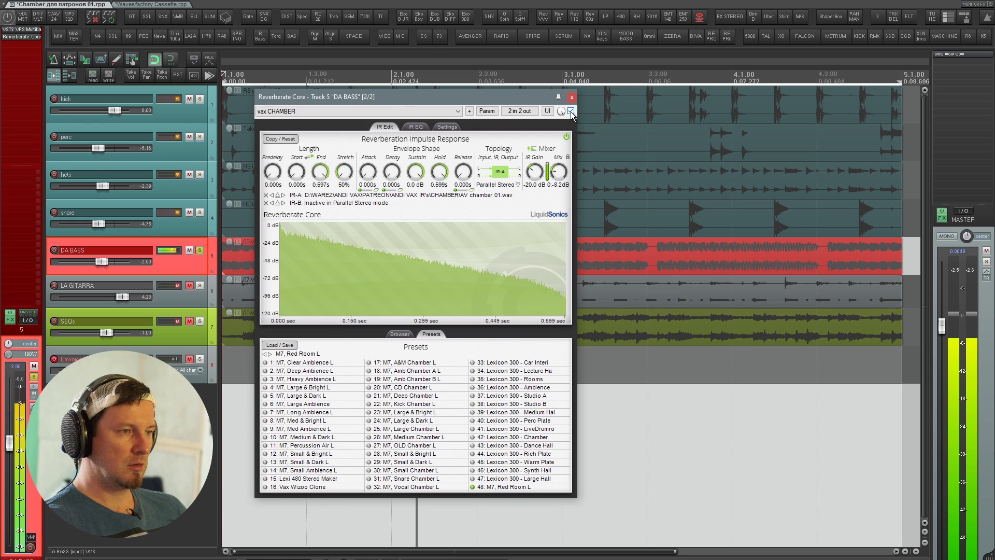
drag(561, 169, 561, 172)
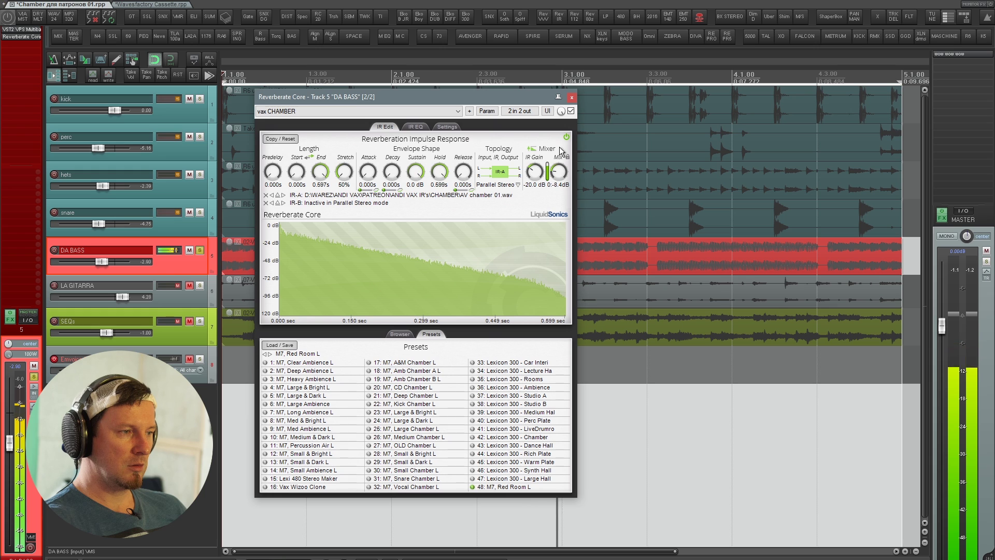
click(572, 98)
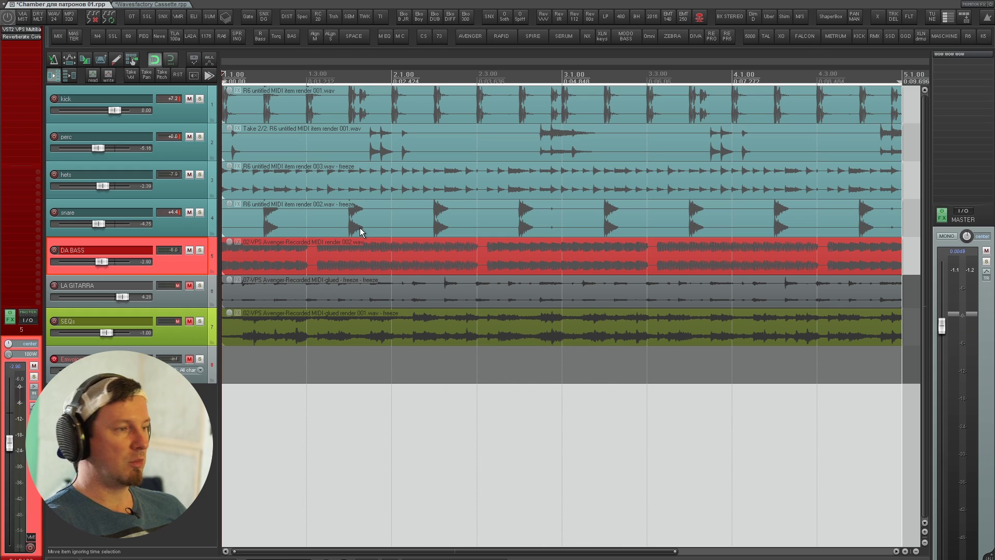
- Play the bass with the drums, set its reverb Mix to 0:-5.7 dB, compare it bypassed, and close the reverb
key(space)
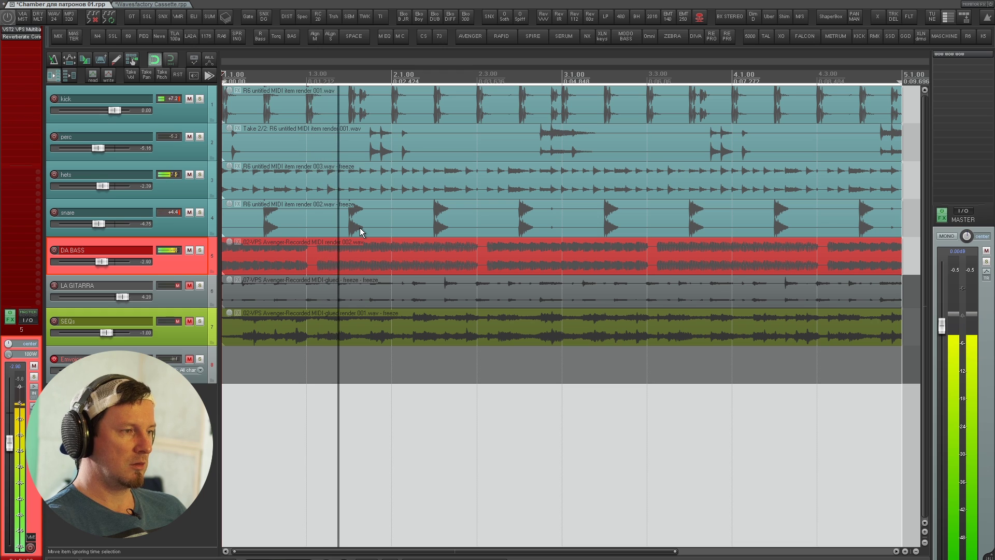
key(alt+f)
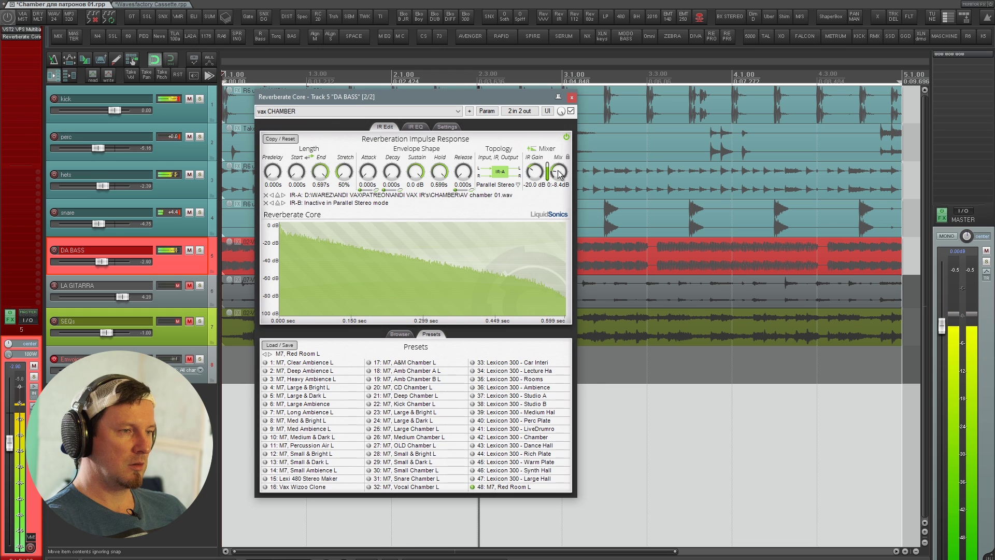
drag(560, 139, 560, 166)
click(571, 111)
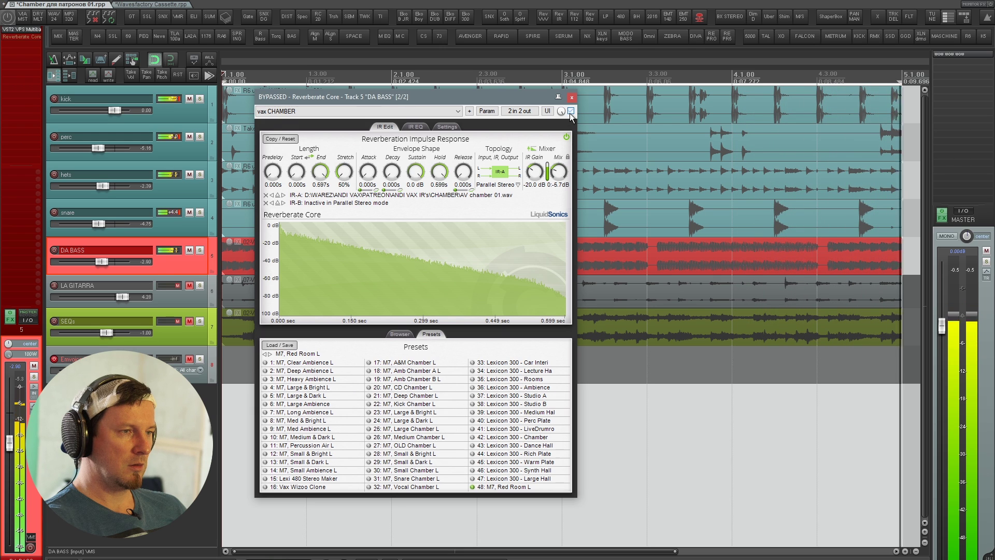
click(572, 98)
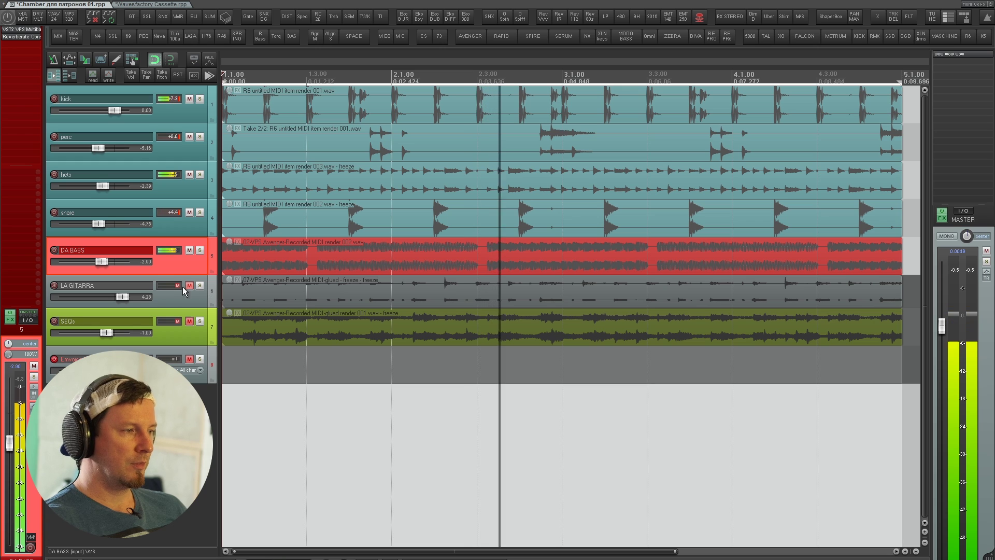
- Stop playback, select and unmute the LA GITARRA track, and play it soloed
key(space)
click(145, 287)
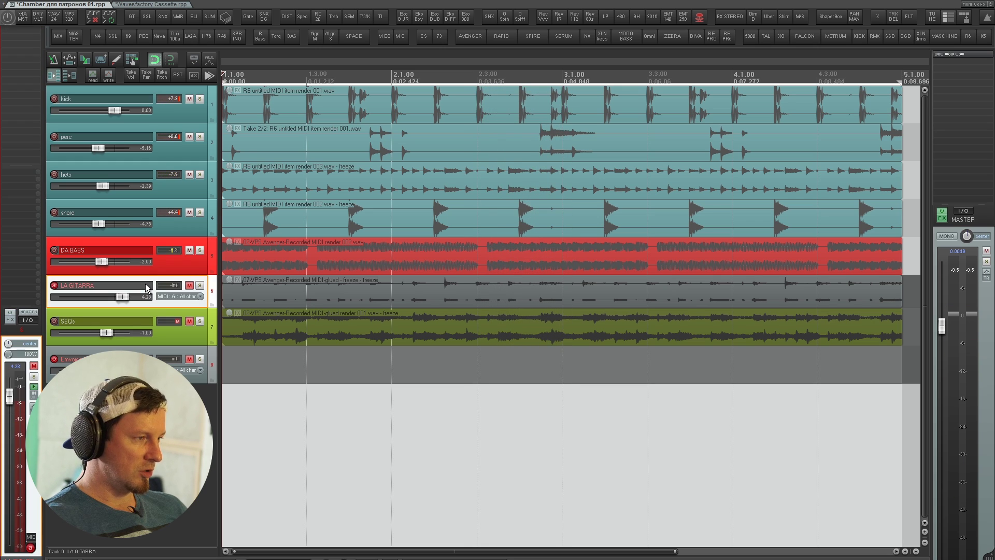
click(236, 279)
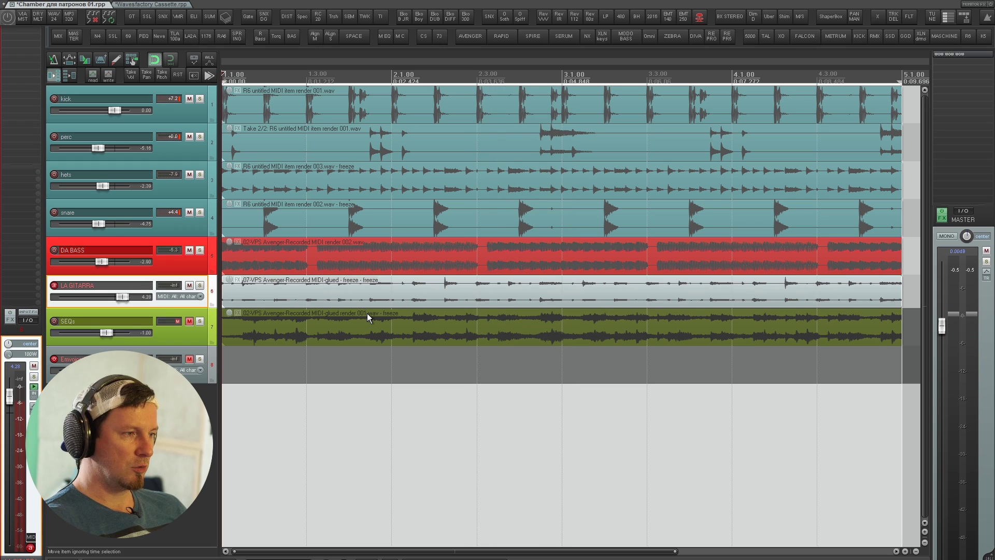
key(F6)
key(space)
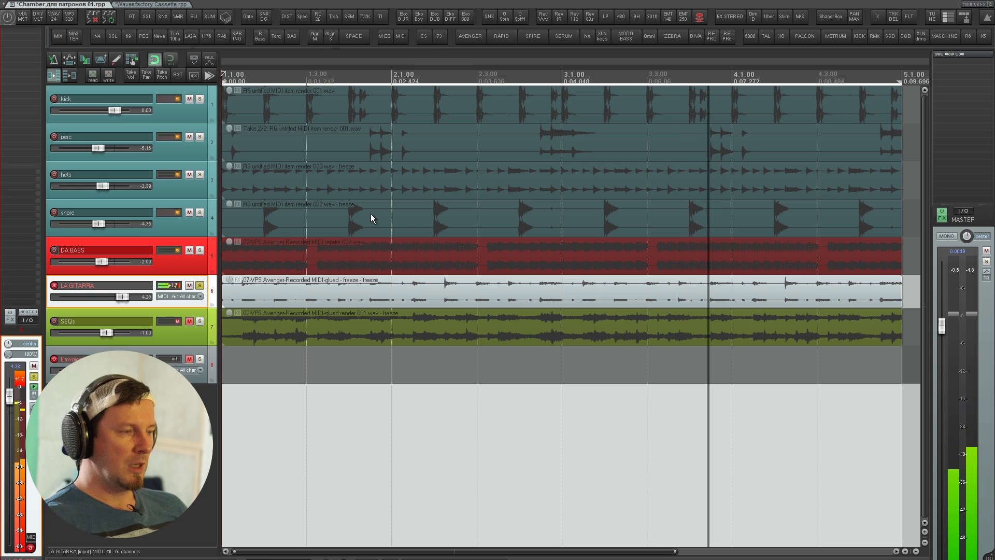
key(space)
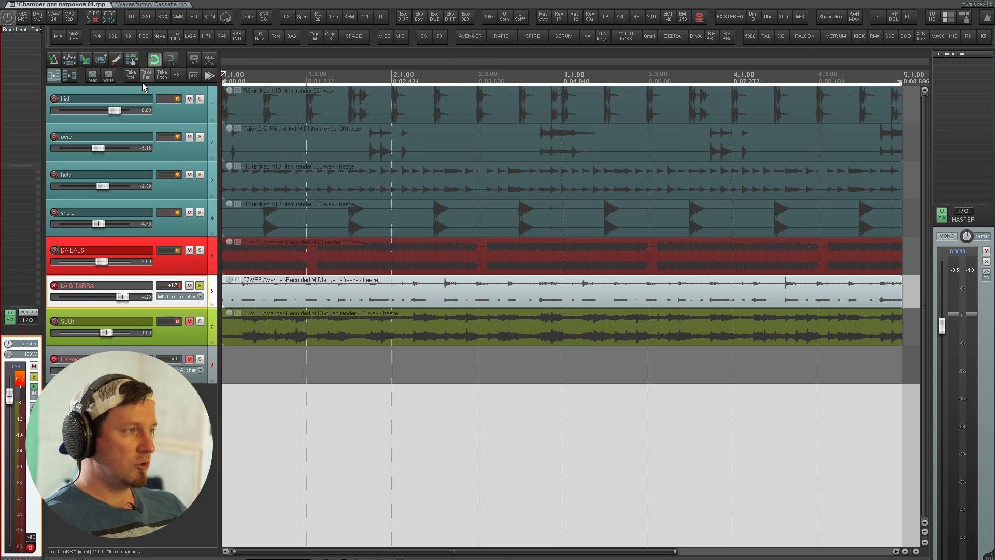
- Add Reverberate Core with the vax CHAMBER preset to LA GITARRA, set Stretch to 50%, and start playback
click(27, 29)
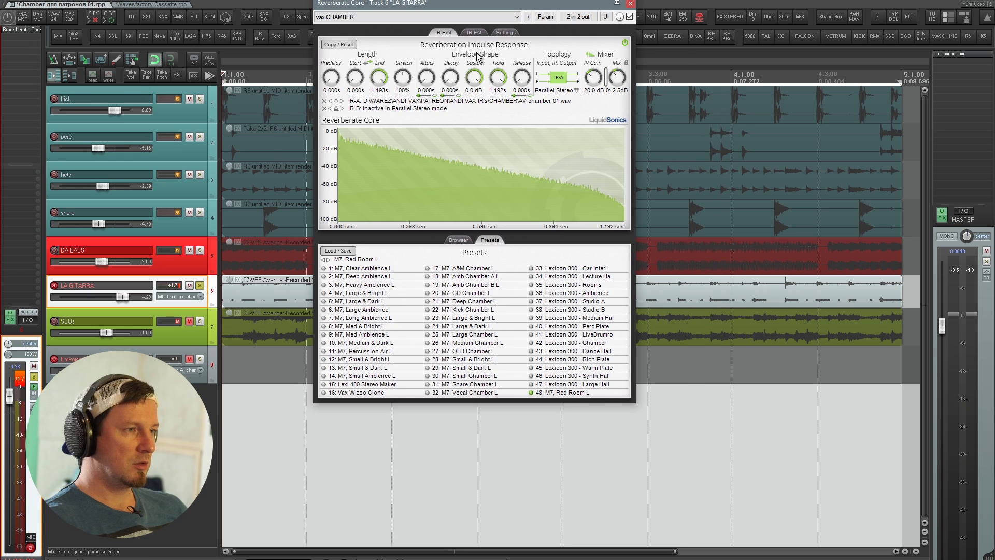
drag(481, 3, 526, 50)
drag(454, 128, 450, 136)
key(space)
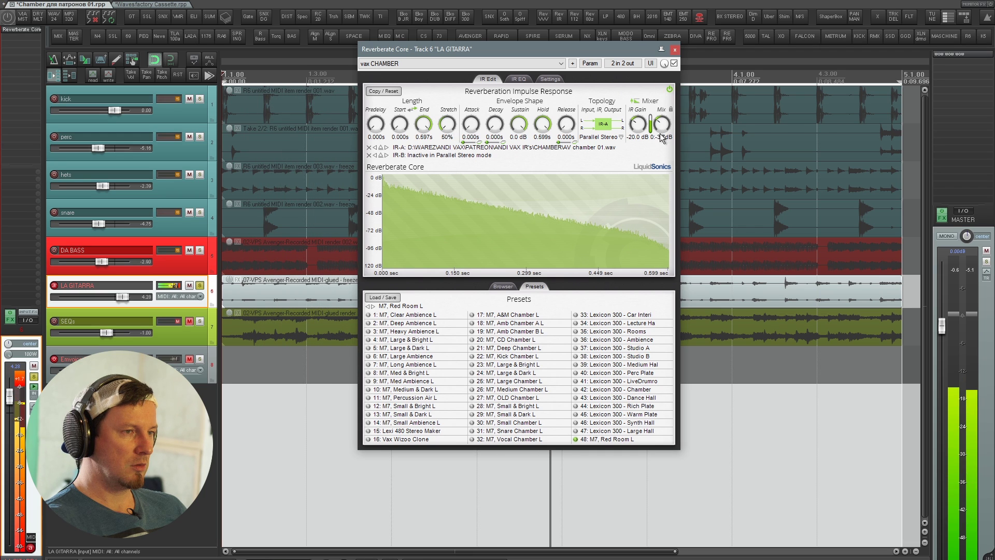
- Load the AV chamber 03 impulse on the guitar reverb and set IR Gain to -12.0 dB and Mix to 0:-3.9 dB
click(387, 148)
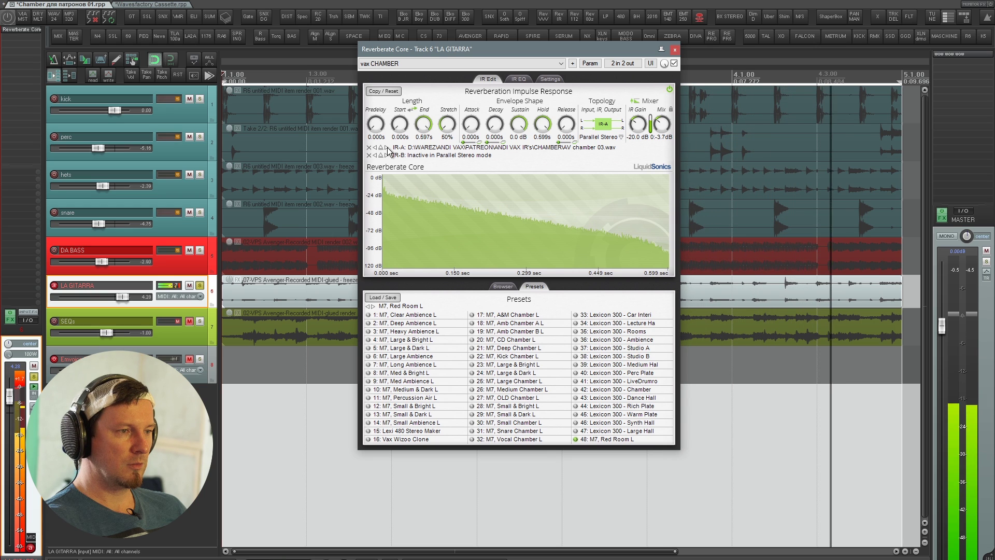
drag(664, 127, 666, 121)
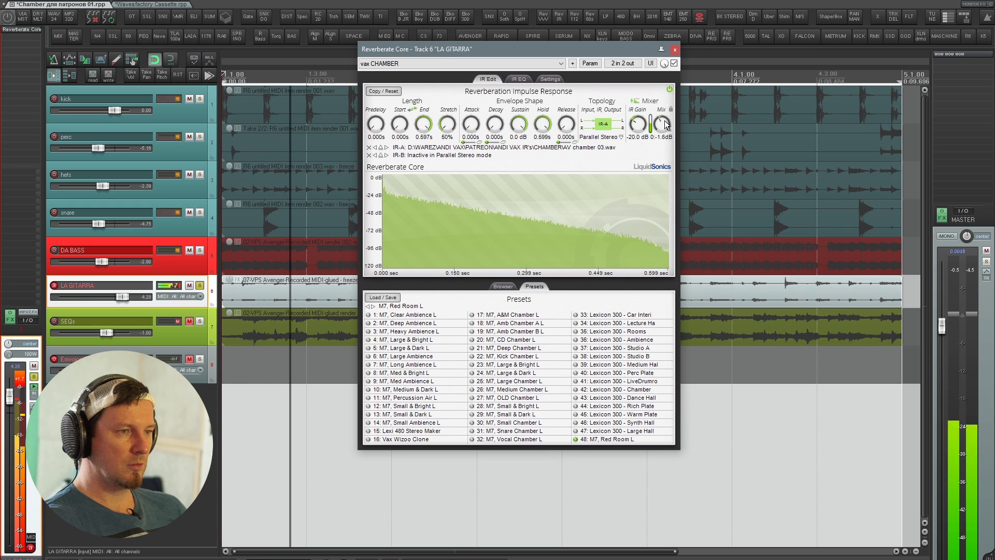
click(674, 63)
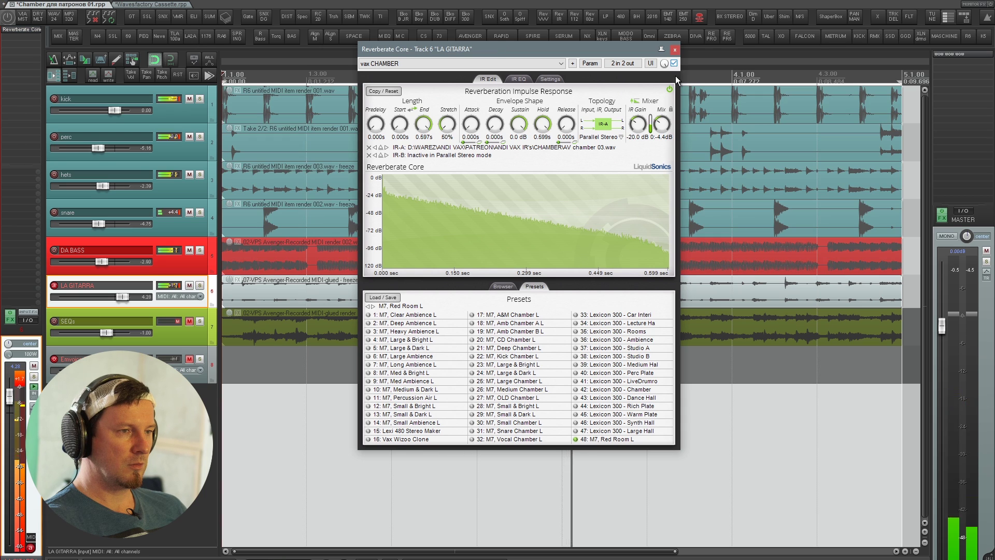
drag(652, 120, 648, 129)
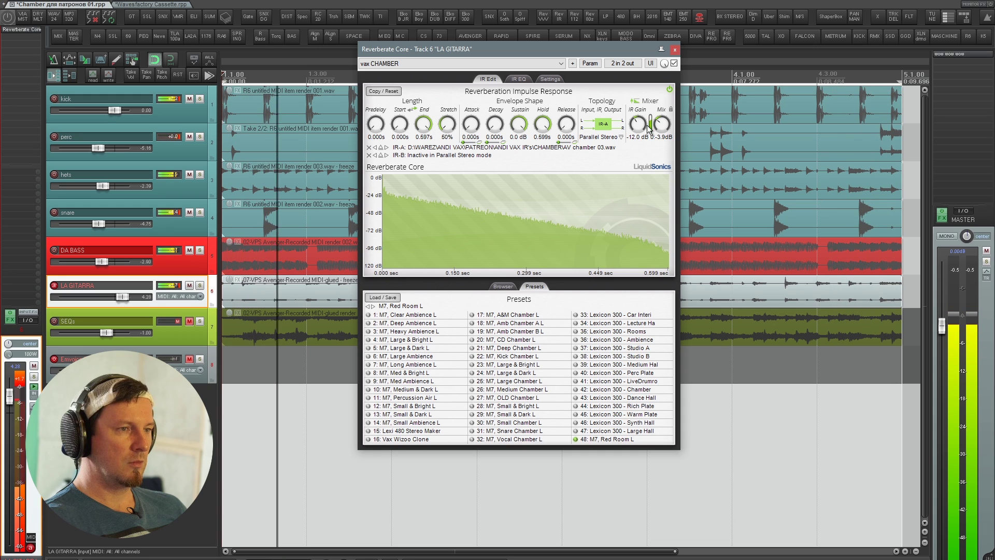
- Compare the soloed guitar with its reverb bypassed and active, then close the reverb
click(675, 63)
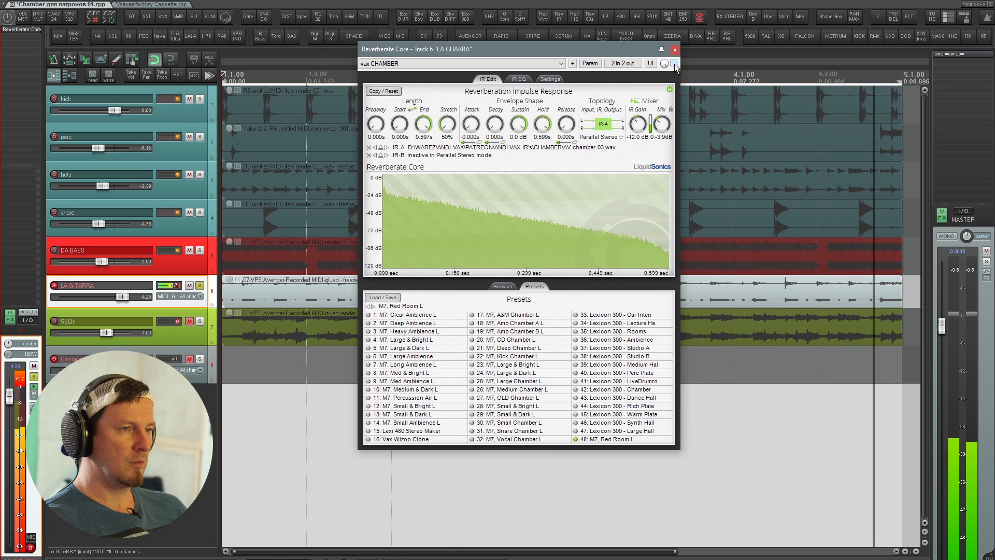
click(675, 63)
key(Escape)
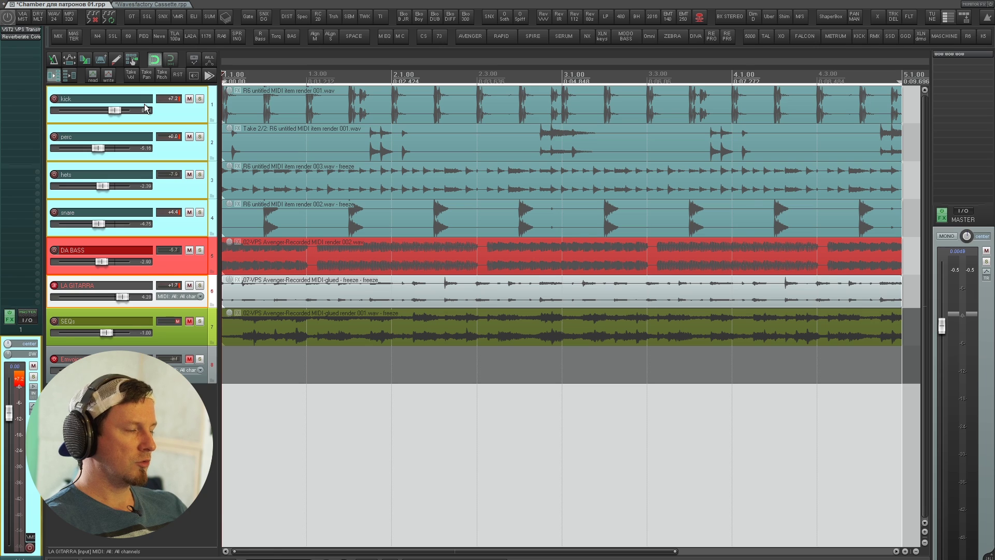
- Select the tracks from kick to LA GITARRA, show the mixer, and bypass every effect matching "core" on them
key(ctrl+m)
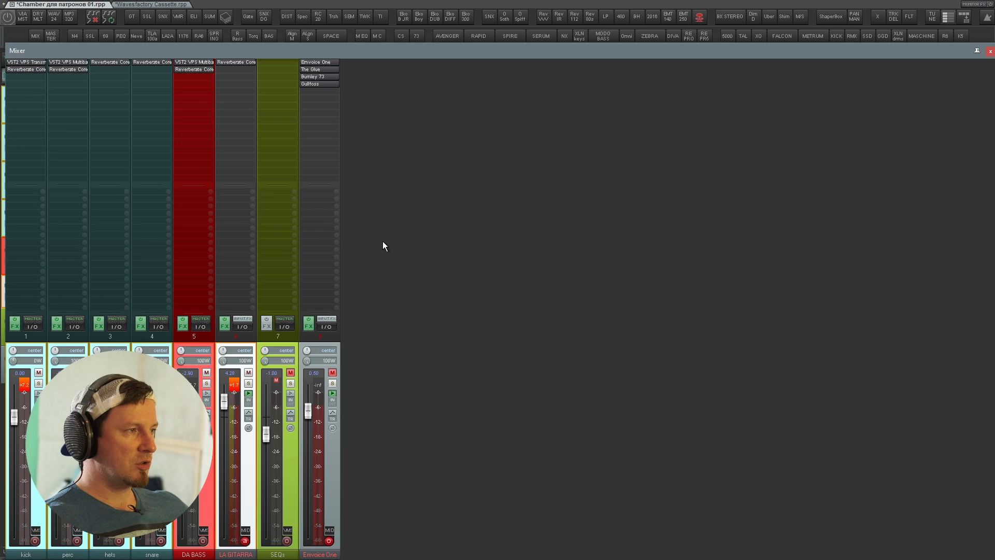
text(b)
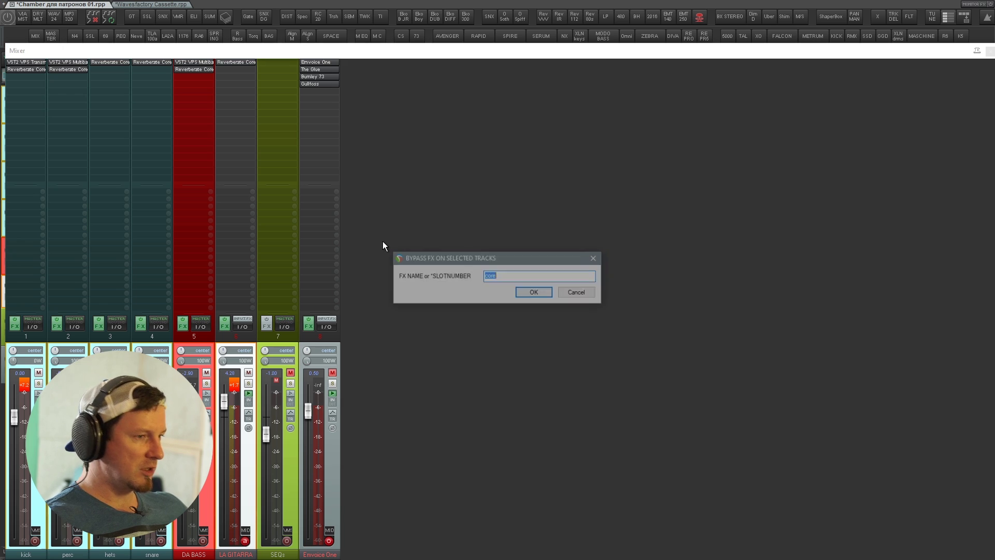
text(core)
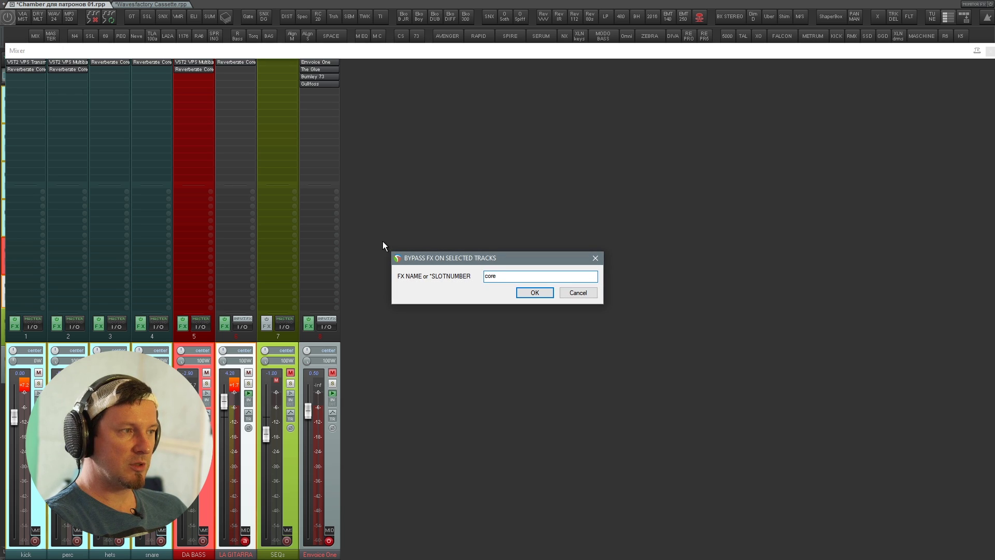
key(Return)
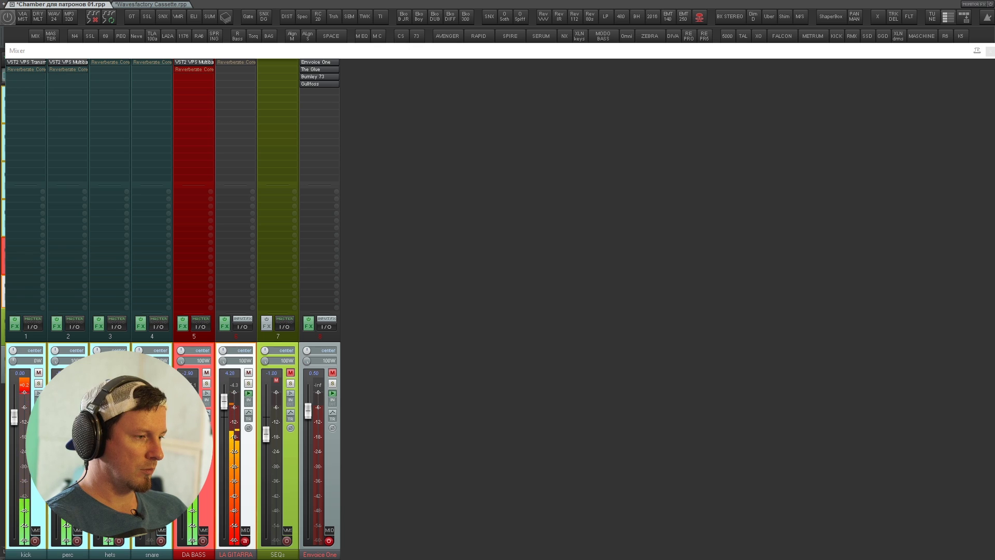
- Toggle the "core" reverbs on the selected tracks repeatedly during playback, leave them active, and hide the mixer
key(b)
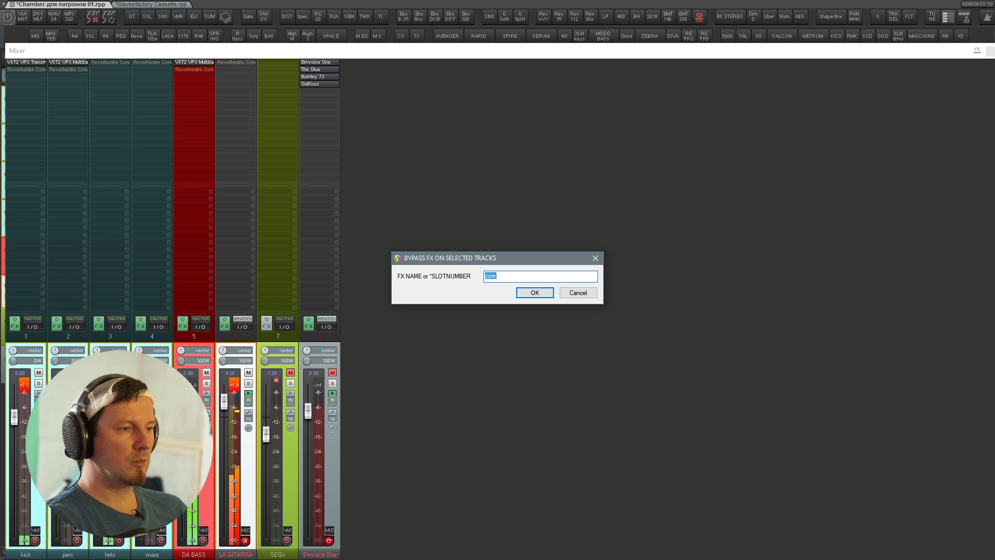
key(Return)
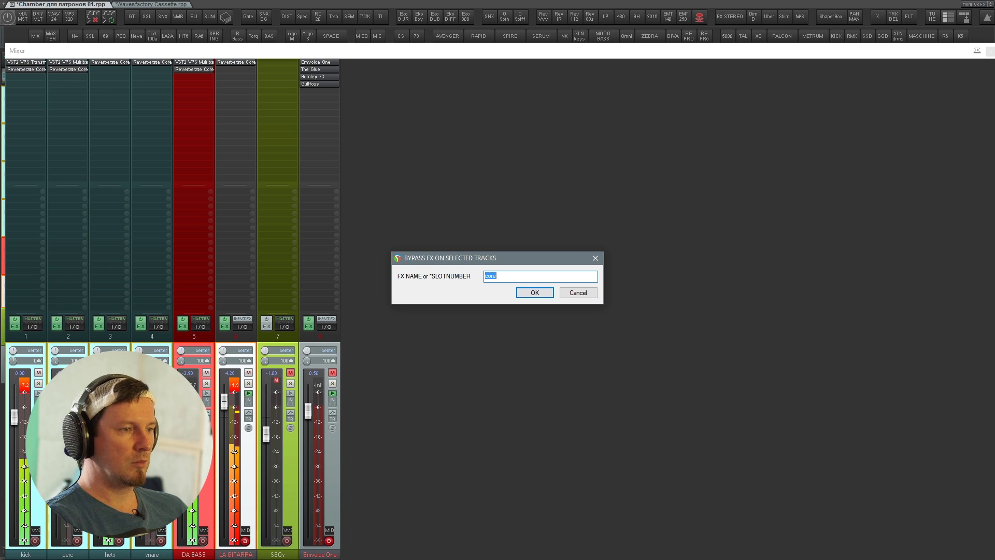
key(Return)
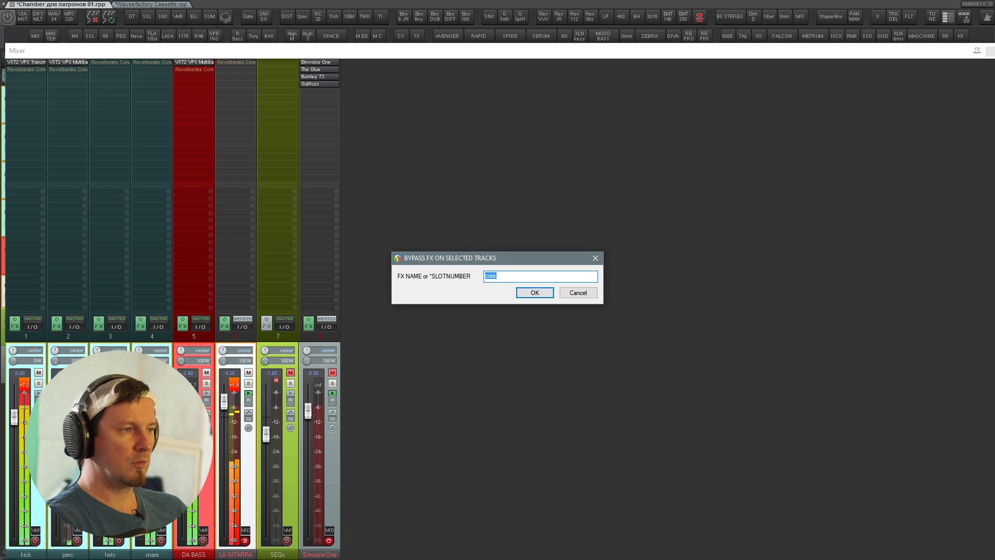
key(Return)
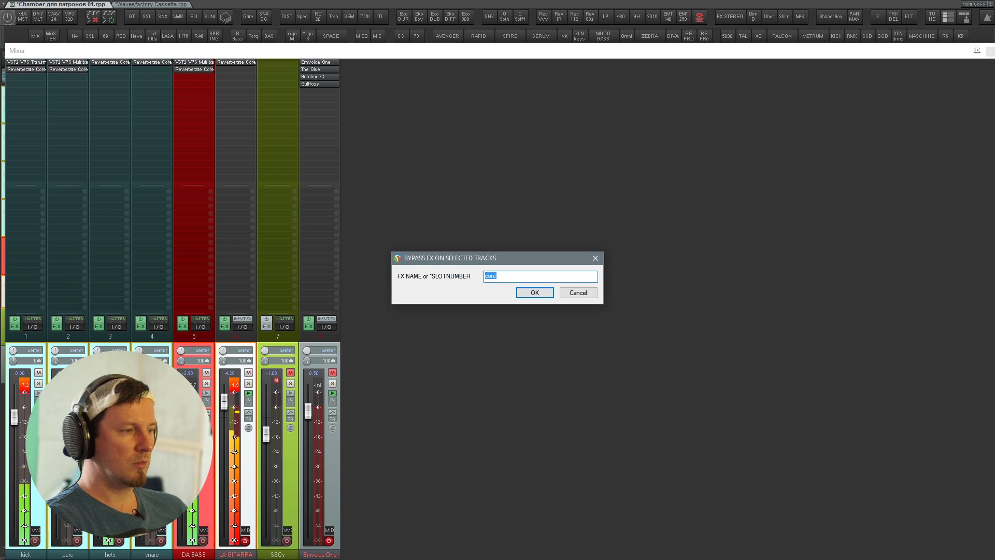
key(Return)
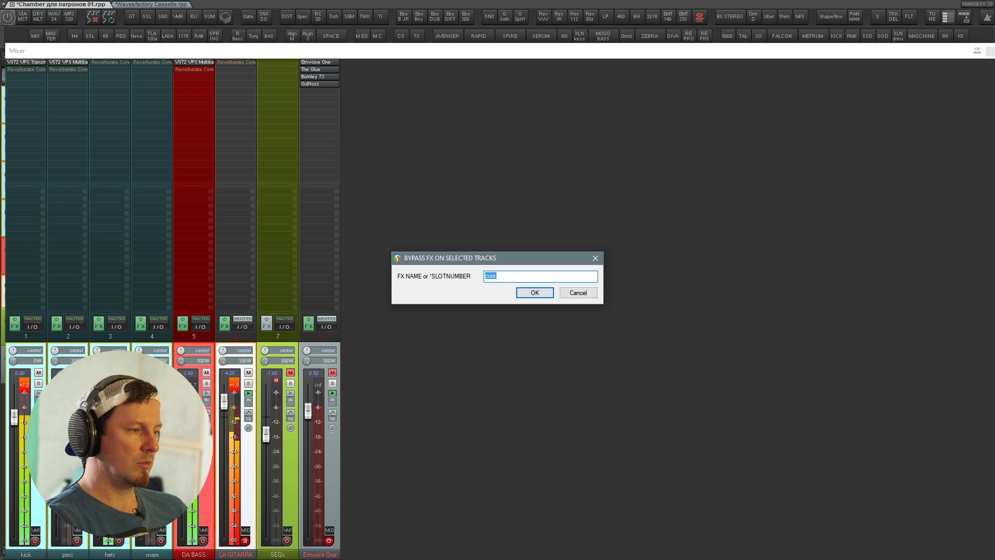
key(Return)
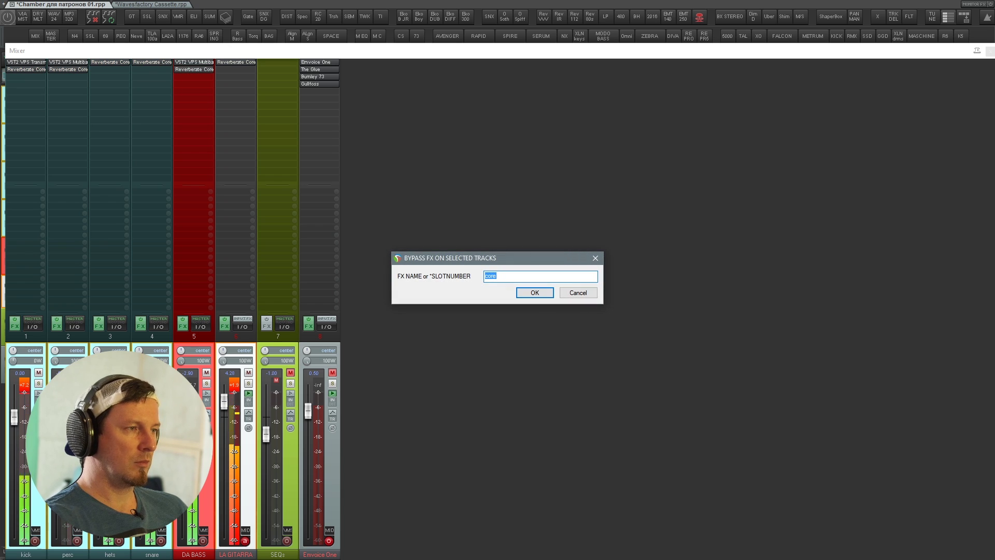
click(579, 293)
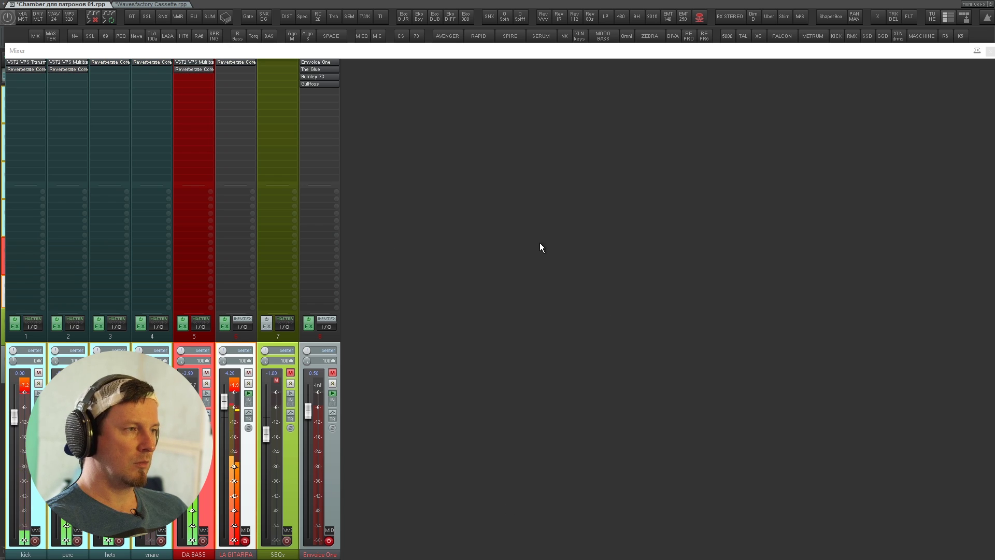
key(ctrl+m)
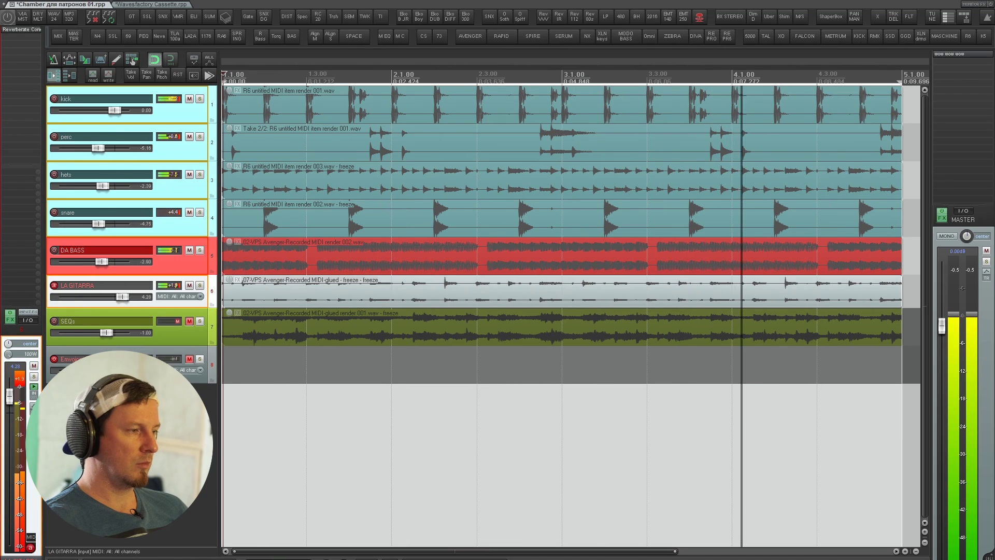
- Unmute the Emvoice One track and play it first with the mix, then soloed
click(238, 365)
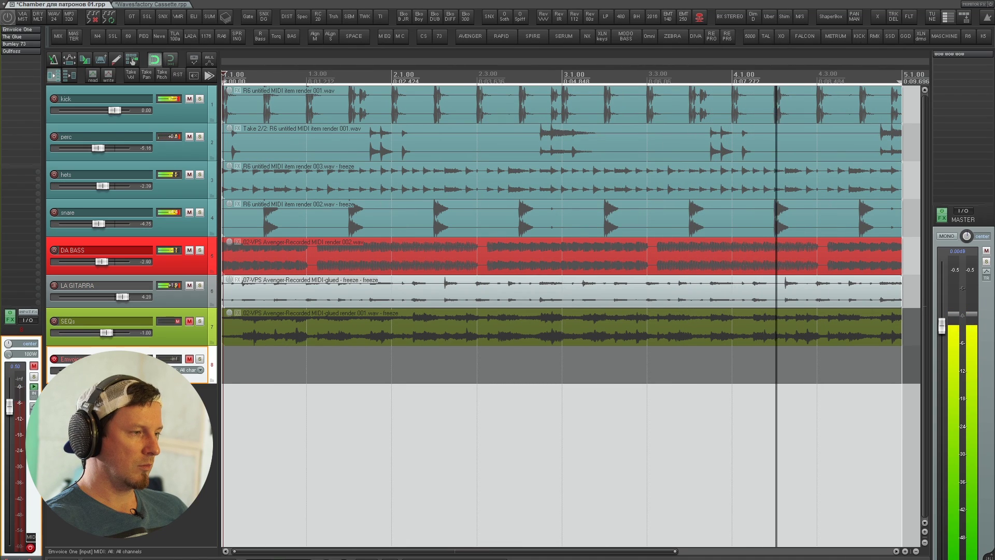
click(238, 366)
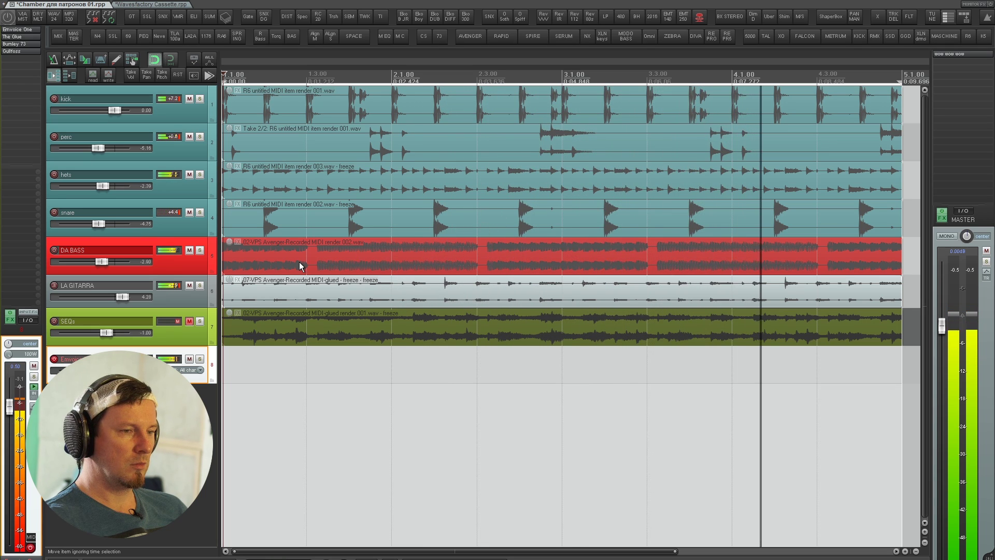
click(306, 274)
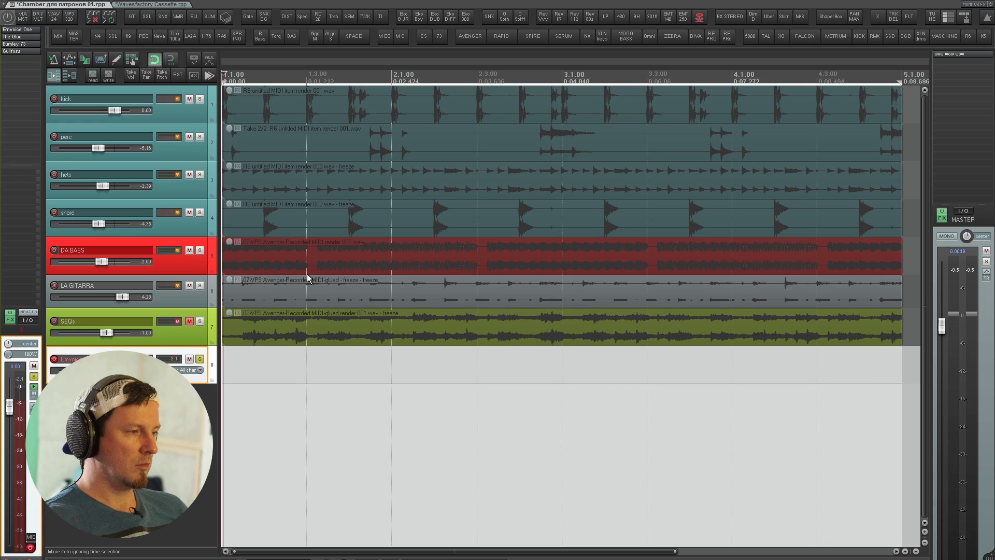
key(space)
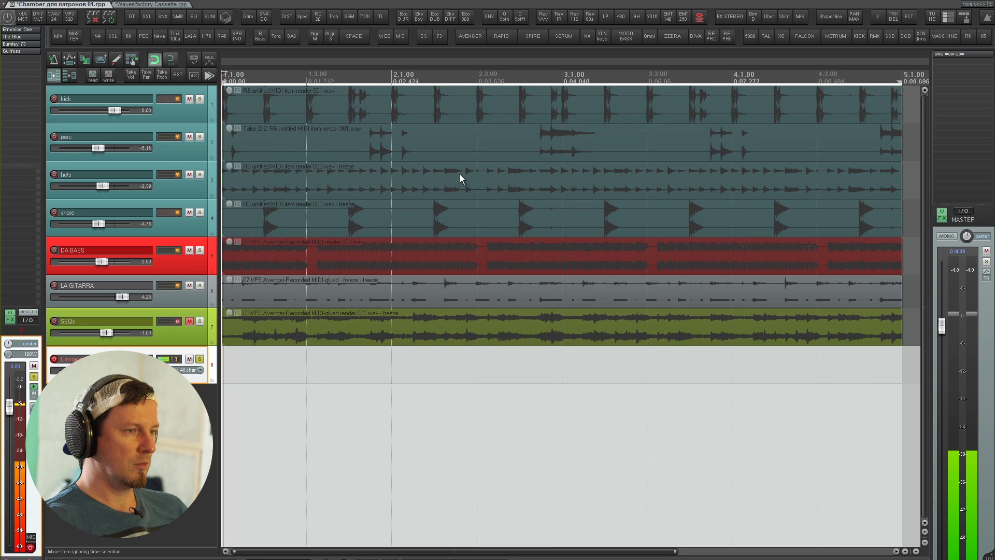
- Add Reverberate Core with vax CHAMBER to Emvoice One, set Stretch to 150% and Mix to 0:-11 dB while playing it soloed
click(23, 58)
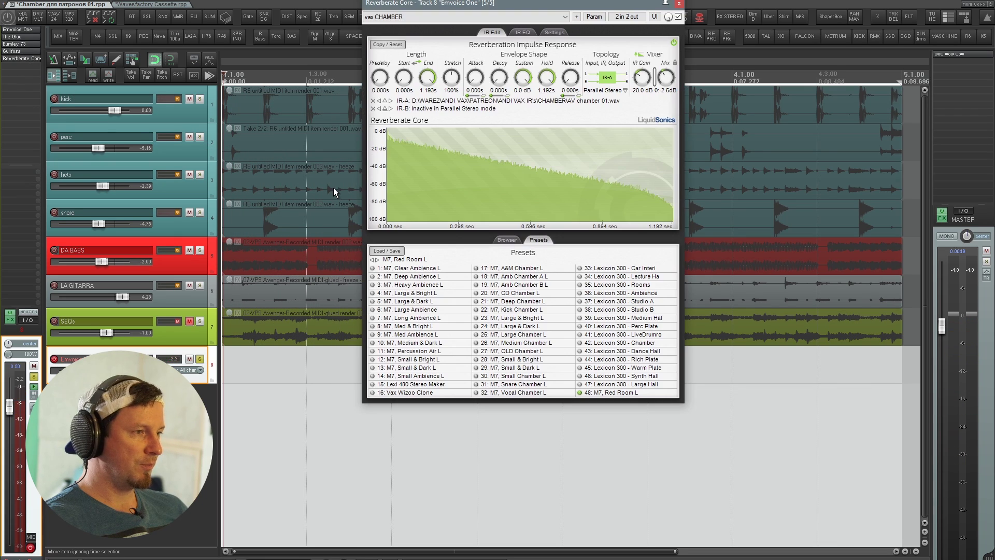
drag(517, 3, 453, 95)
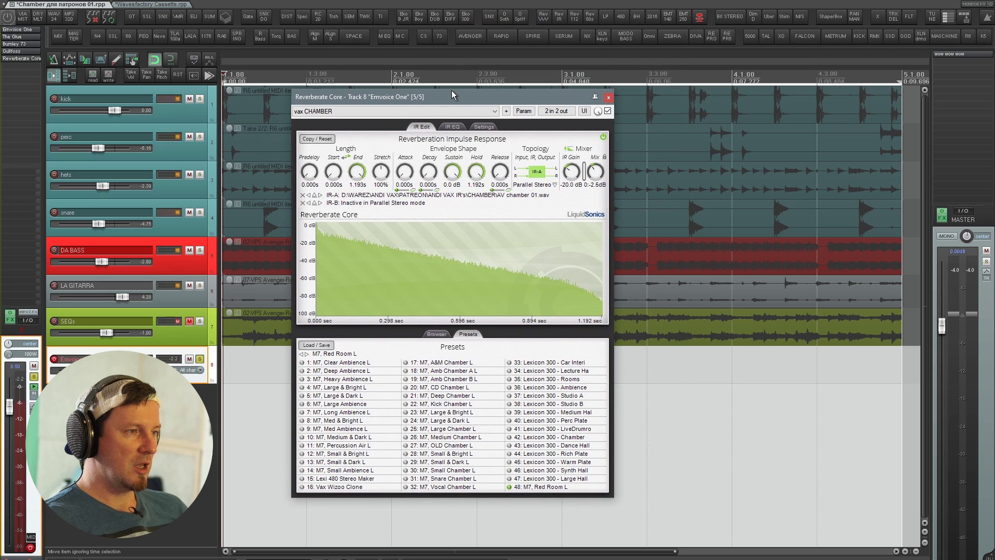
drag(377, 180, 380, 158)
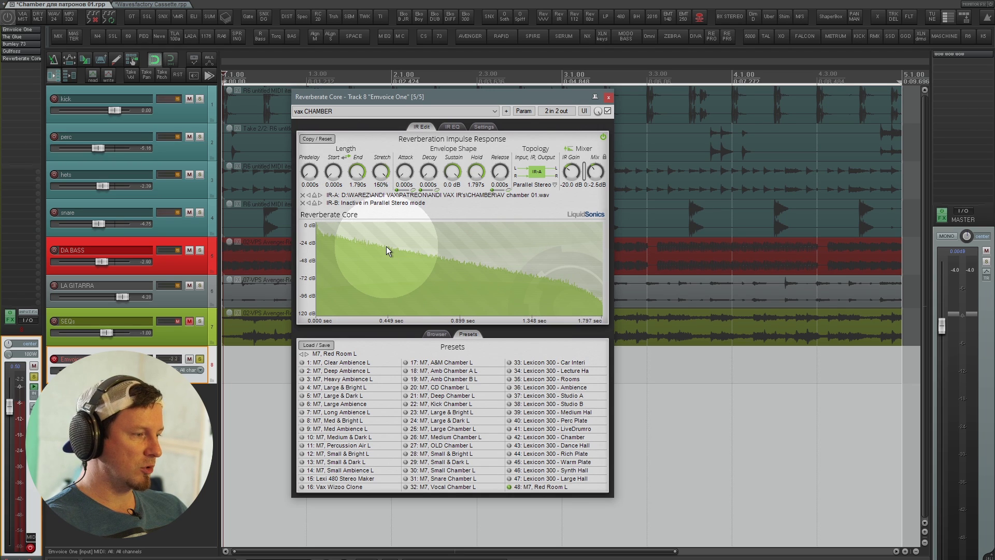
key(space)
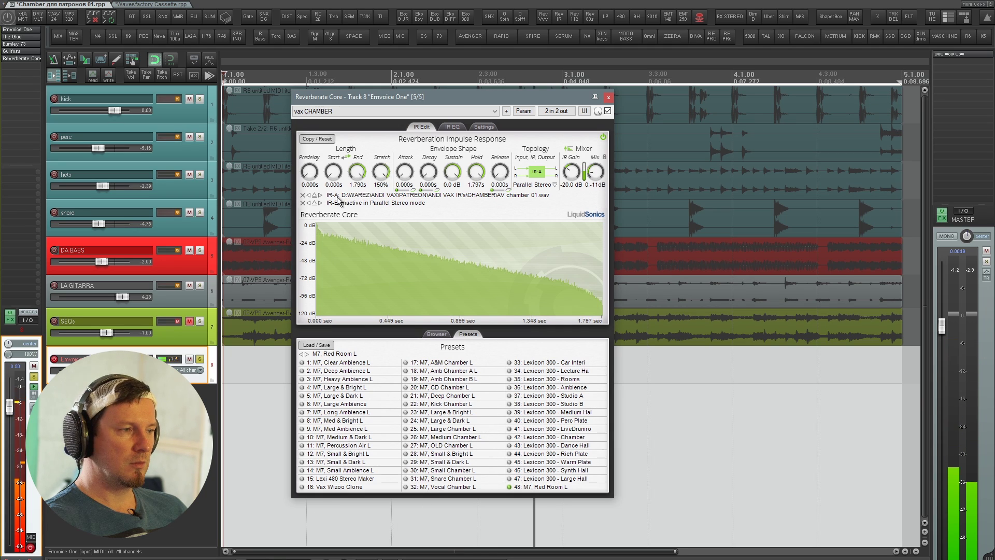
- Audition the next chamber impulses on the soloed vocal, from AV chamber 02 through 03 to AV chamber 04
click(320, 195)
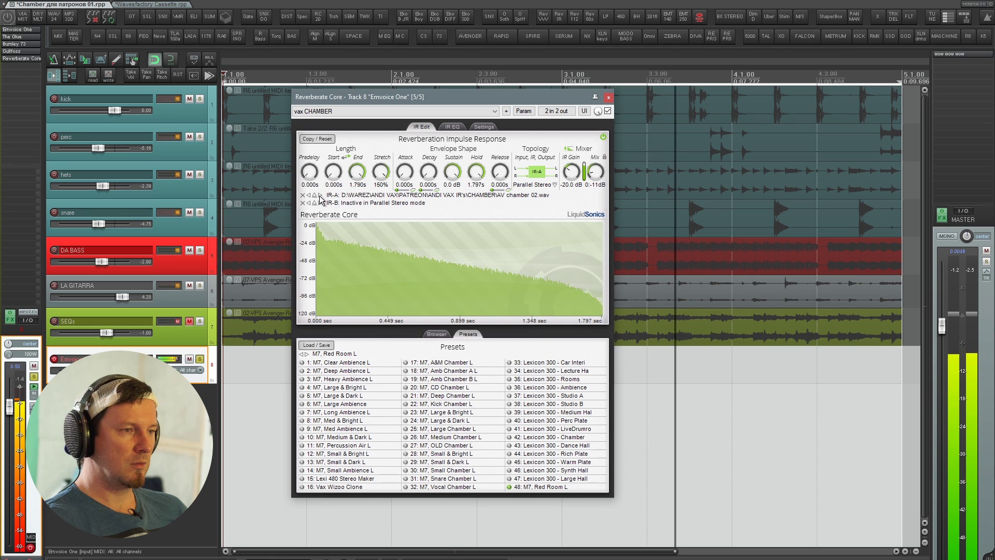
click(320, 195)
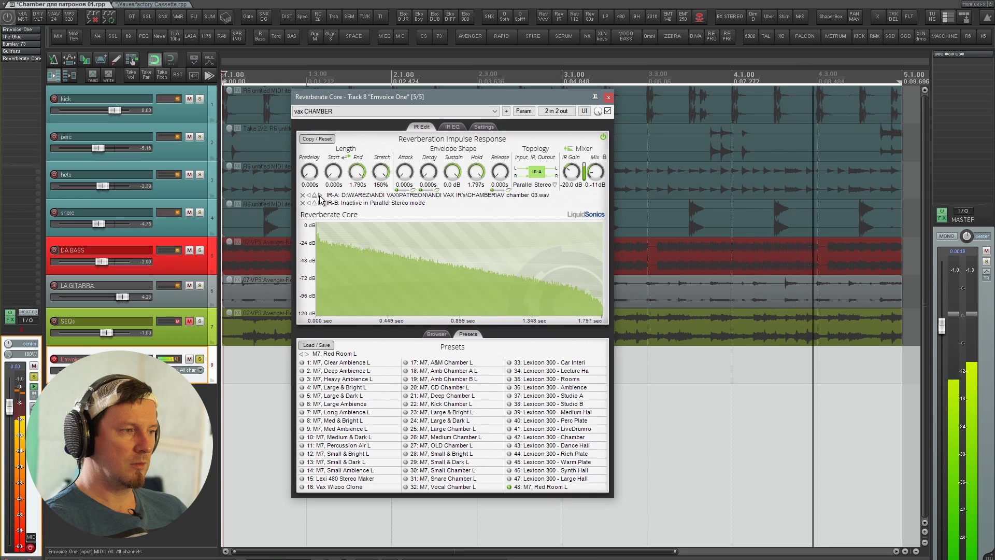
click(320, 196)
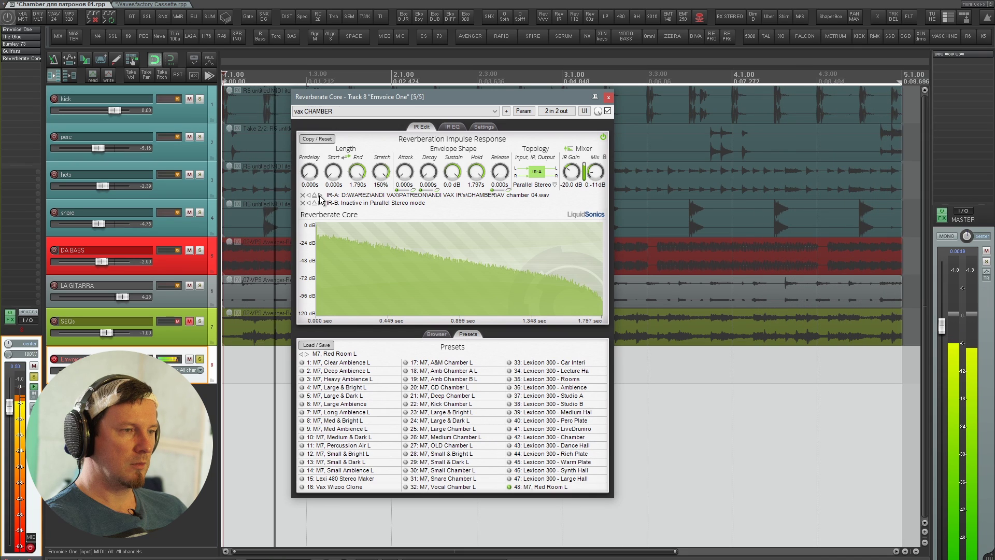
- Advance the soloed vocal's impulse through AV chamber 05 to AV chamber 06 and raise IR Gain to about -13.5 dB
click(320, 195)
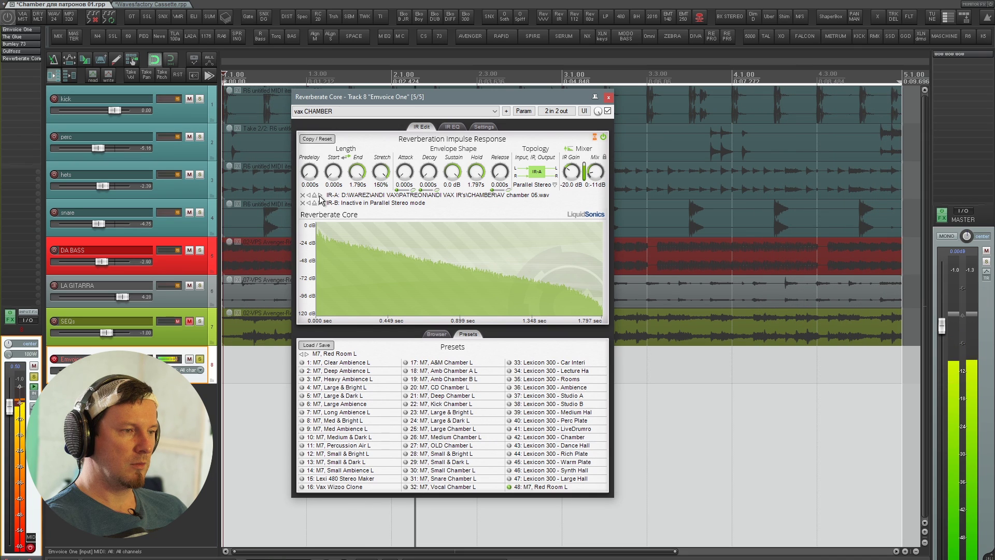
click(320, 195)
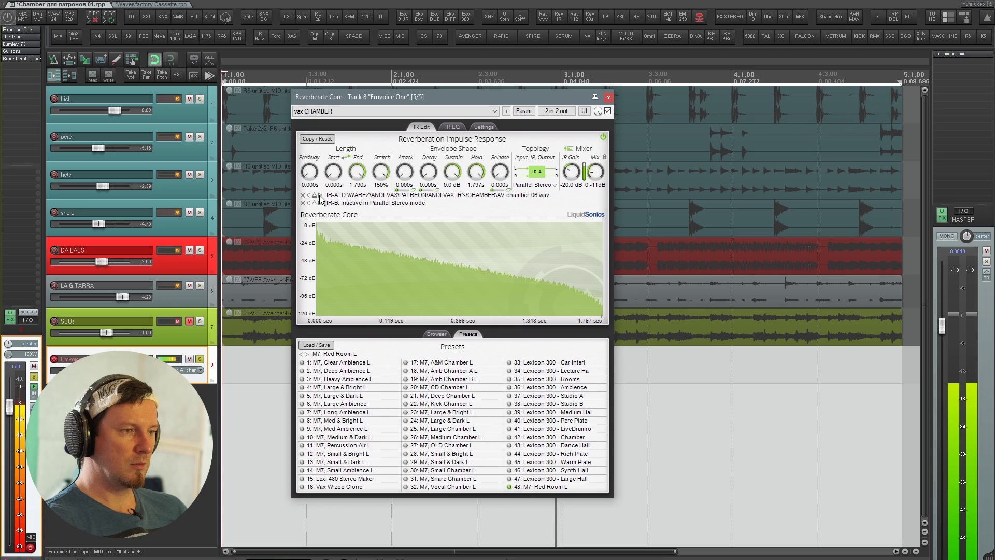
scroll(578, 175, up, 5)
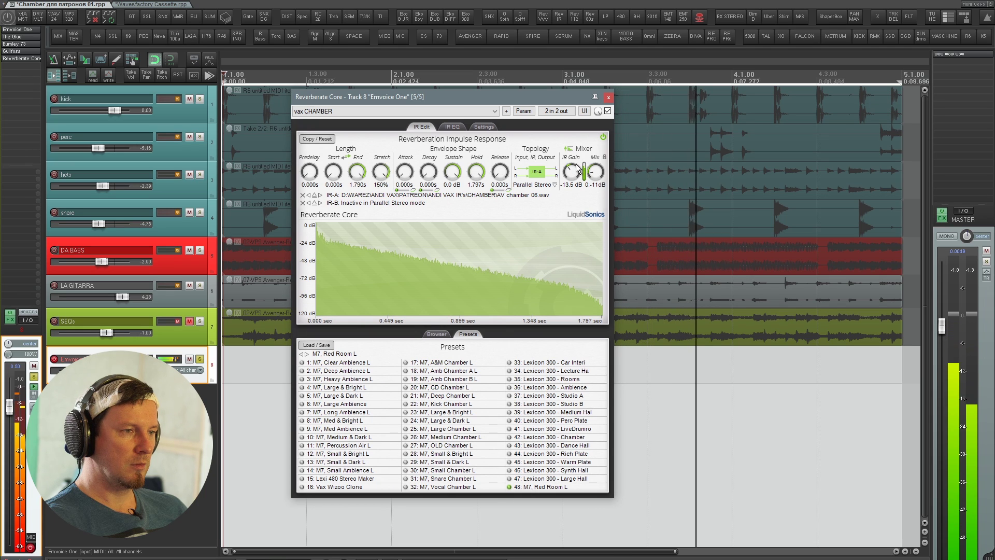
- Enable Reverberate Core's IR EQ, move the Band 1 low cut to about 342 Hz, and set Band 4 to about 4.3 dB at 7.9 kHz
click(452, 126)
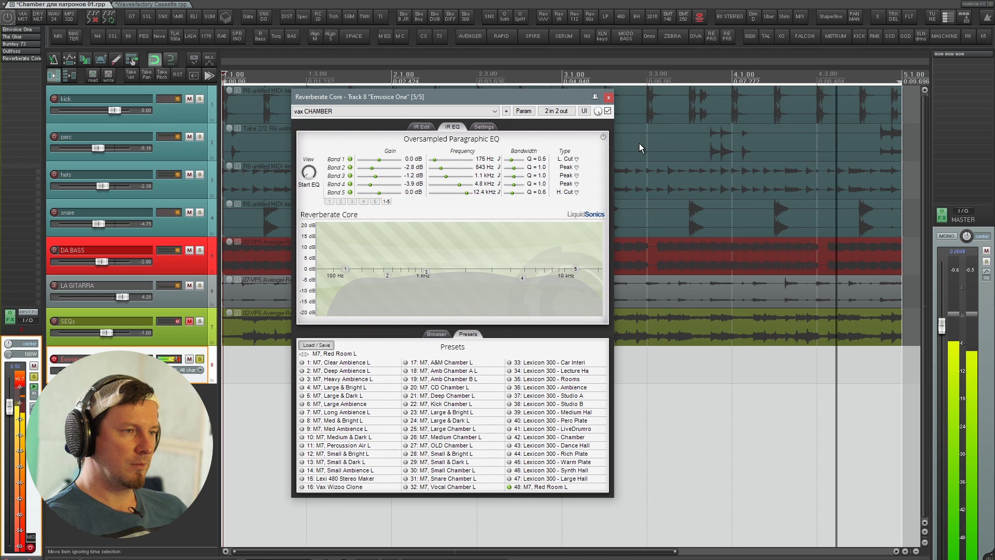
click(603, 138)
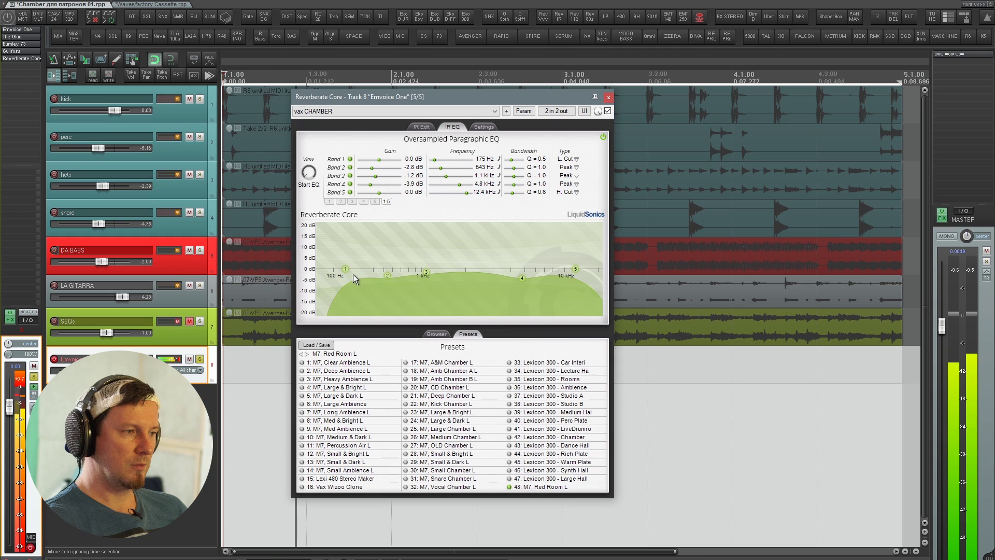
drag(345, 269, 365, 273)
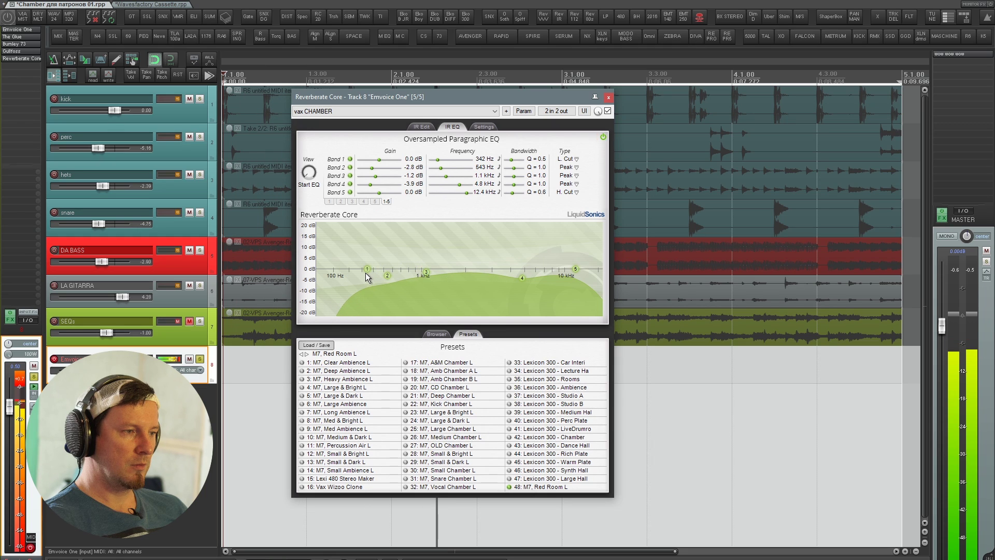
drag(523, 278, 552, 260)
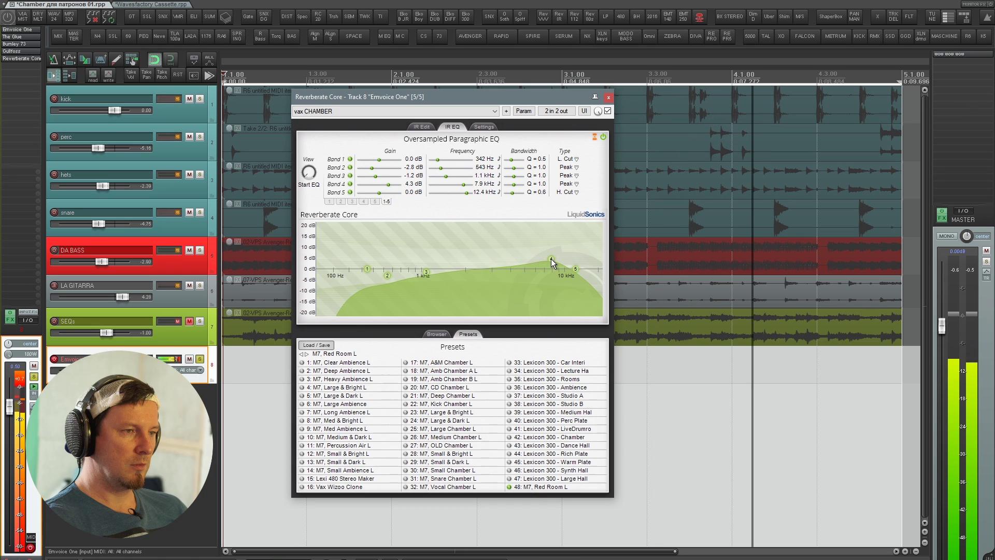
- Compare the vocal with Reverberate Core bypassed and active, soloed and in the full mix, setting IR Gain to -15.0 dB
click(608, 111)
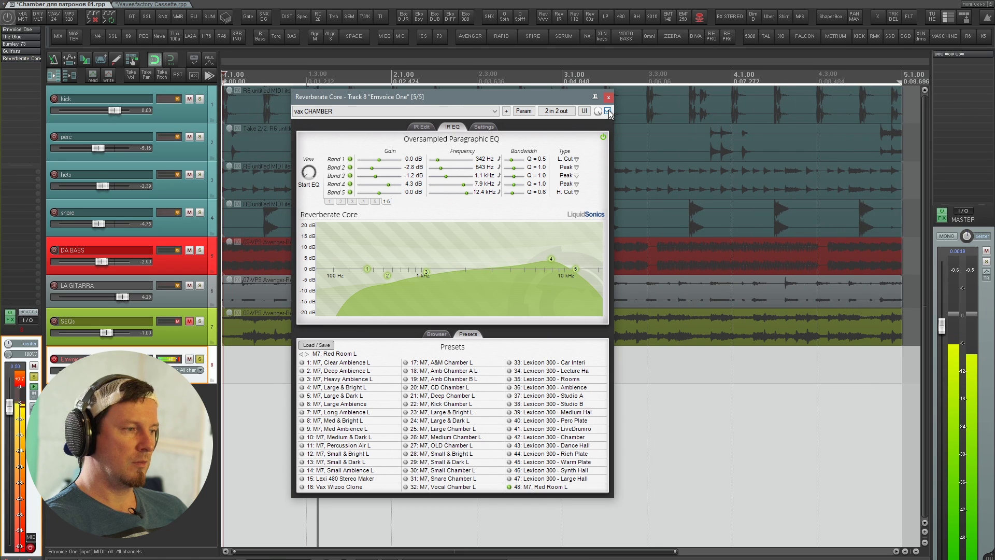
click(608, 111)
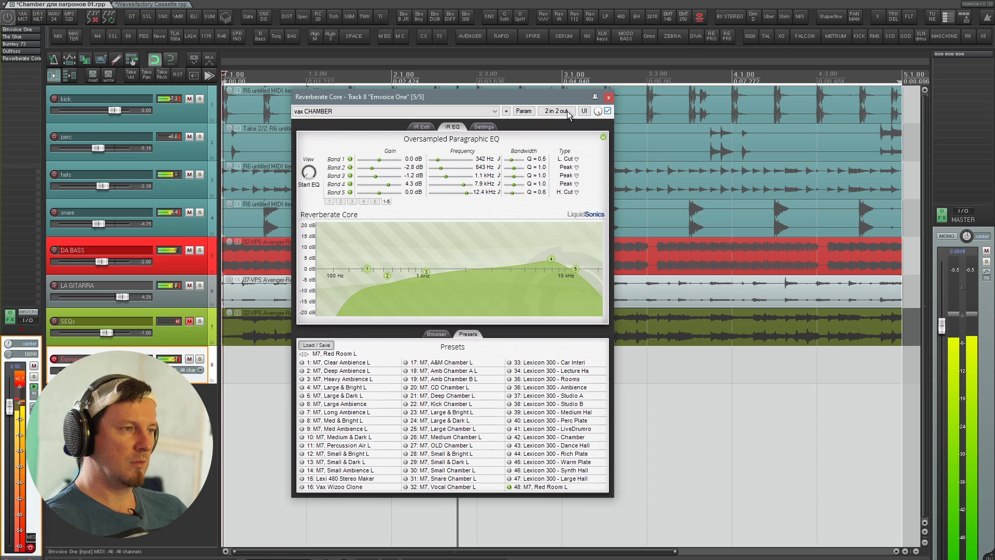
click(422, 127)
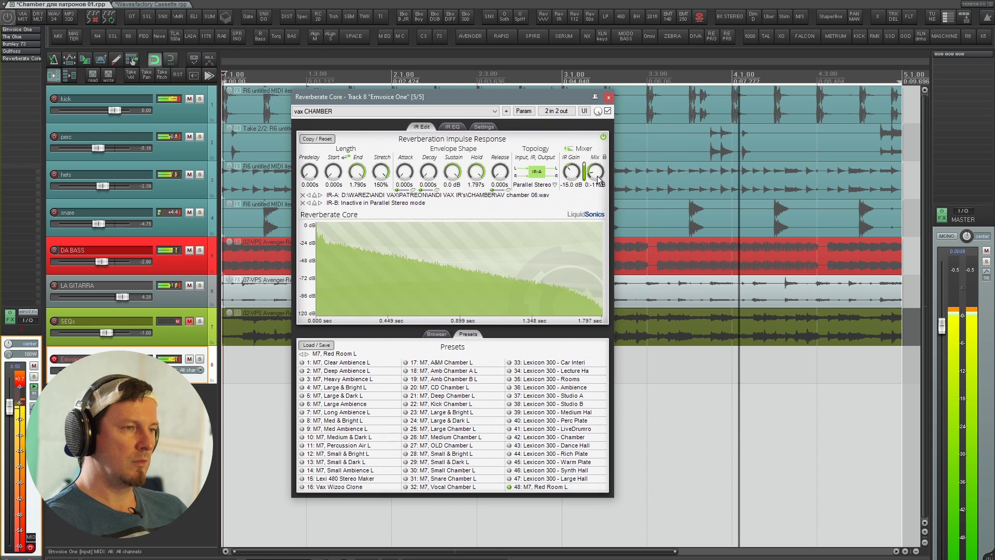
click(608, 111)
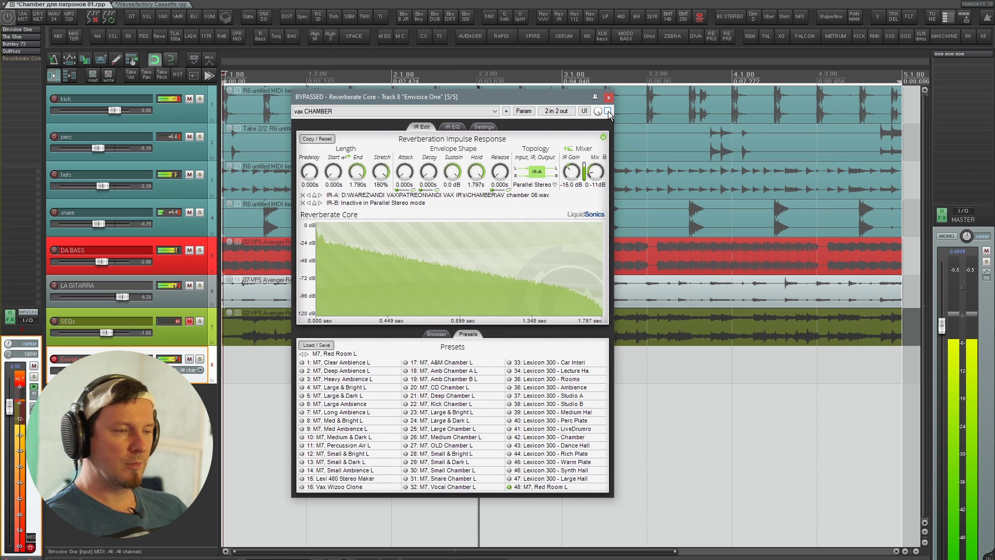
click(608, 111)
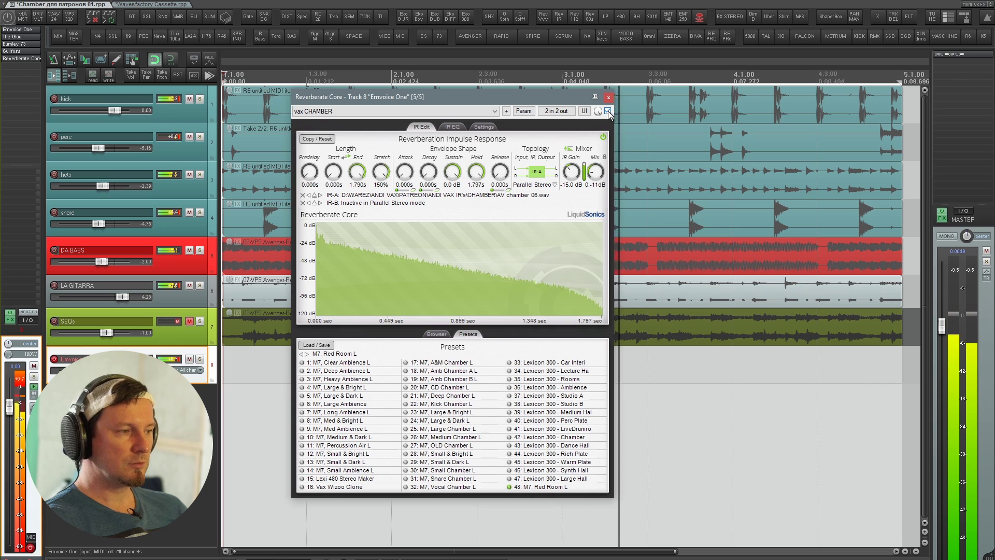
- Close the reverb window, unmute the SEQs track, and lower its volume to about -1.92 dB
click(609, 96)
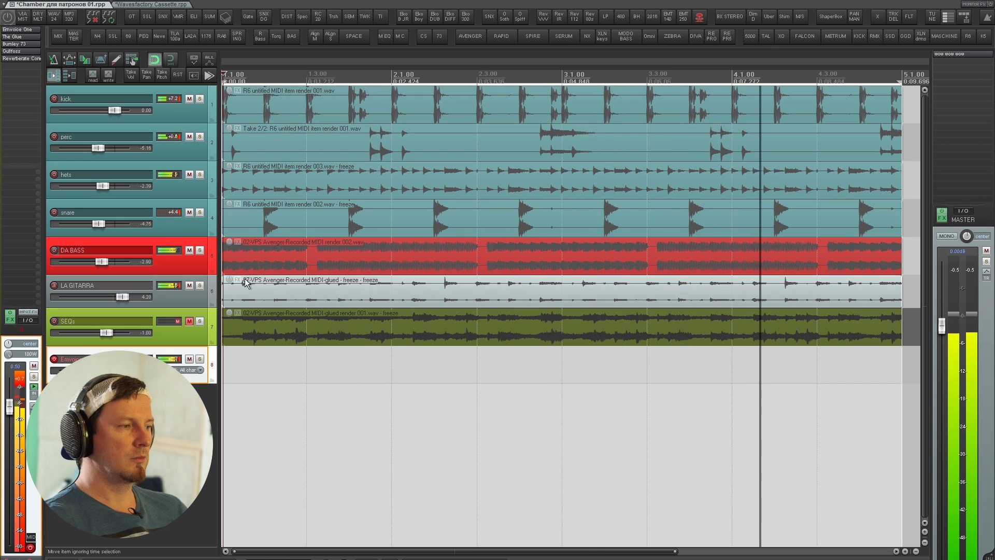
click(110, 318)
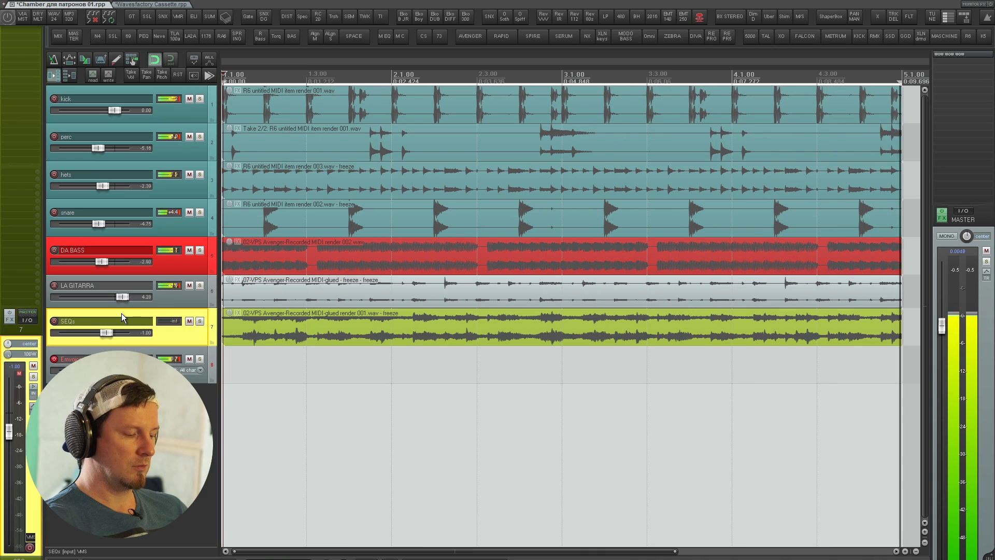
drag(104, 333, 103, 332)
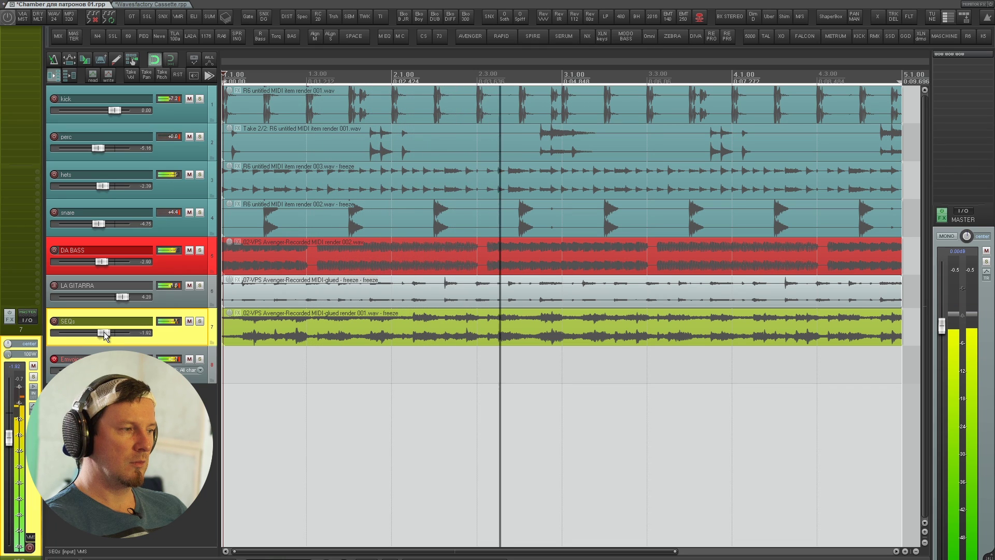
- Add ValhallaDelay to the Emvoice One track, load the vax 1-4 ghost preset, and set its Mix to about 21.6%
click(110, 364)
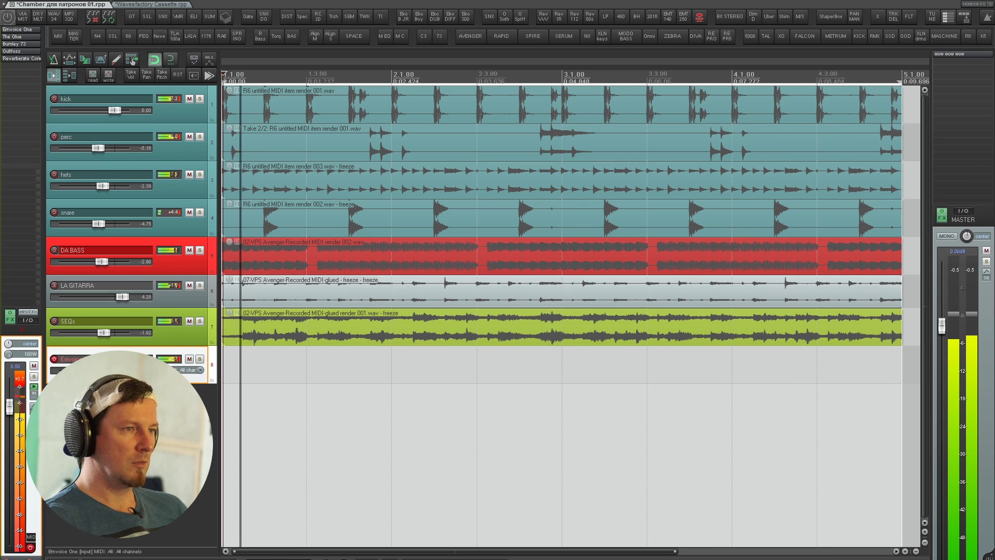
click(22, 95)
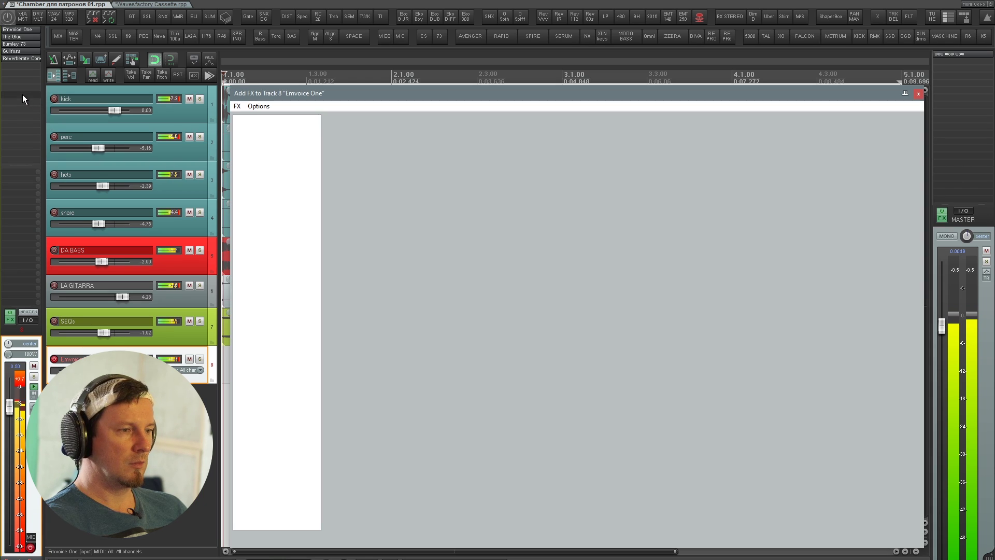
text(valhalla)
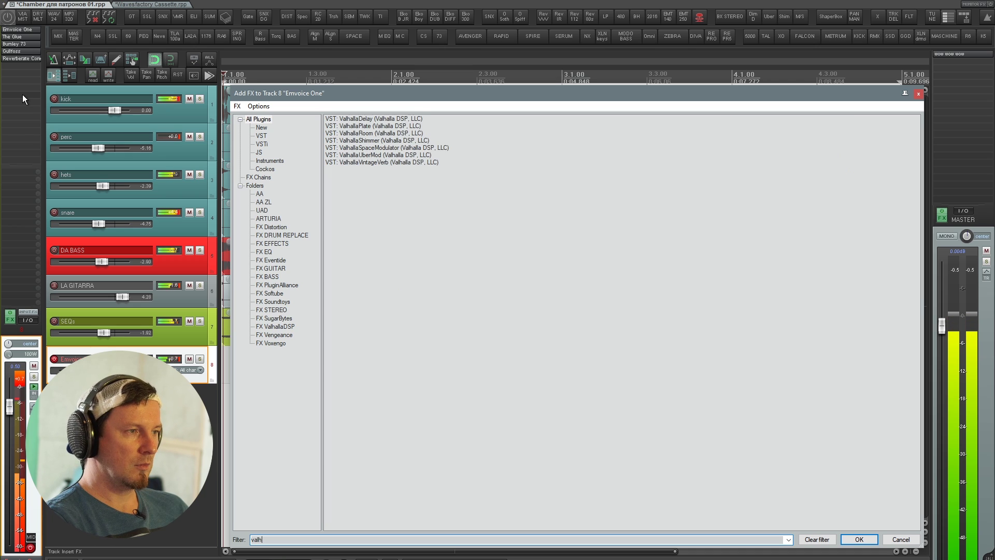
key(Return)
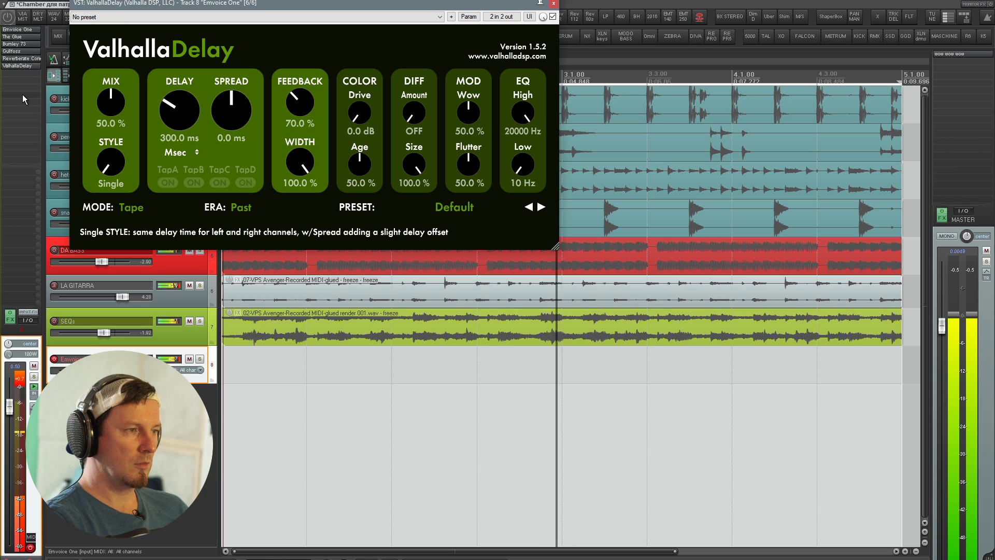
click(459, 206)
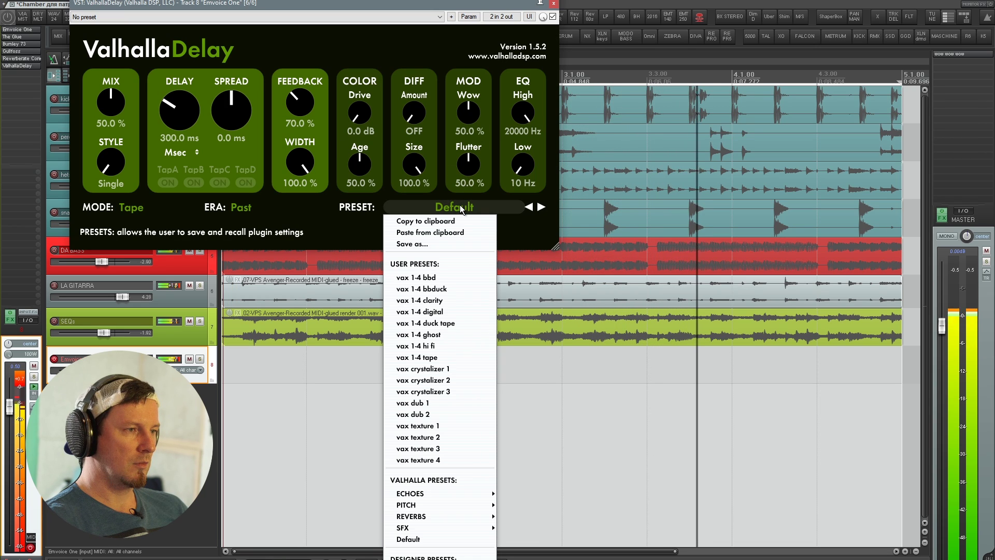
click(447, 335)
drag(107, 83, 130, 194)
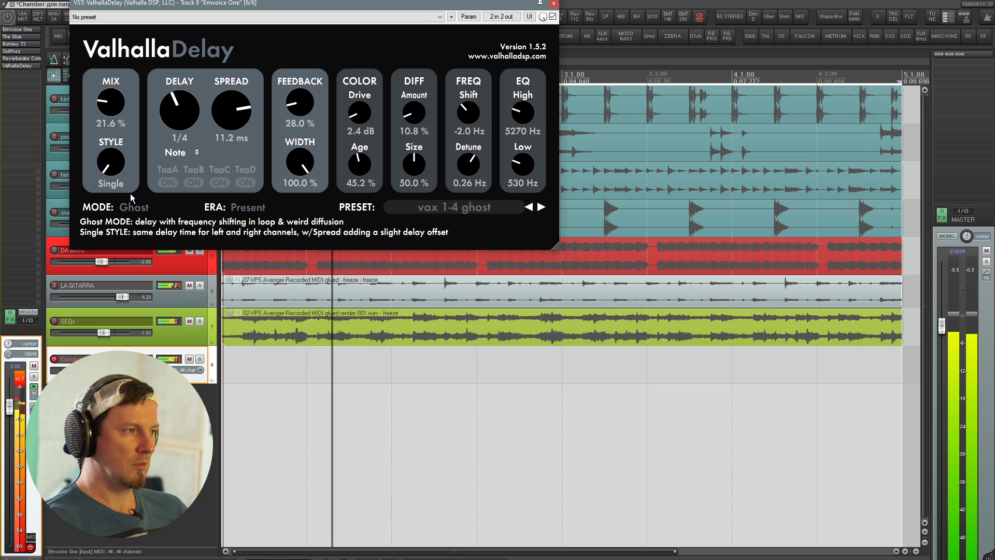
- Move ValhallaDelay ahead of Reverberate Core in Emvoice One's effect chain and reposition the delay window fully into view
click(15, 66)
drag(15, 66, 16, 59)
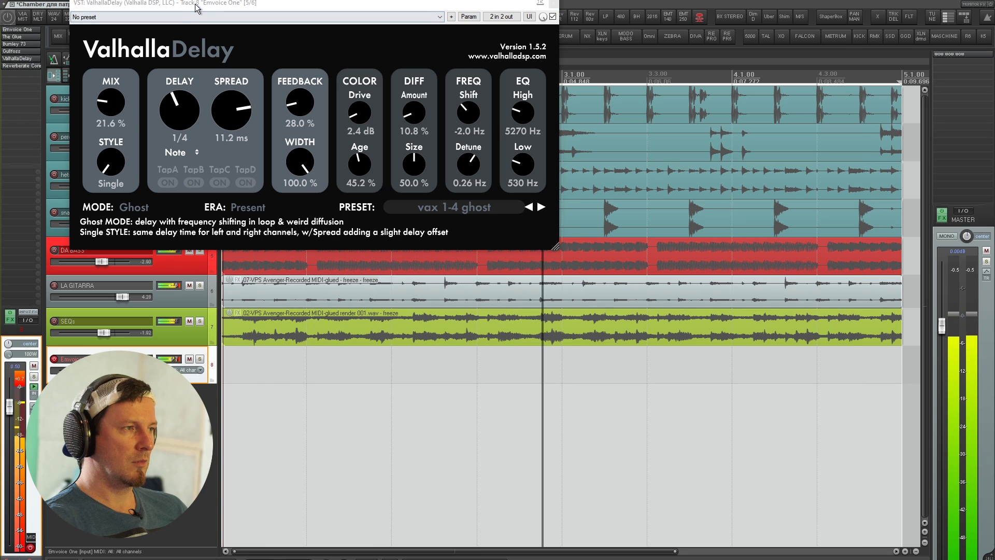
drag(195, 3, 354, 99)
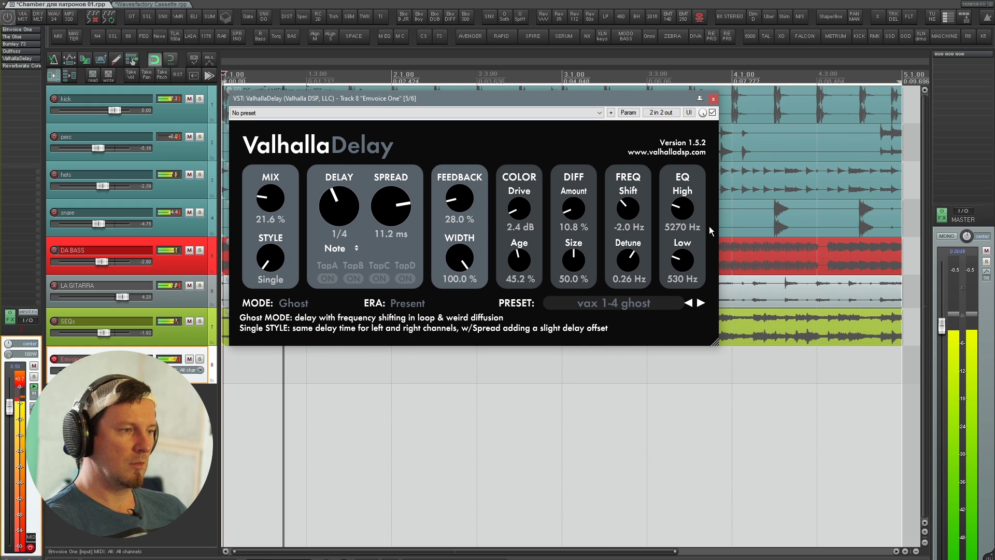
- Compare the soloed vocal with ValhallaDelay bypassed and active, stop playback to view the delay's presets, and unsolo the track
key(F6)
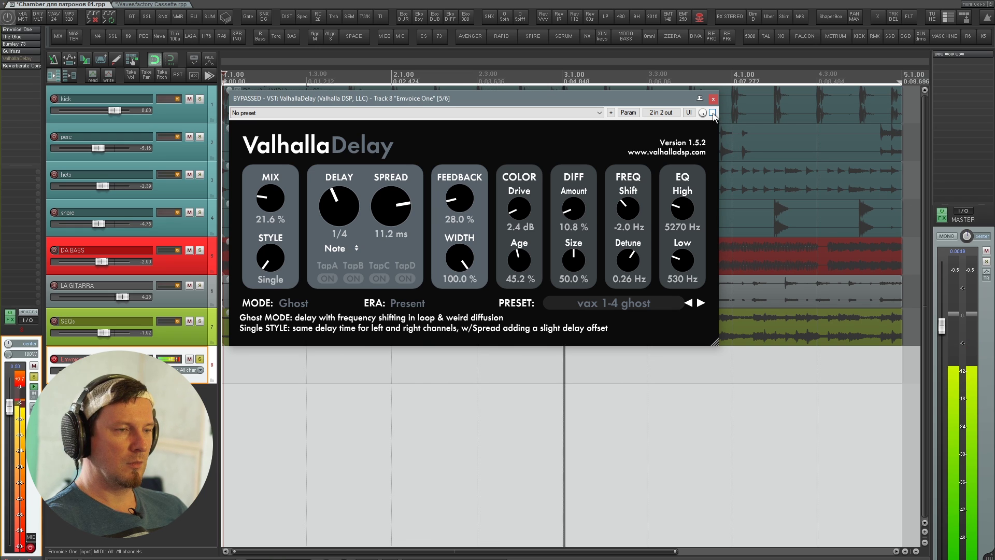
key(space)
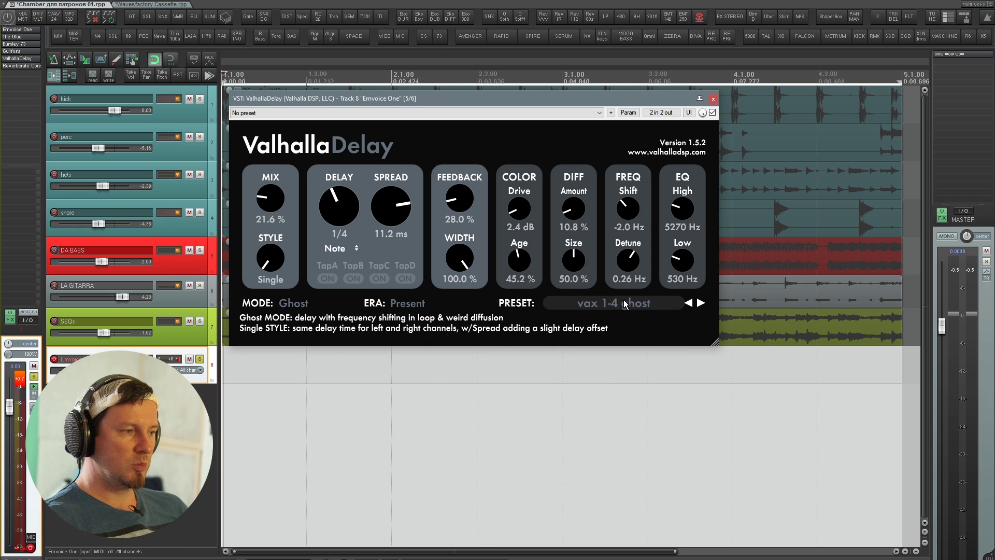
click(624, 301)
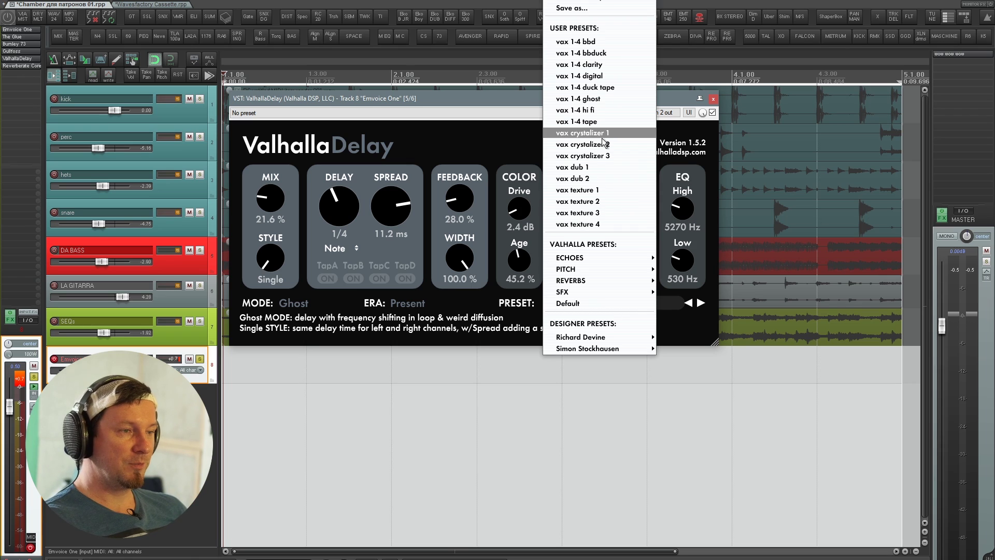
click(531, 137)
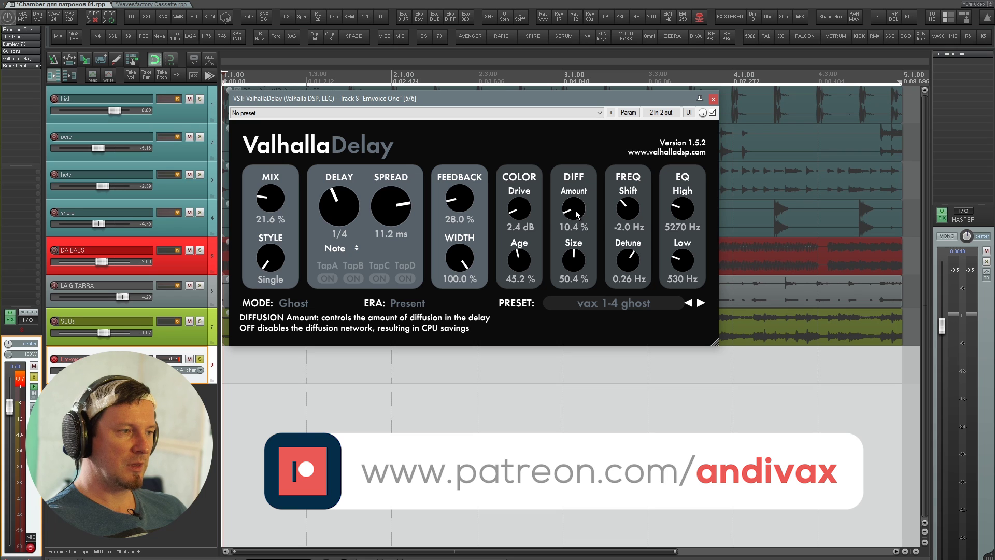
click(200, 359)
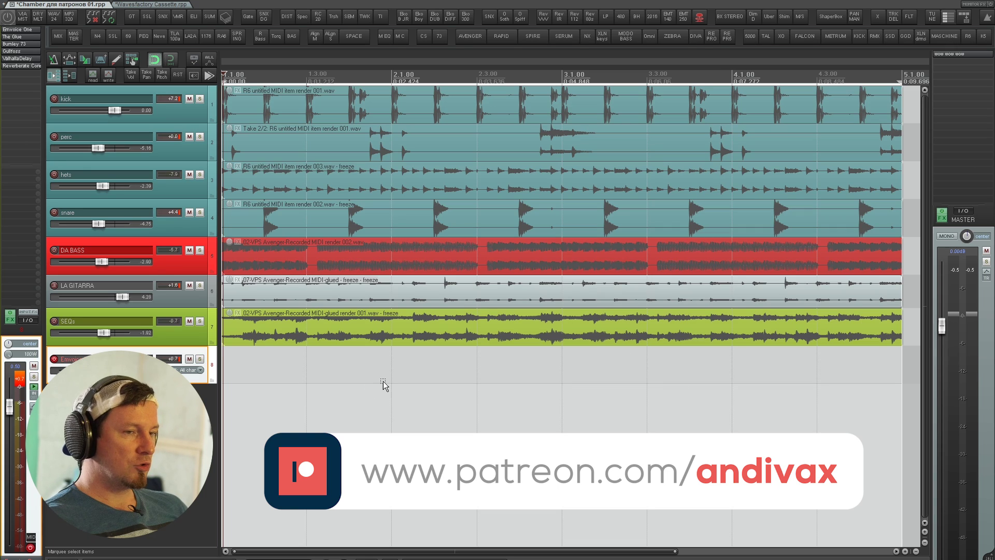